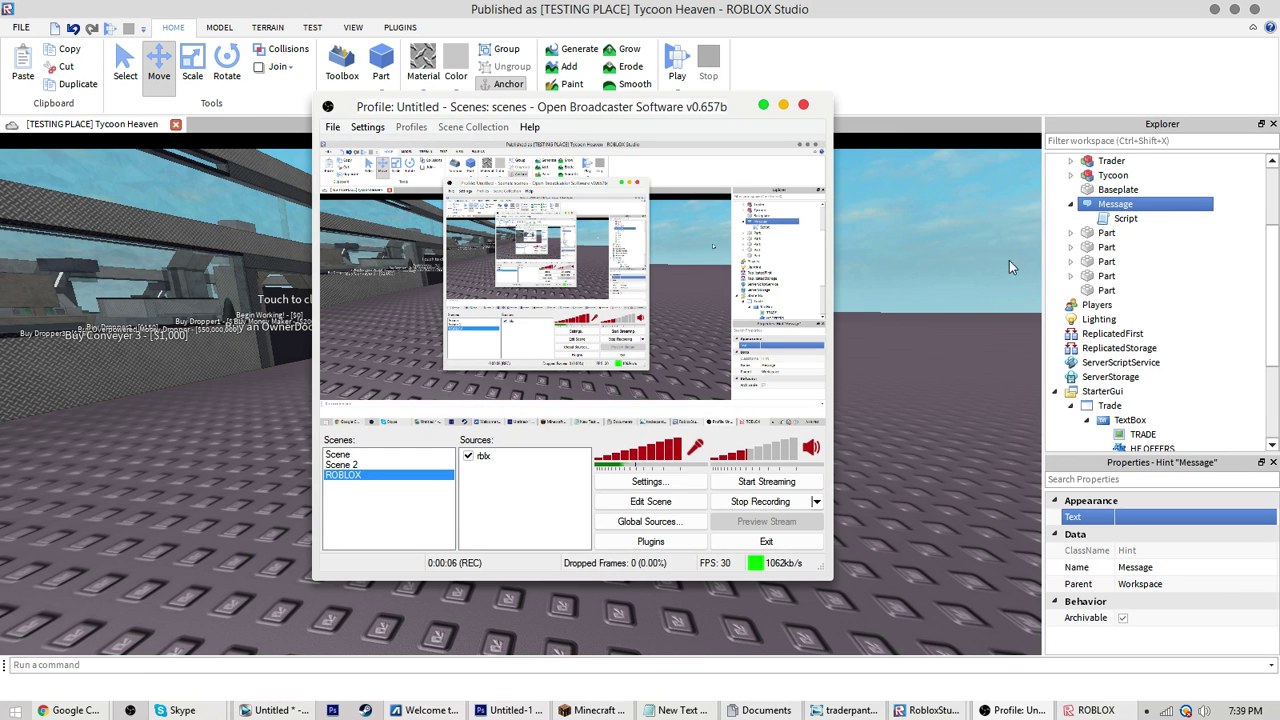
# Look around the tycoon entrance and the Hacker and Trader characters in the 3D view
pyautogui.click(257, 197)
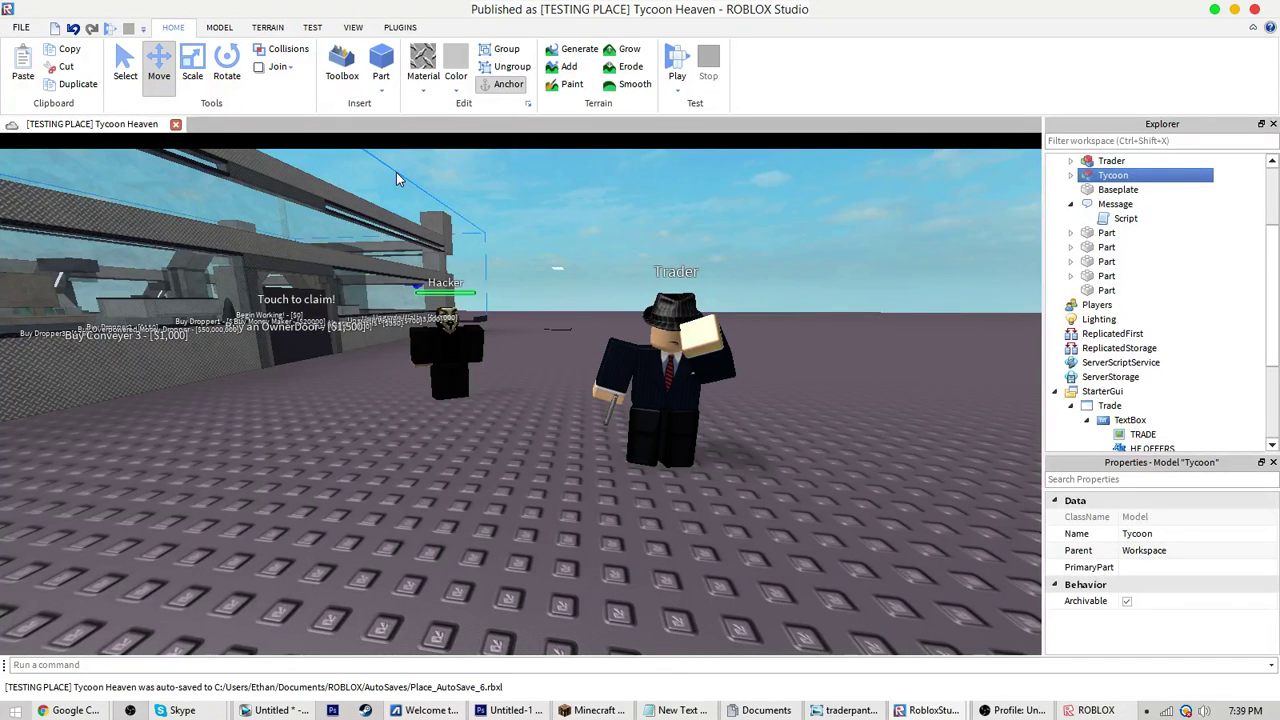
pyautogui.moveTo(601, 352); pyautogui.dragTo(601, 356, button='right')
pyautogui.press('w')
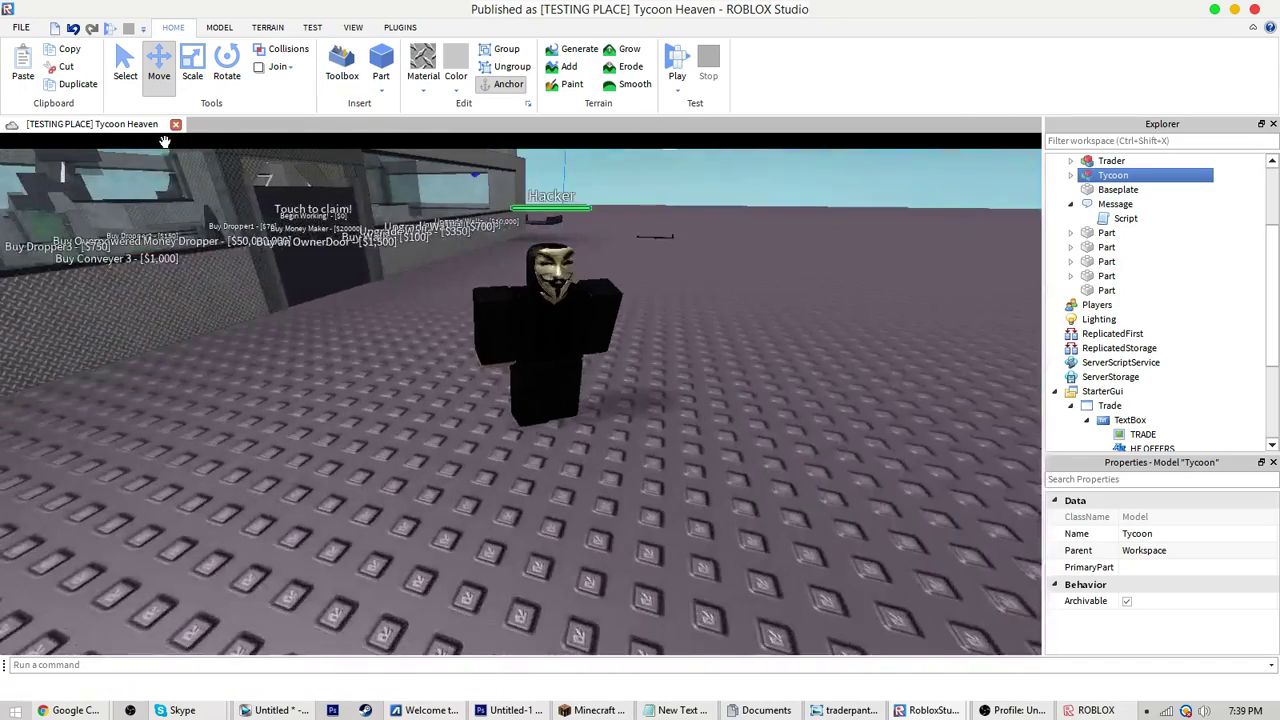
pyautogui.moveTo(534, 268); pyautogui.dragTo(597, 284, button='right')
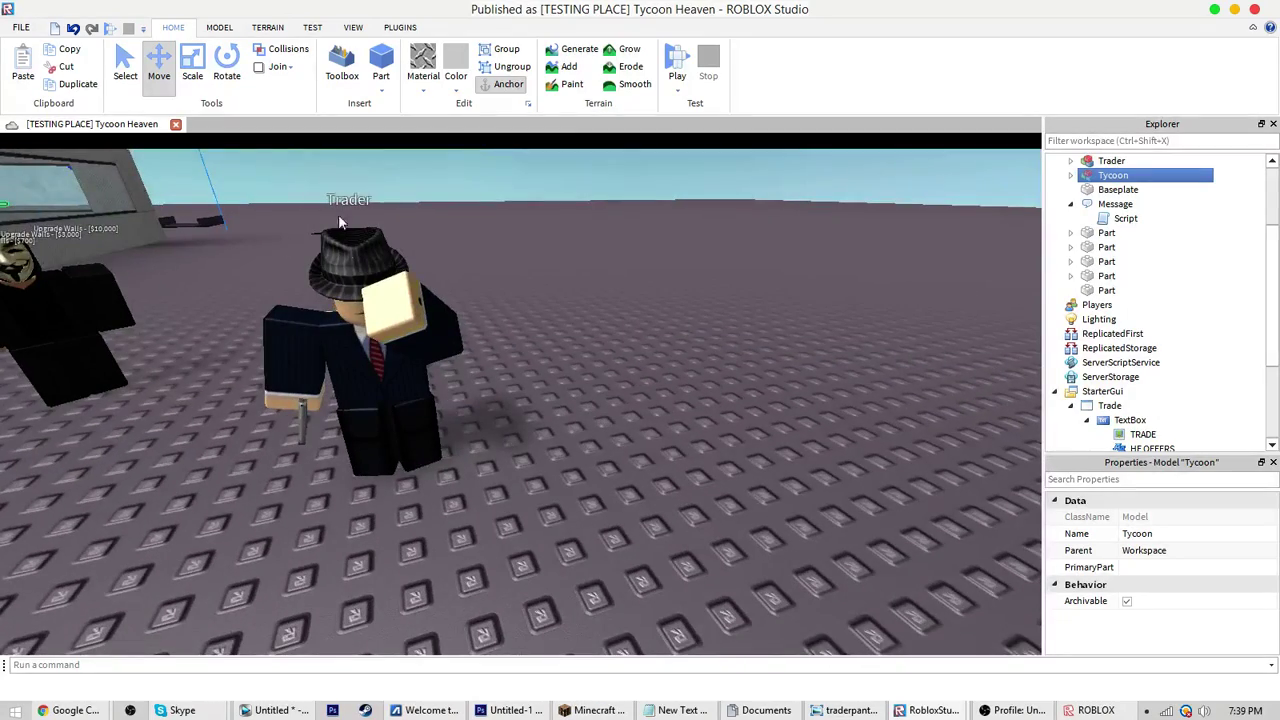
pyautogui.moveTo(338, 214); pyautogui.dragTo(257, 246, button='right')
pyautogui.press('s')
pyautogui.click(778, 265)
pyautogui.moveTo(778, 265); pyautogui.dragTo(776, 309, button='right')
pyautogui.press('w')
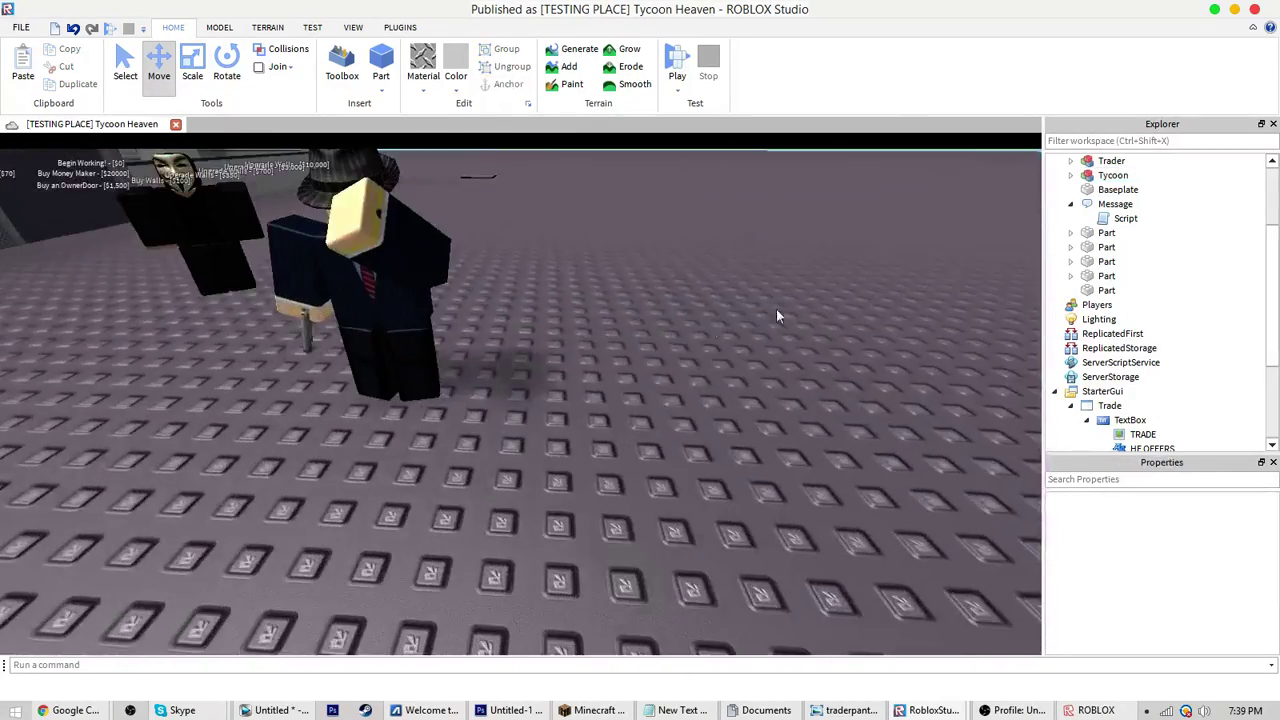
pyautogui.press('a')
pyautogui.press('s')
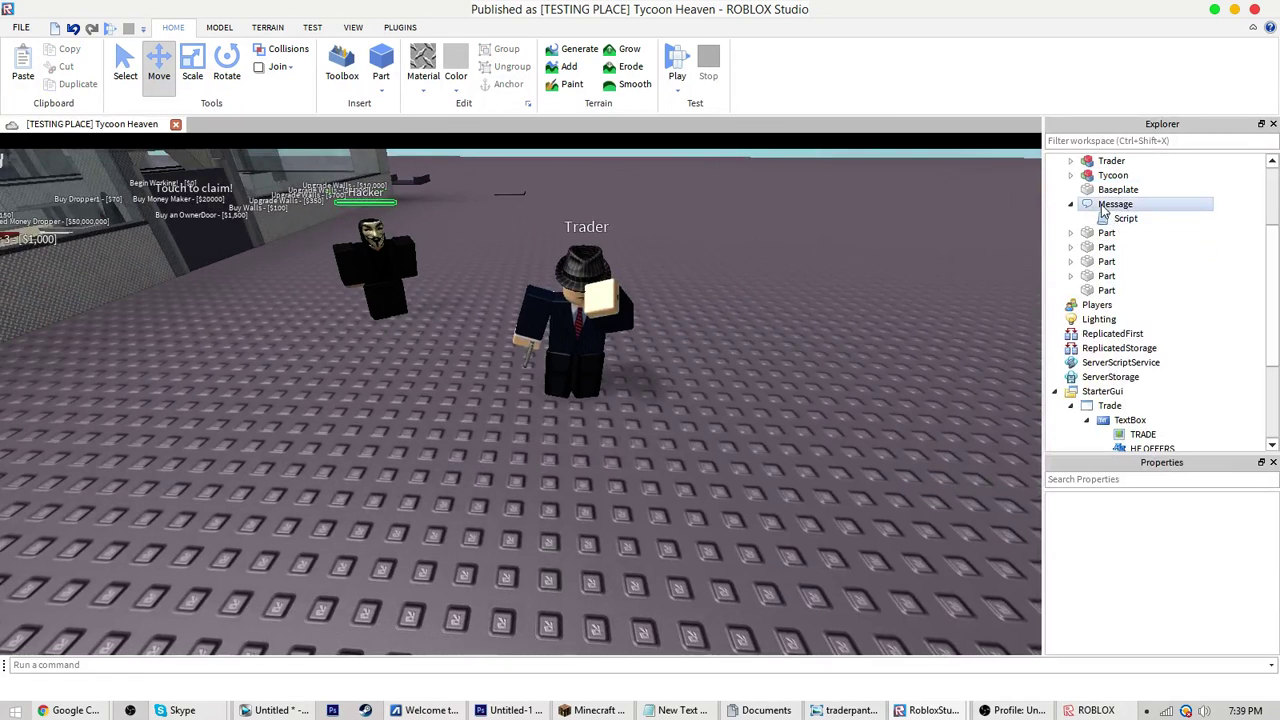
# Delete the existing Message hint in the Workspace together with its child script
pyautogui.click(1110, 204)
pyautogui.click(1122, 219)
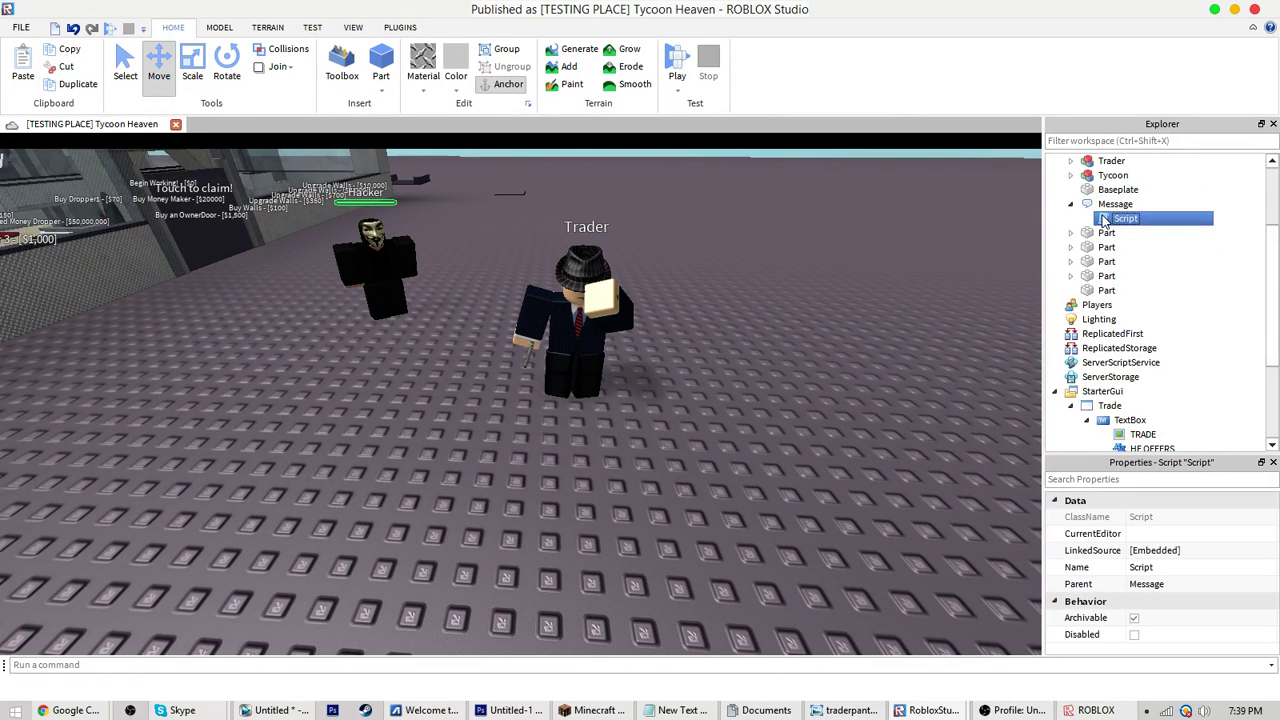
pyautogui.press('Delete')
pyautogui.click(1102, 205)
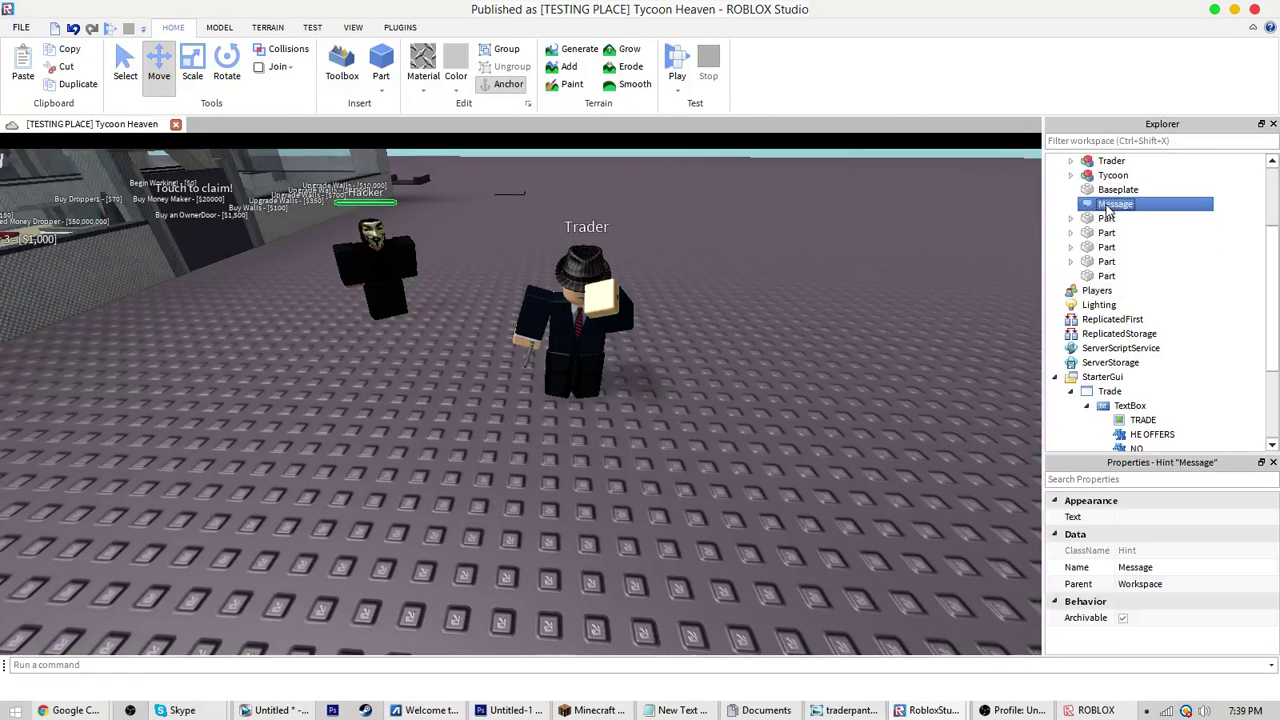
pyautogui.press('Delete')
pyautogui.scroll(4, 1092, 210)
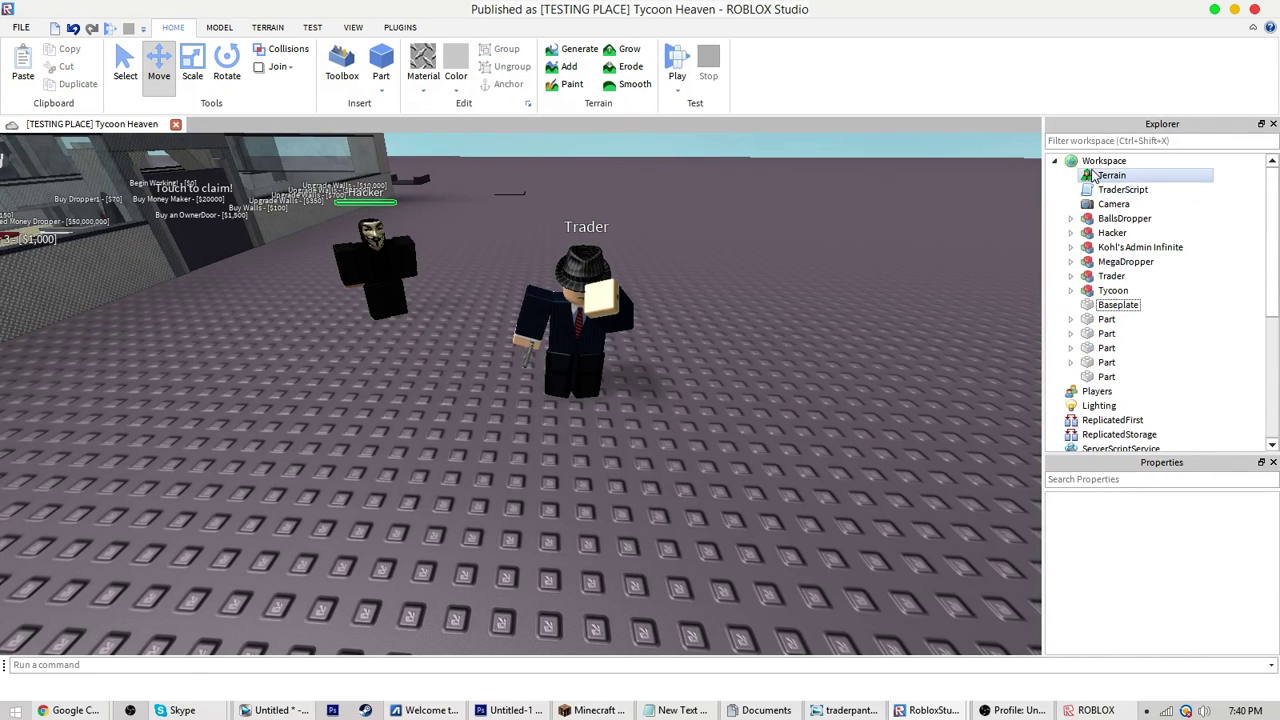
pyautogui.click(1095, 162)
pyautogui.rightClick(1090, 165)
pyautogui.moveTo(1133, 435)
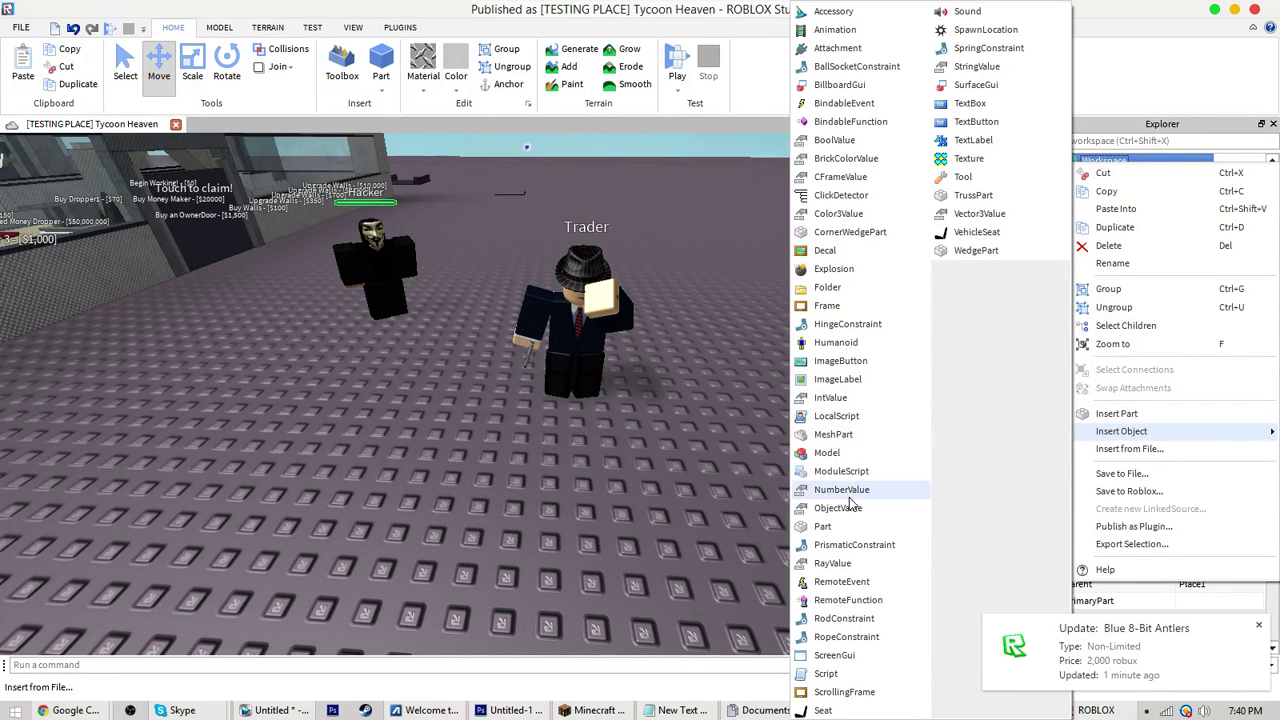
pyautogui.click(605, 155)
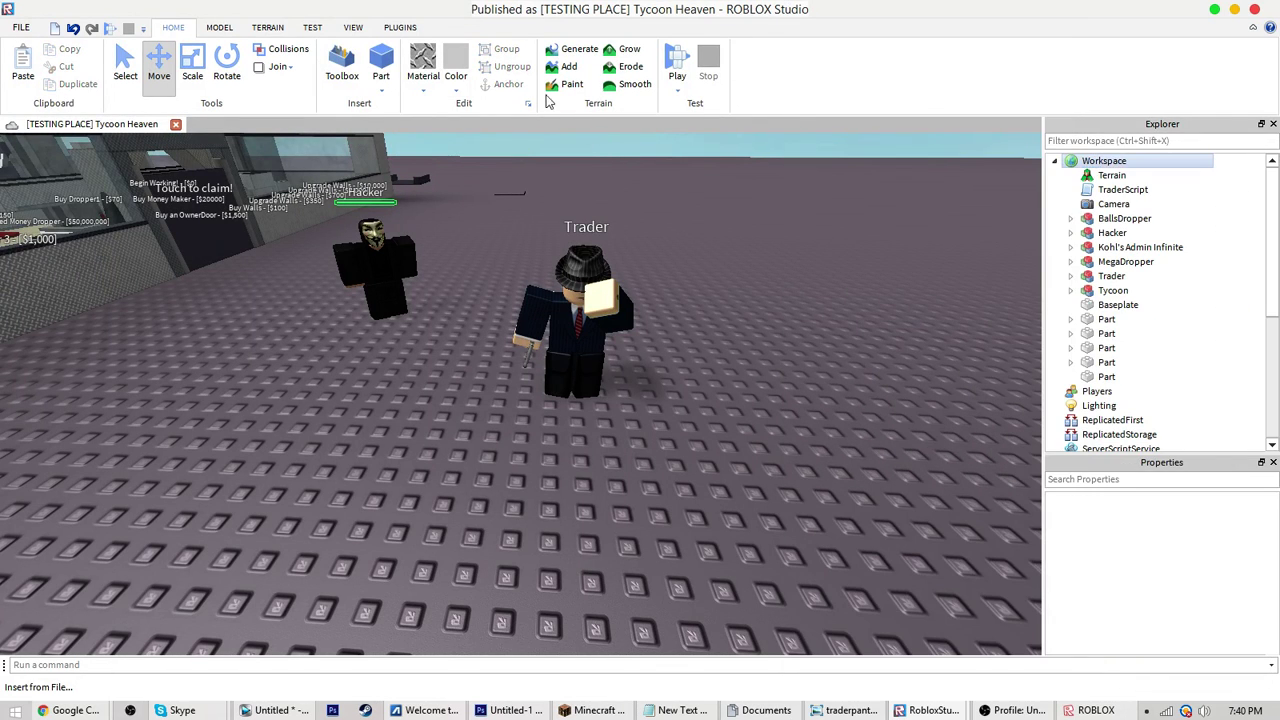
# Search the advanced objects for a Message object by entering "Mess", and close the object list
pyautogui.click(354, 28)
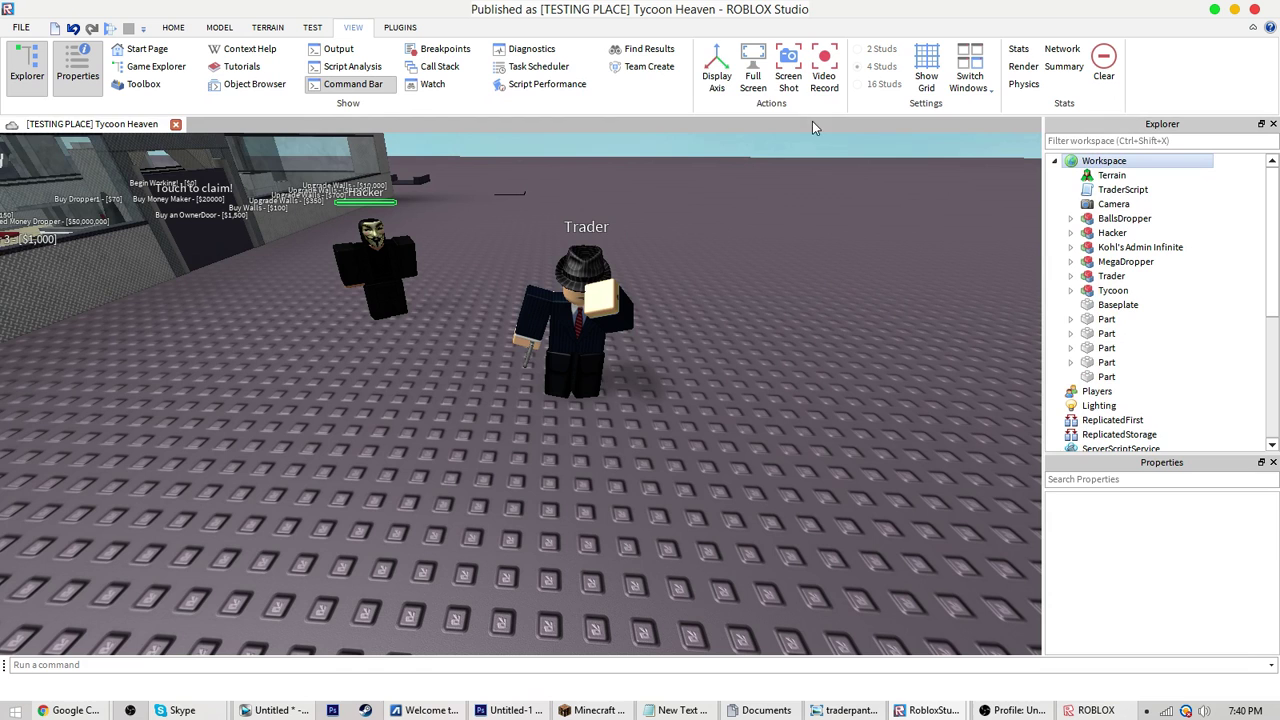
pyautogui.scroll(3, 308, 35)
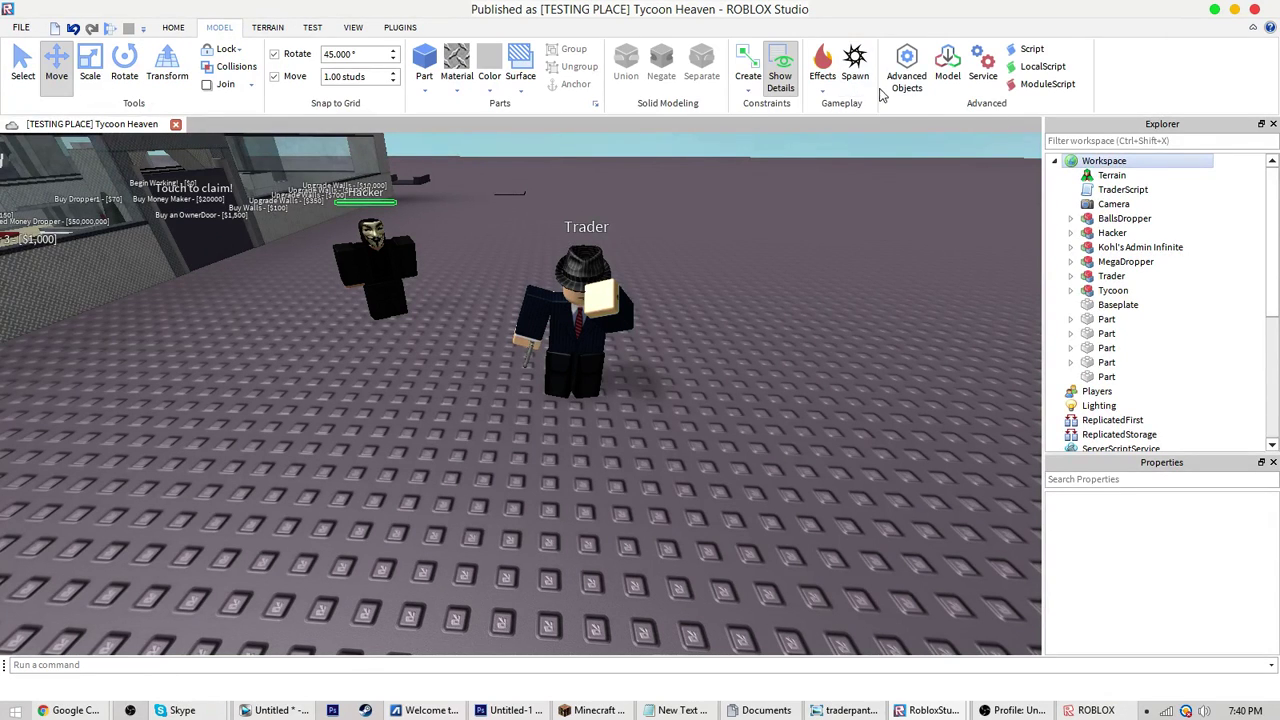
pyautogui.click(906, 75)
pyautogui.click(140, 140)
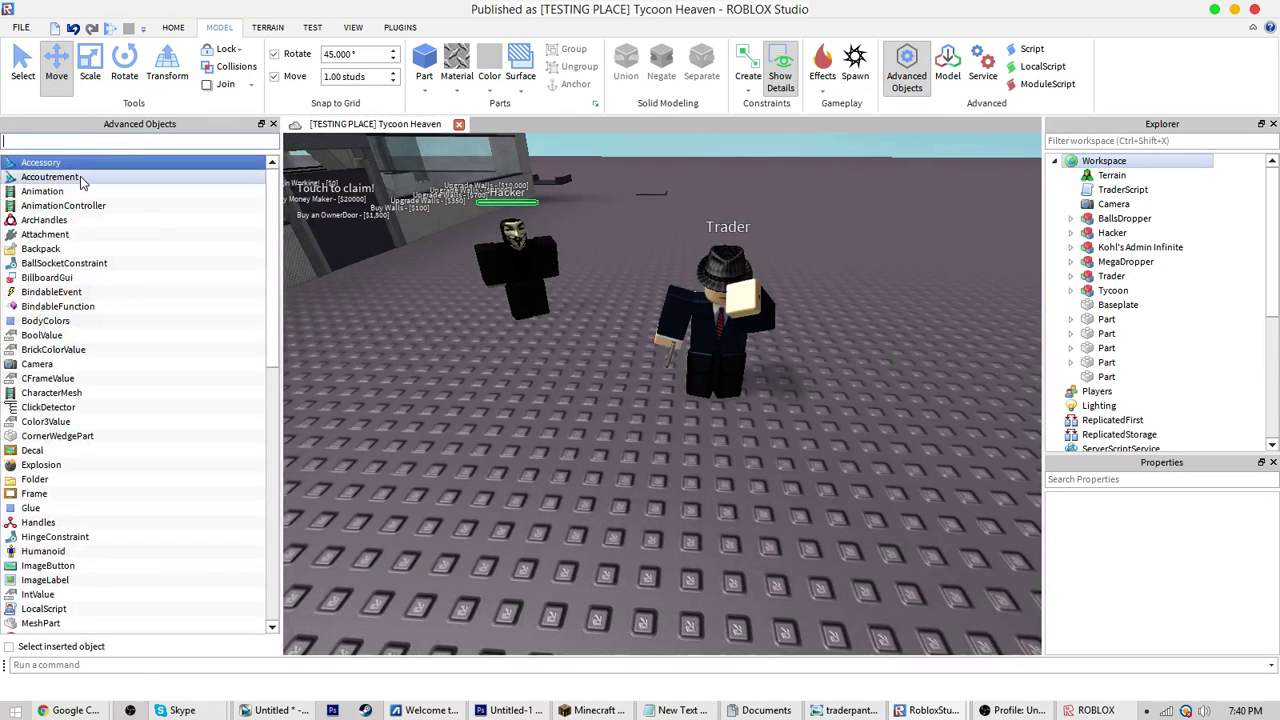
pyautogui.write('M')
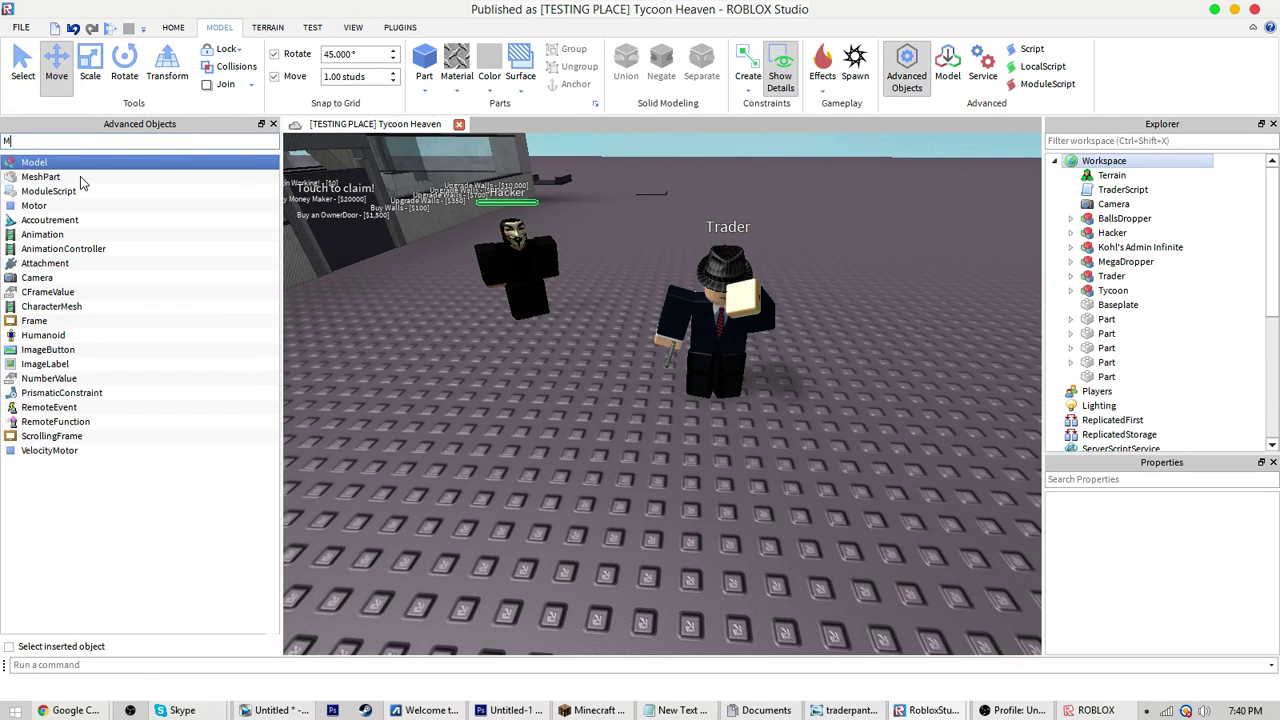
pyautogui.write('ess')
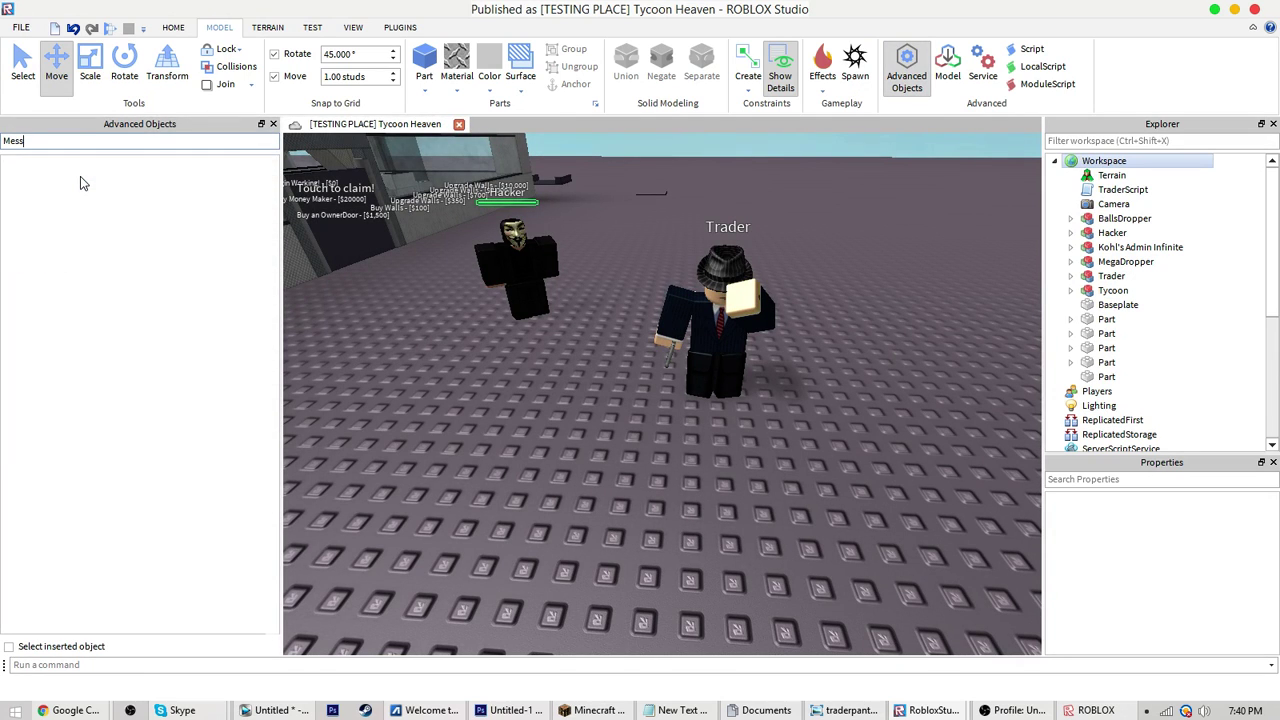
pyautogui.press('BackSpace')
pyautogui.press('BackSpace')
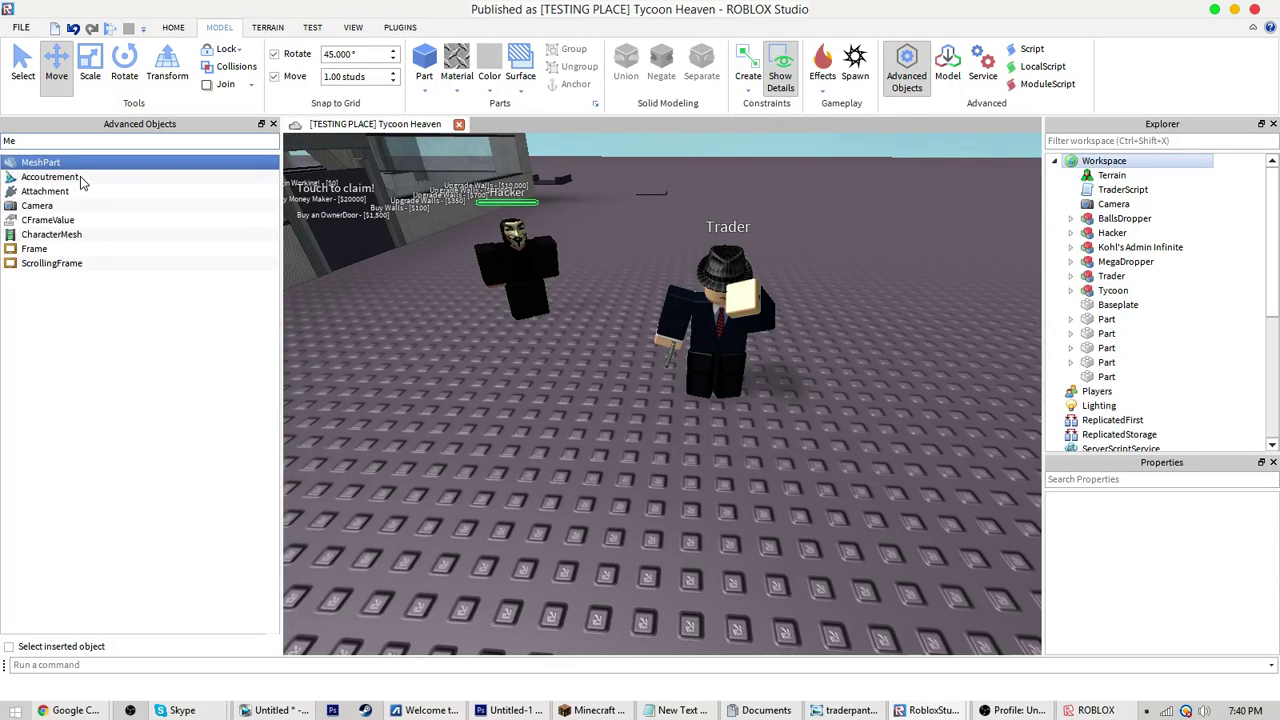
pyautogui.press('BackSpace')
pyautogui.click(273, 124)
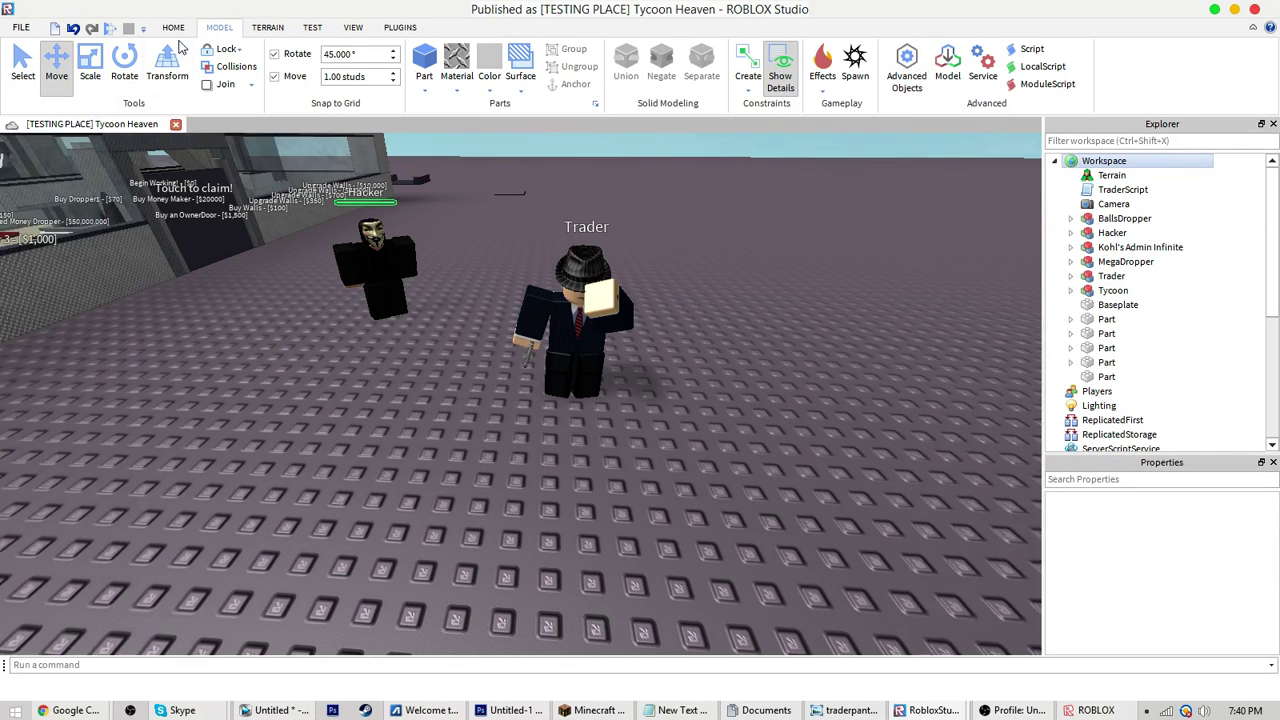
# Insert the ready-made Message model with the "Empty" hint text into the Workspace from the Toolbox search results
pyautogui.click(173, 27)
pyautogui.click(341, 68)
pyautogui.scroll(-3, 183, 240)
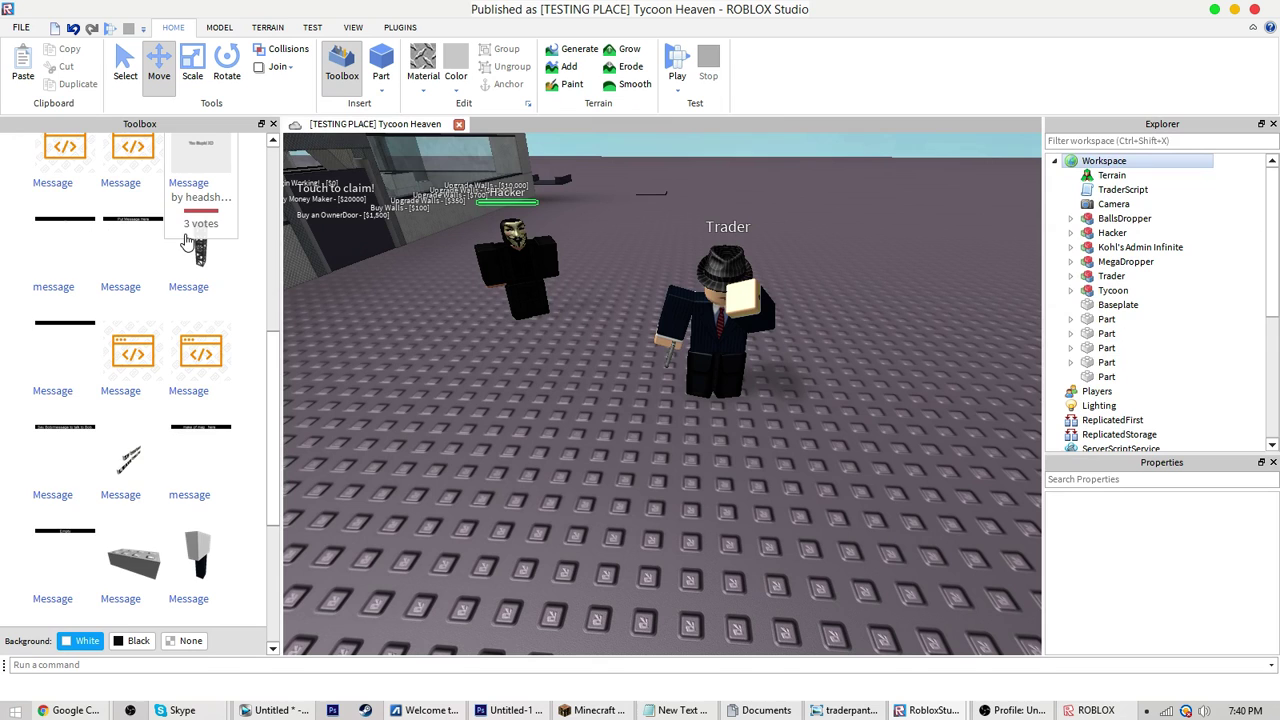
pyautogui.scroll(4, 186, 250)
pyautogui.scroll(-3, 106, 420)
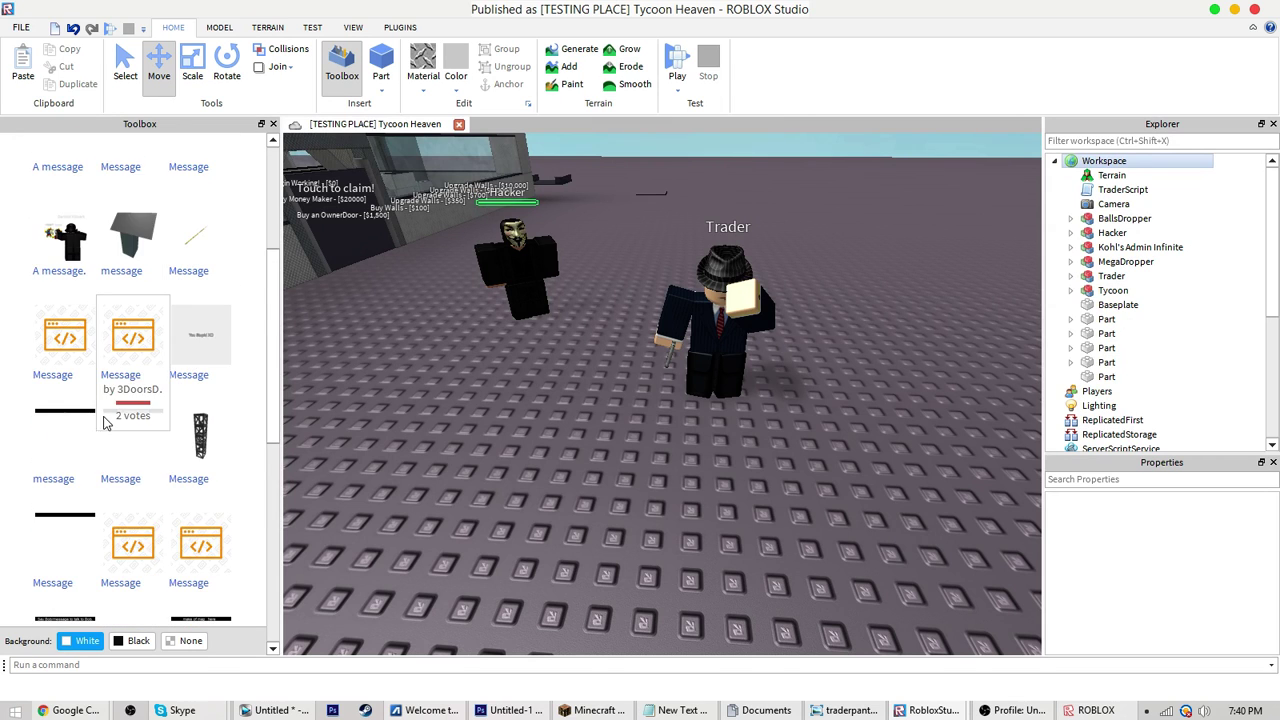
pyautogui.scroll(-1, 107, 465)
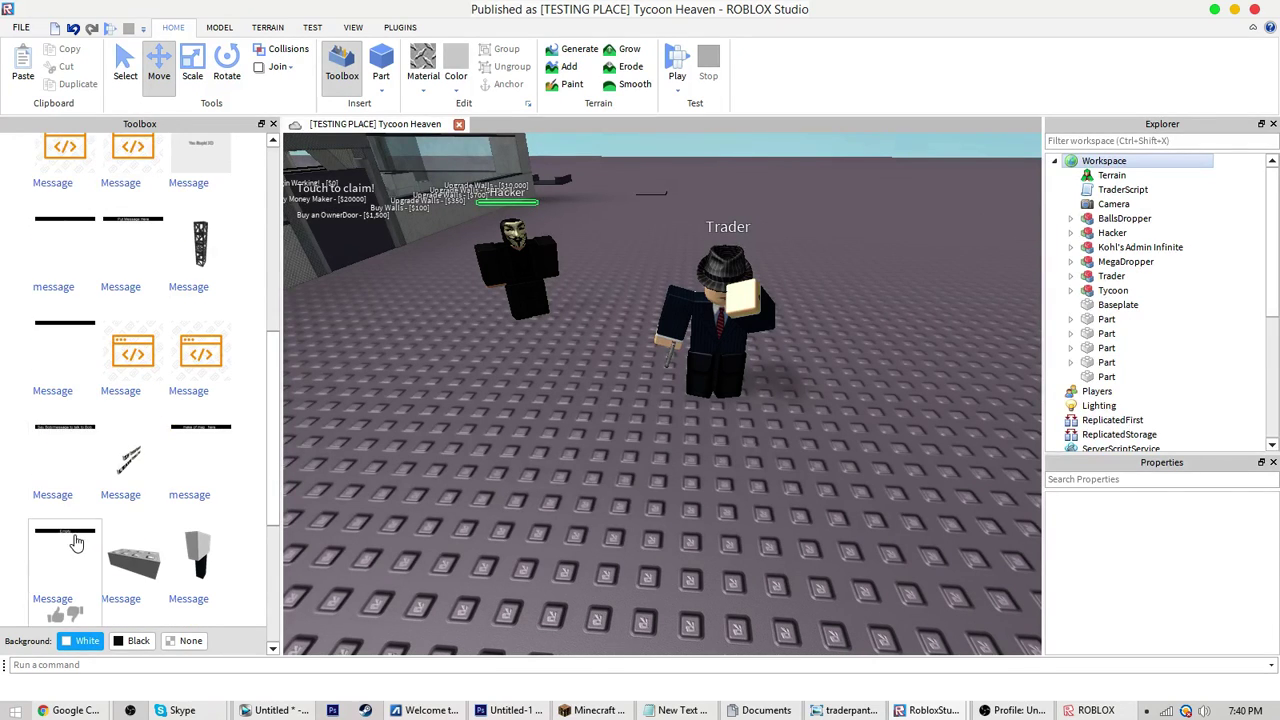
pyautogui.click(74, 542)
pyautogui.click(273, 125)
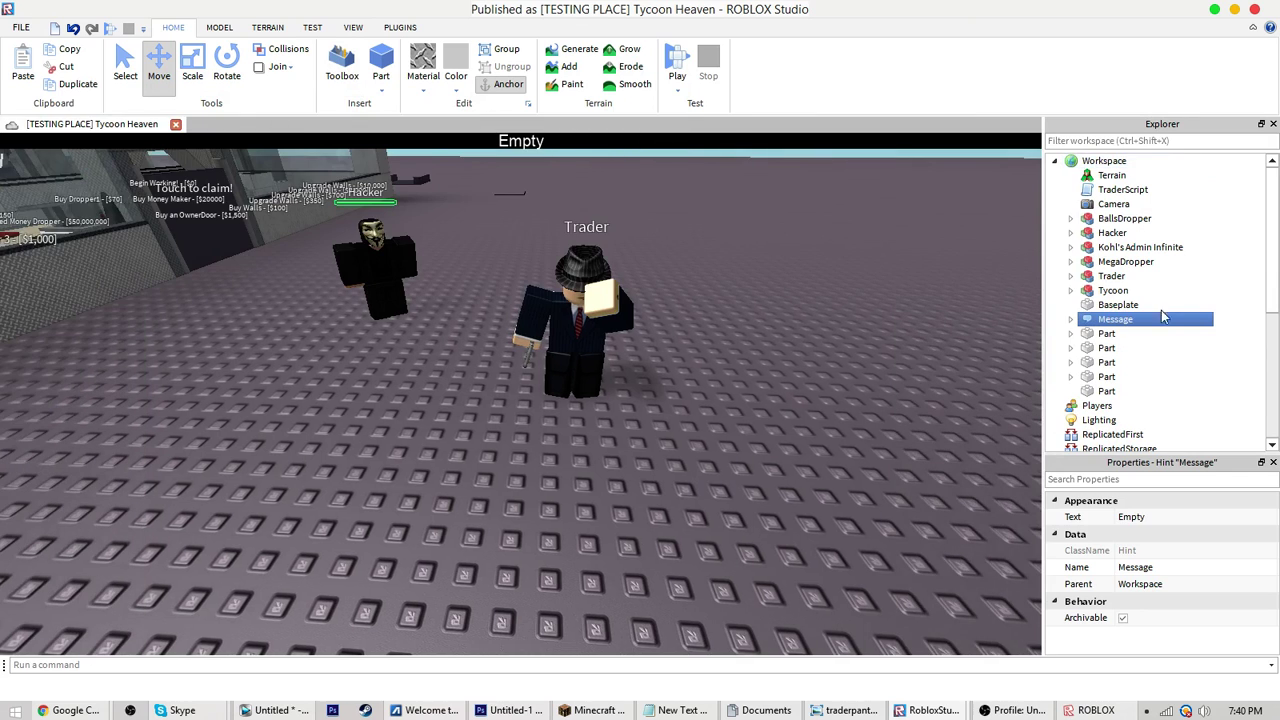
# Inspect the Vaccine script inside the Message object and delete that script
pyautogui.click(1071, 319)
pyautogui.click(1100, 334)
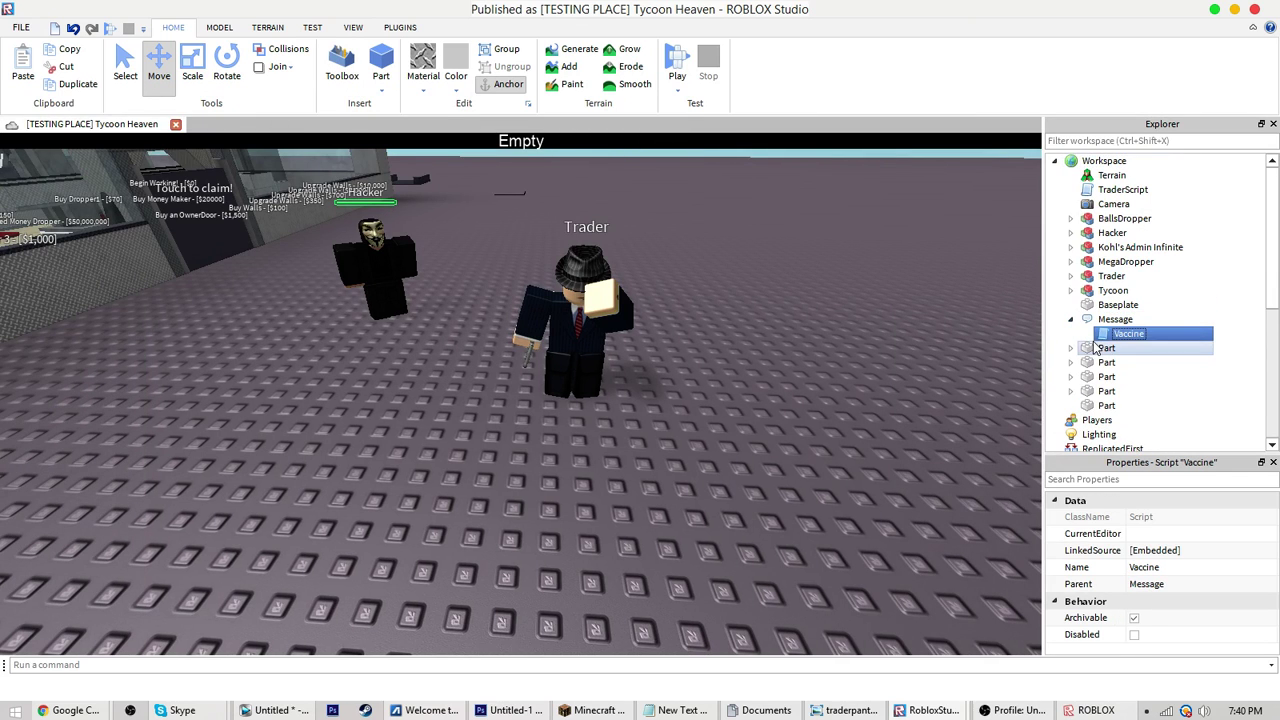
pyautogui.doubleClick(1128, 334)
pyautogui.moveTo(48, 219); pyautogui.dragTo(214, 335)
pyautogui.click(234, 124)
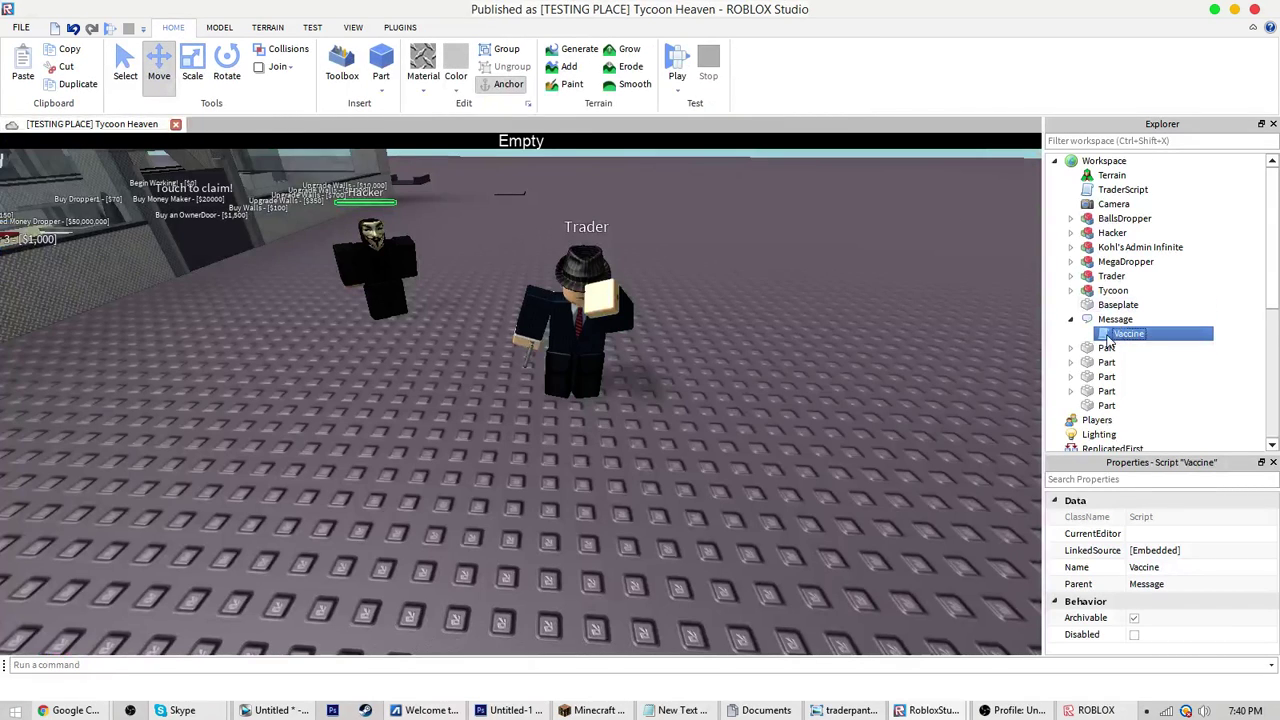
pyautogui.click(1122, 334)
pyautogui.press('Escape')
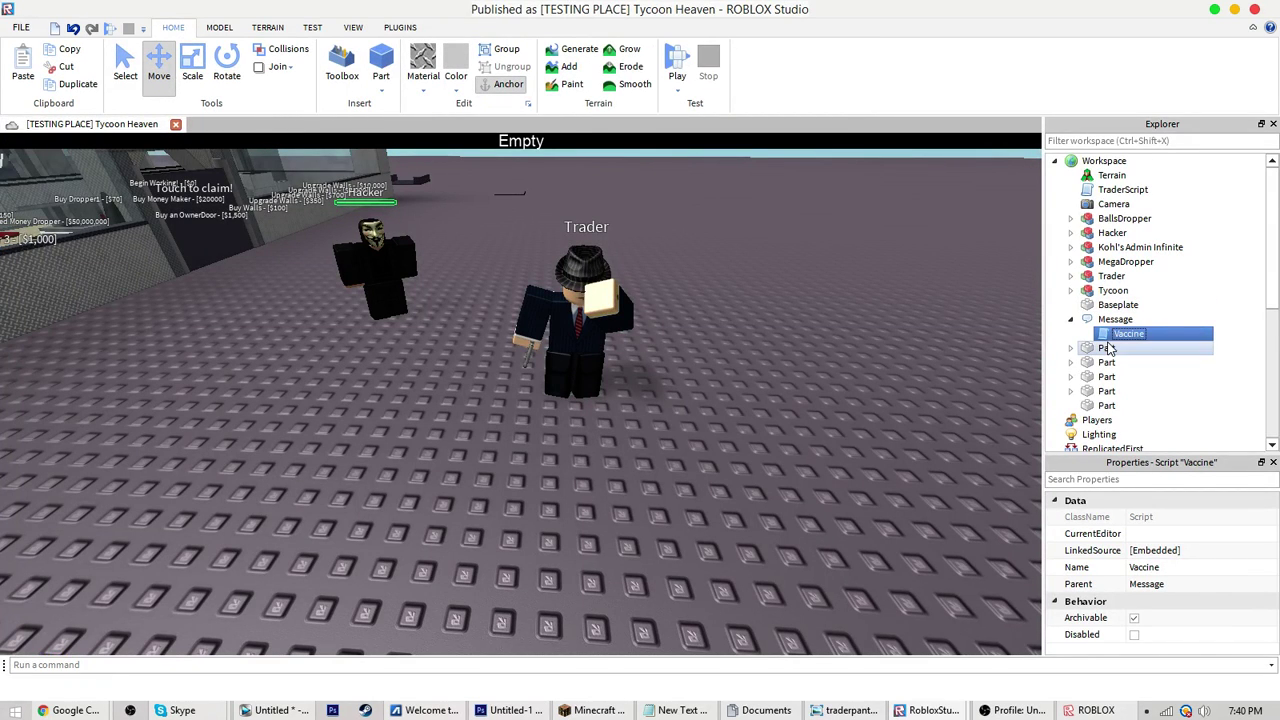
pyautogui.press('Escape')
pyautogui.press('Delete')
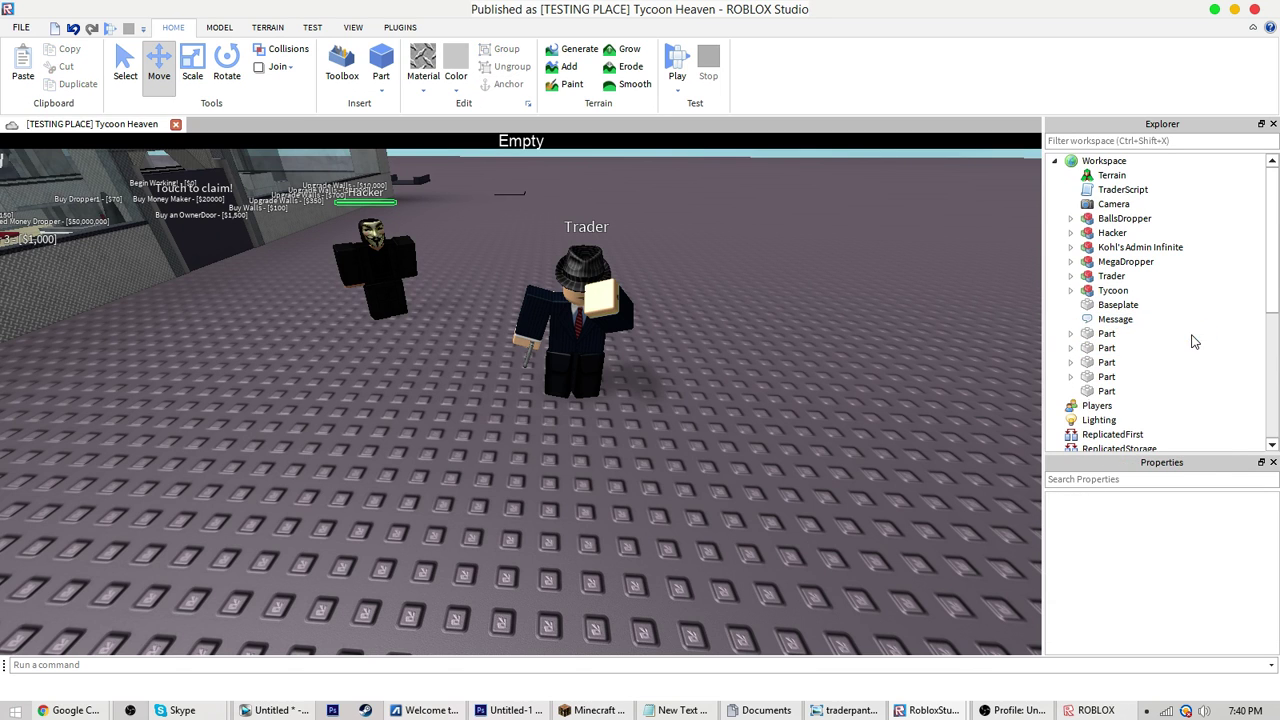
# Clear the Text property of the Message hint so it is blank
pyautogui.click(1140, 319)
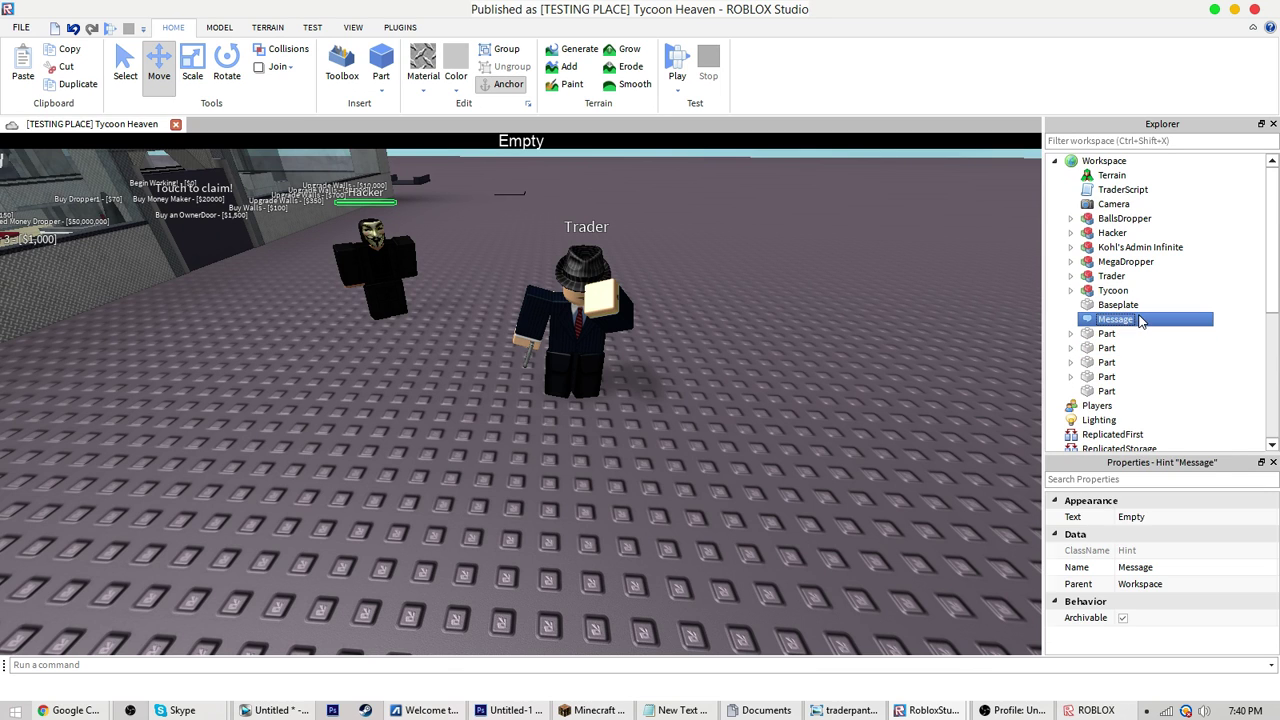
pyautogui.click(1138, 517)
pyautogui.press('Return')
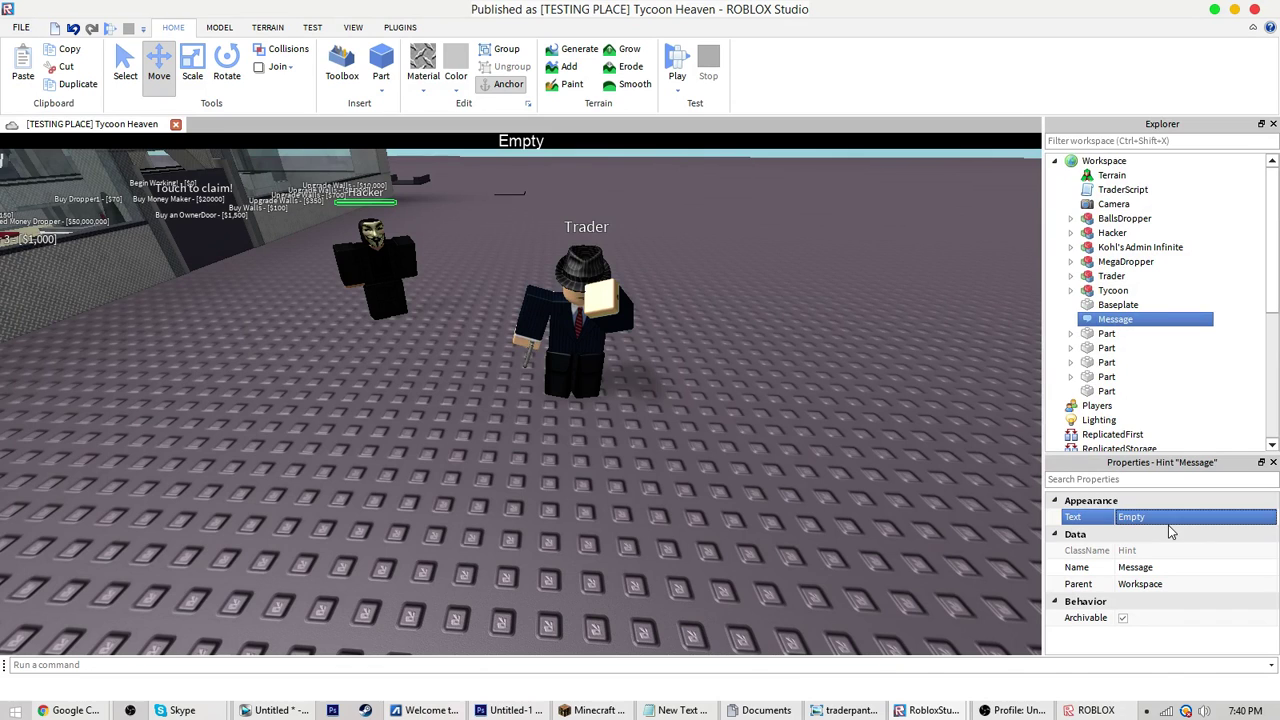
pyautogui.click(1158, 523)
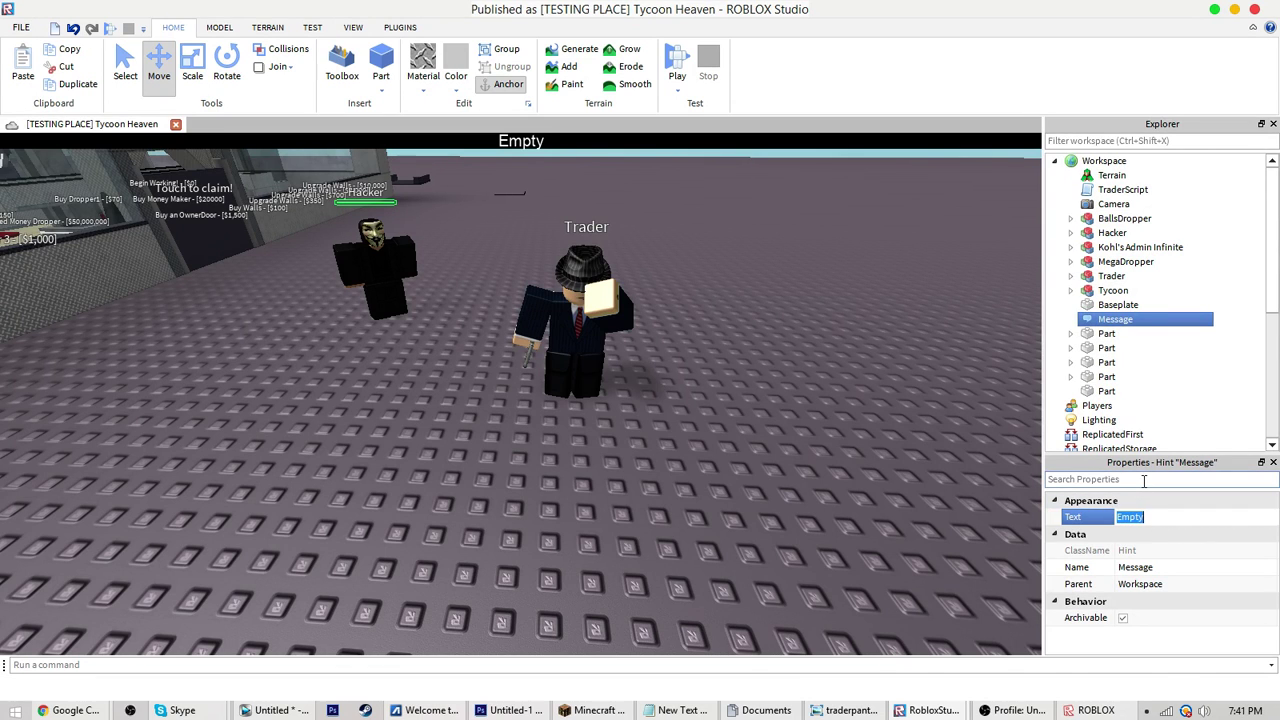
pyautogui.press('BackSpace')
pyautogui.press('Return')
# Insert a new Script into the Message object and erase its default code
pyautogui.rightClick(1112, 320)
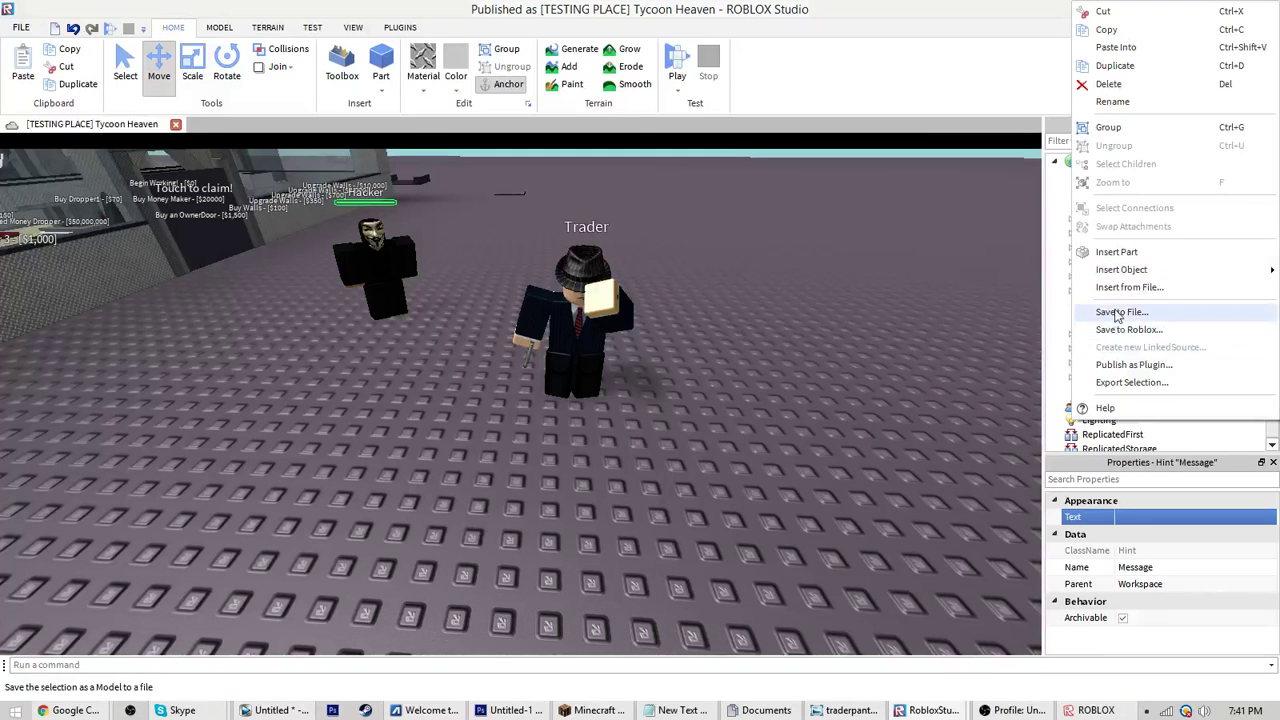
pyautogui.moveTo(1108, 273)
pyautogui.click(966, 597)
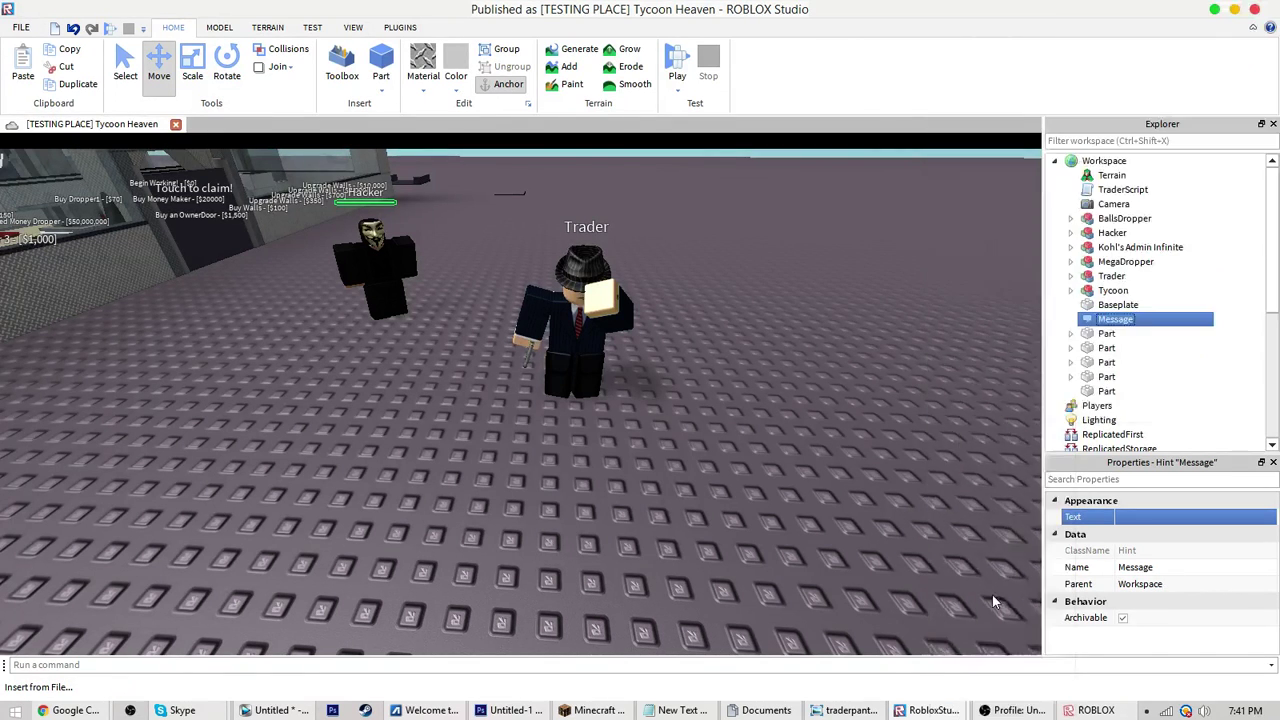
pyautogui.click(1126, 334)
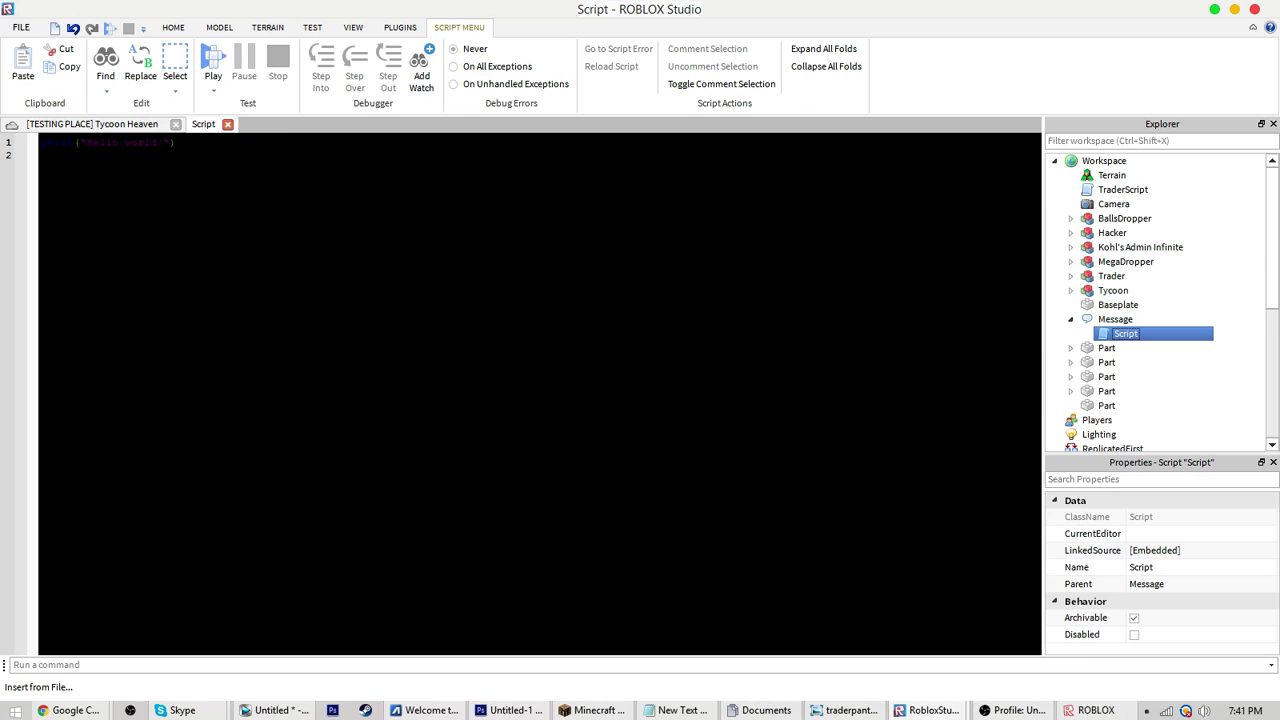
pyautogui.hotkey('ctrl', 'a')
pyautogui.press('BackSpace')
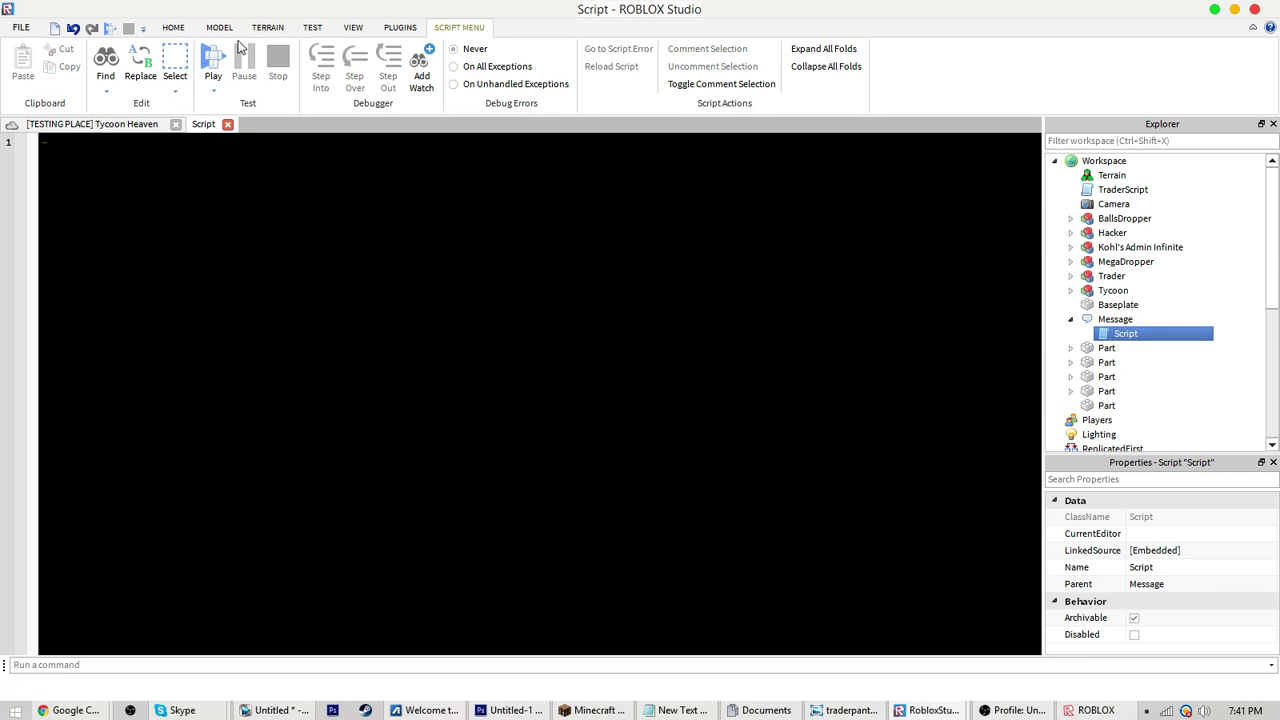
# Write an author comment, wait(3), and a line setting workspace.Message.Text to "Trader Has Spawned!" in the script
pyautogui.write('--iPugs ')
pyautogui.write('wait(3')
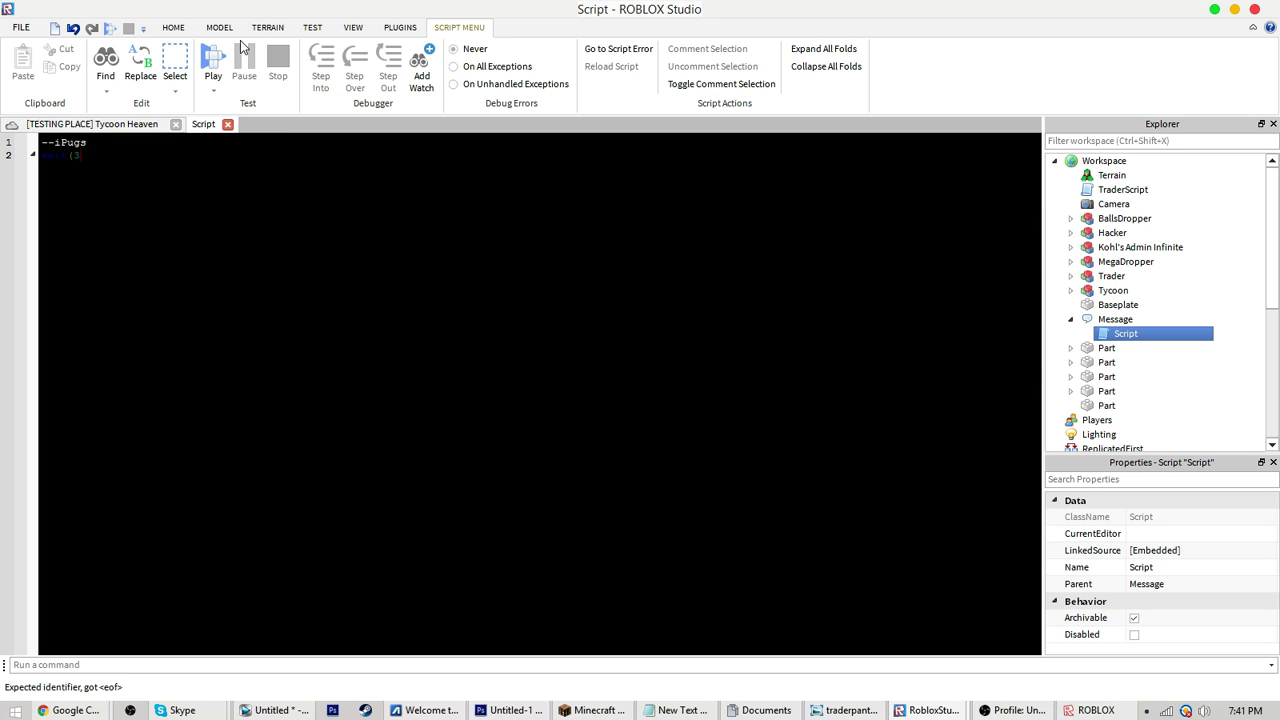
pyautogui.press('Return')
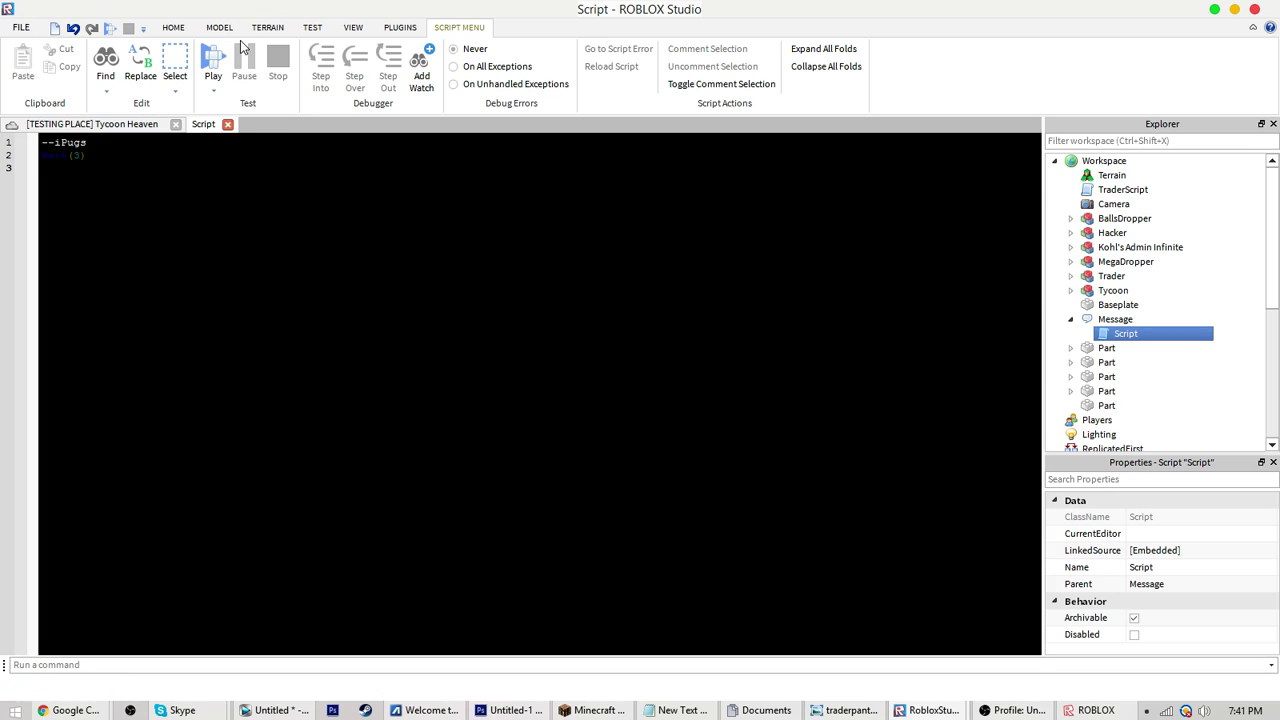
pyautogui.write('workspace.')
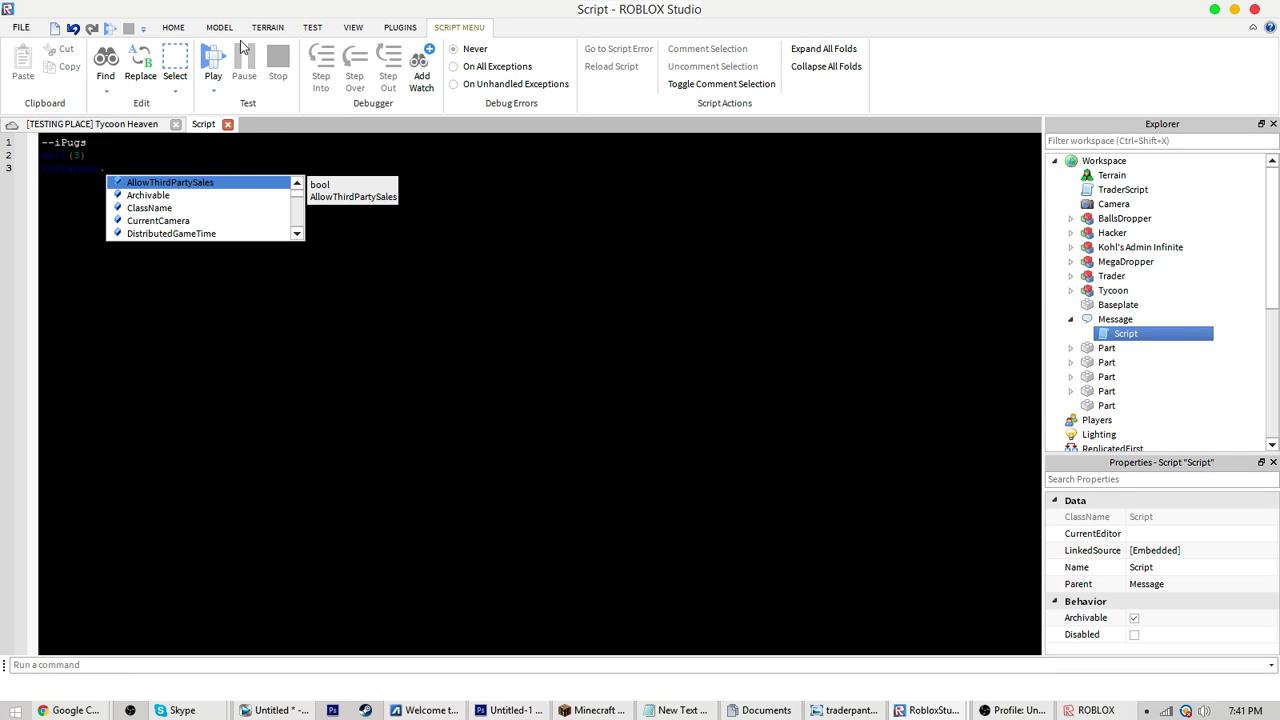
pyautogui.write('M')
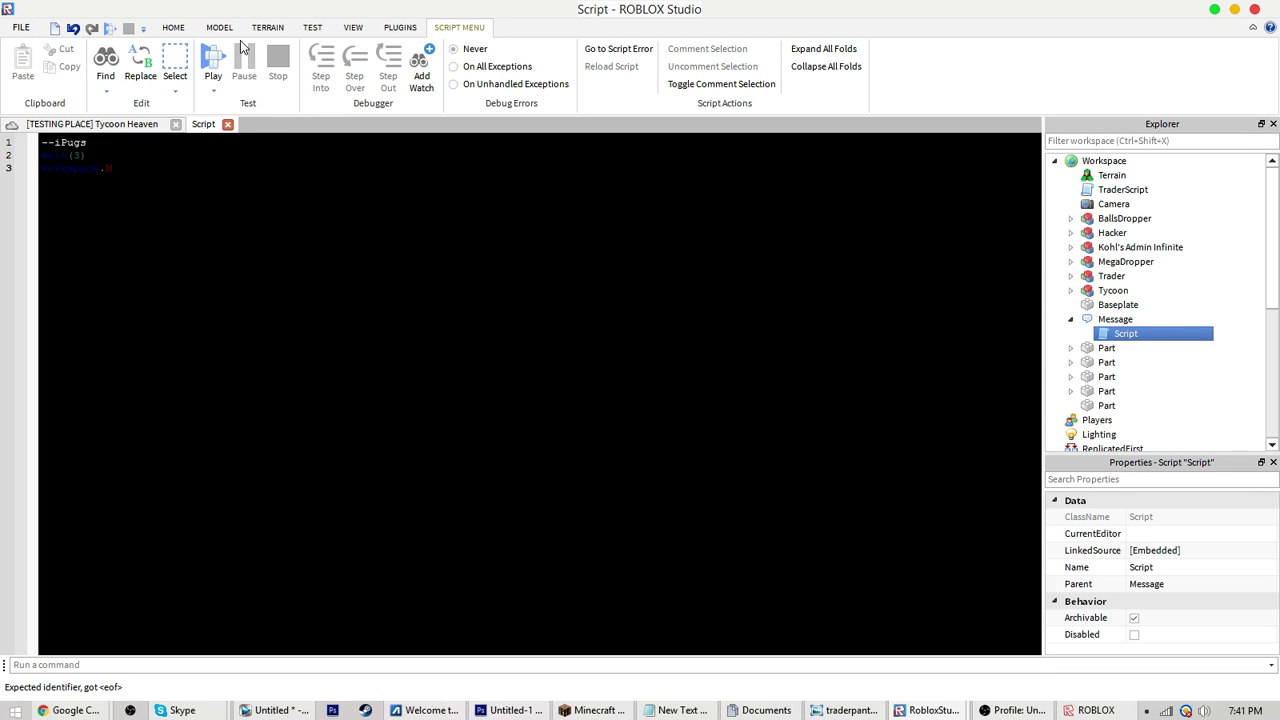
pyautogui.write('essage.Text = "')
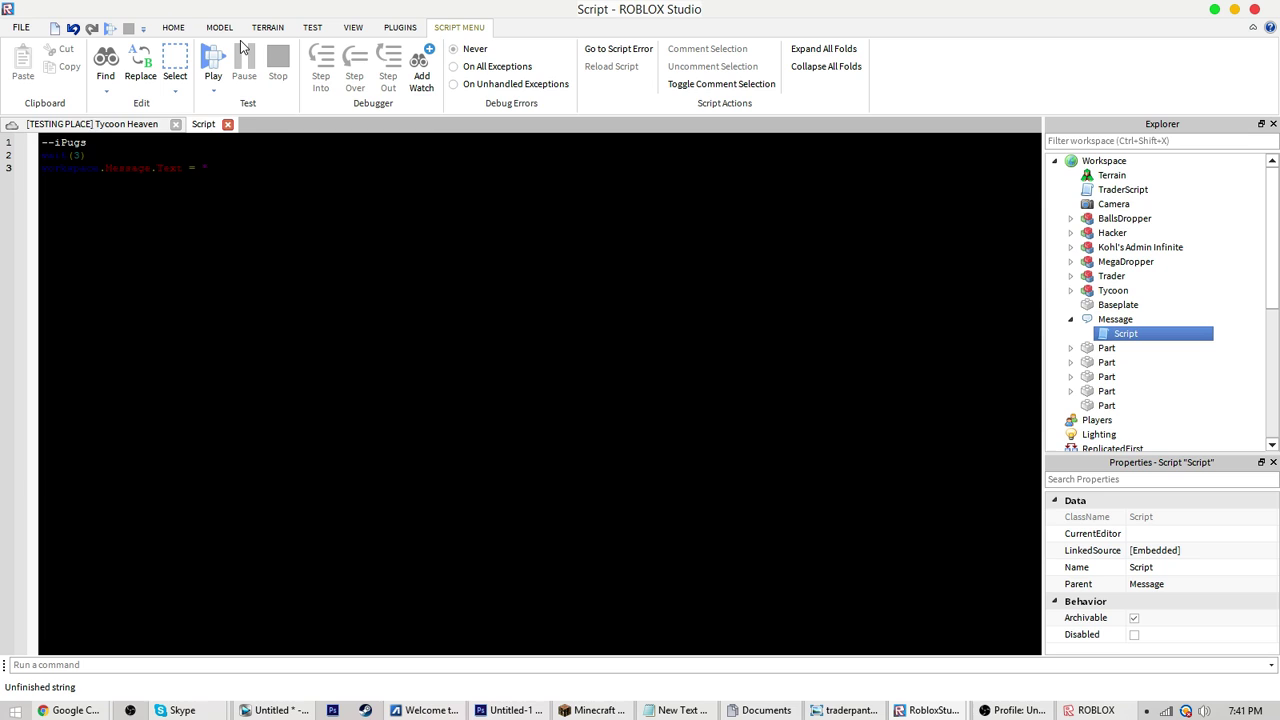
pyautogui.write('Trader Has Spawned!"')
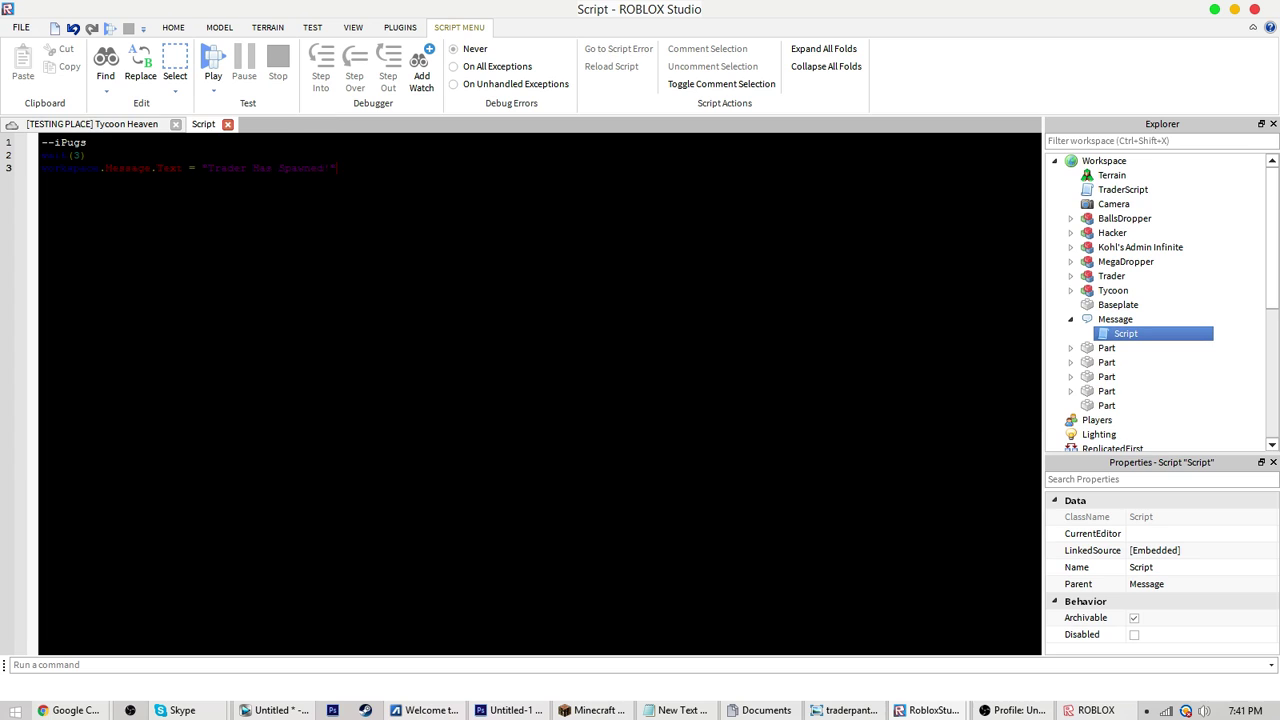
# Replace the message string in the script with "Shedletsky is cool" and close the script
pyautogui.moveTo(338, 168); pyautogui.dragTo(209, 168)
pyautogui.click(294, 167)
pyautogui.moveTo(330, 168); pyautogui.dragTo(215, 168)
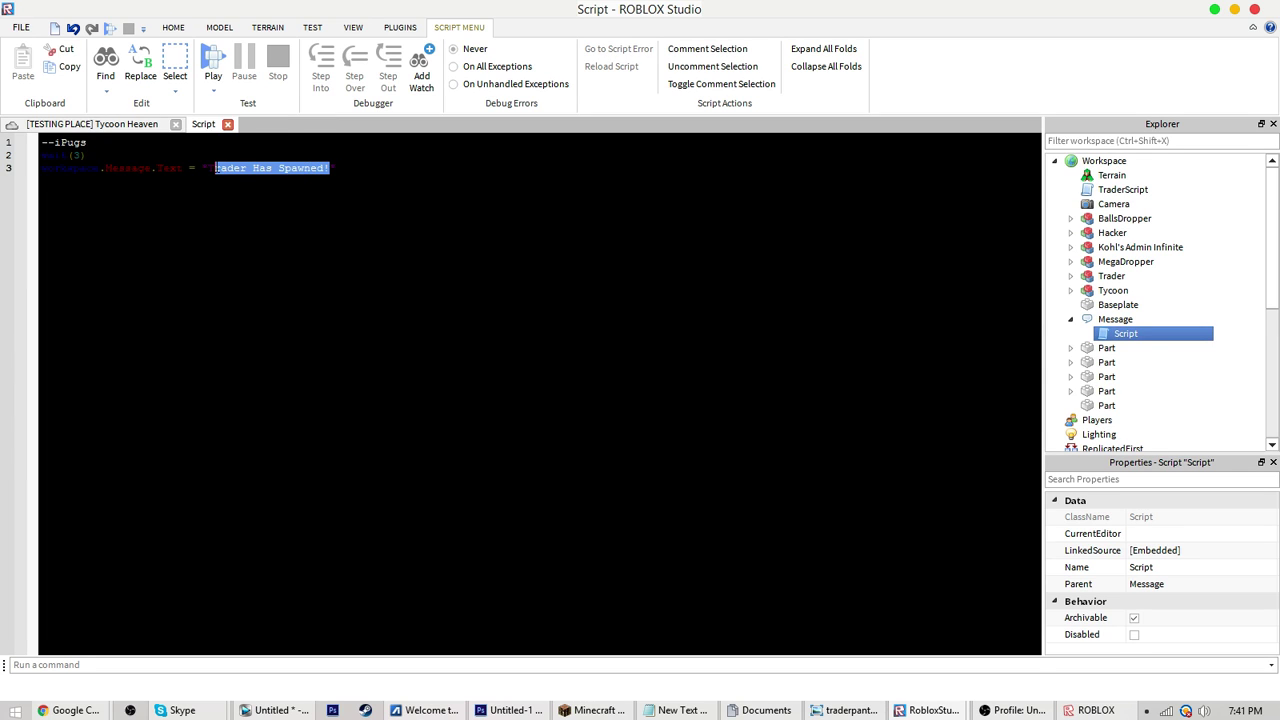
pyautogui.write('Sha')
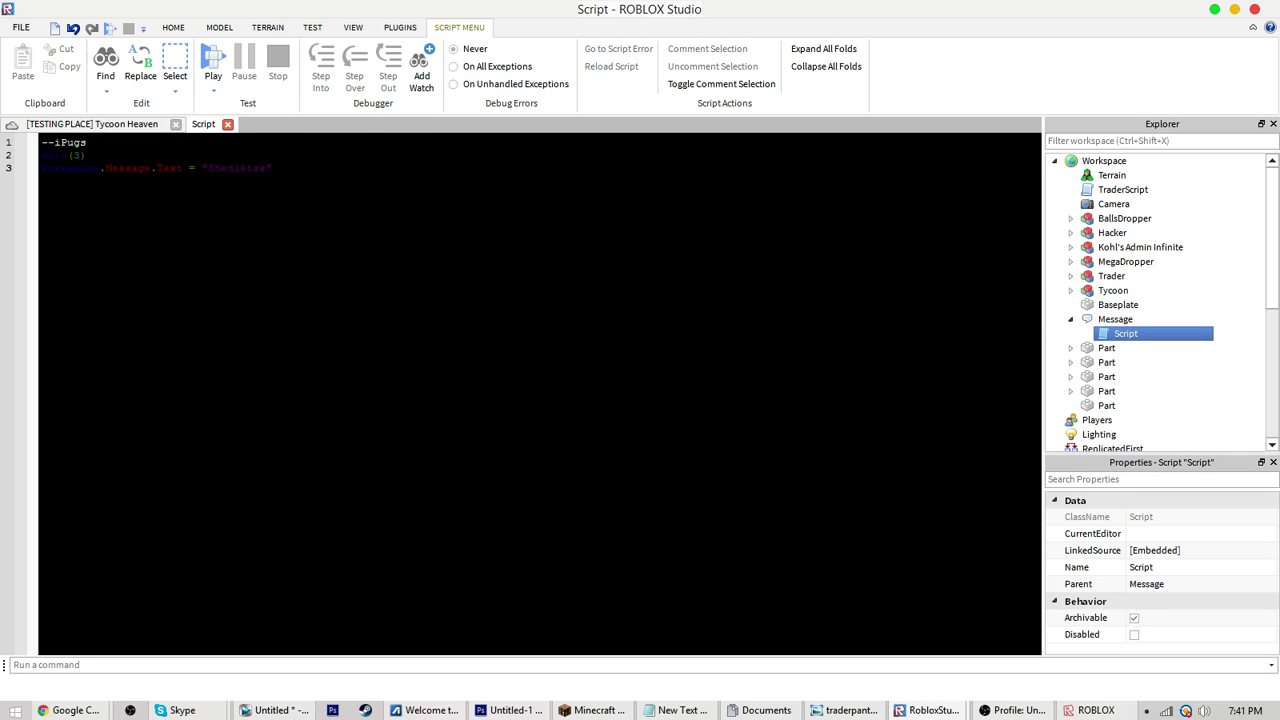
pyautogui.write('delessy is cool')
pyautogui.click(228, 125)
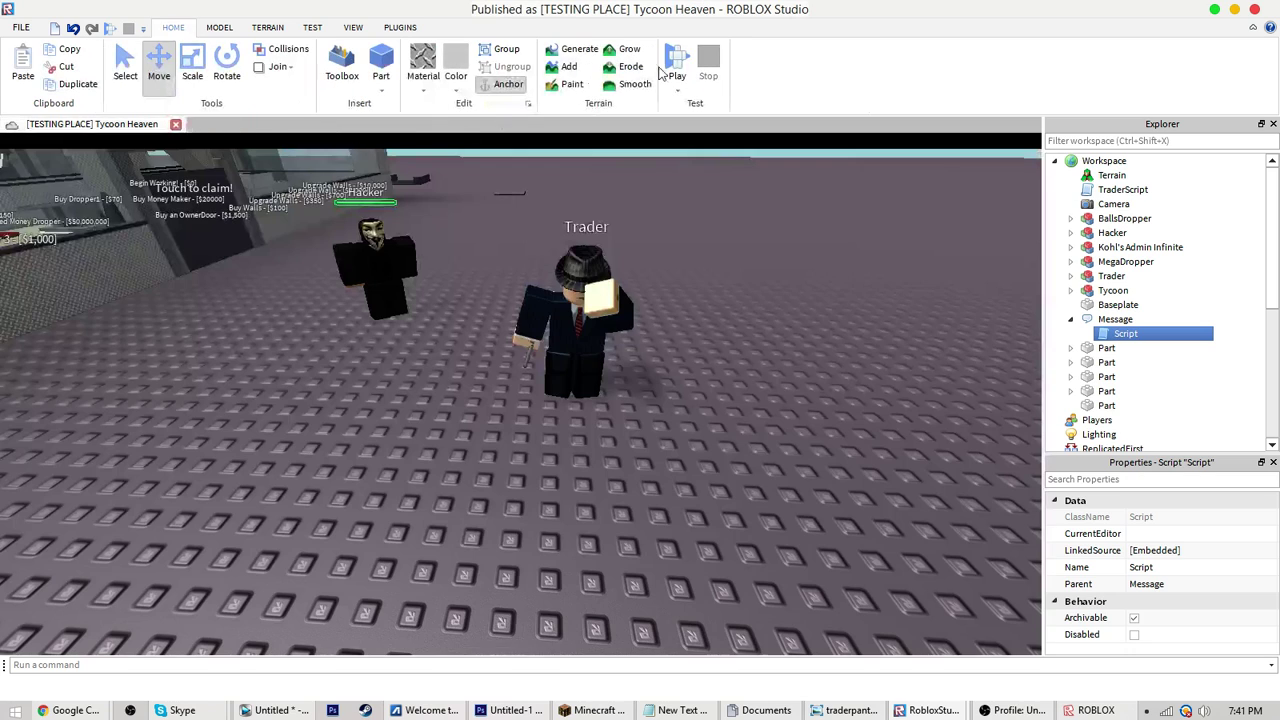
# Playtest the place to check the hint text, hiding the player list, and stop the test
pyautogui.click(677, 68)
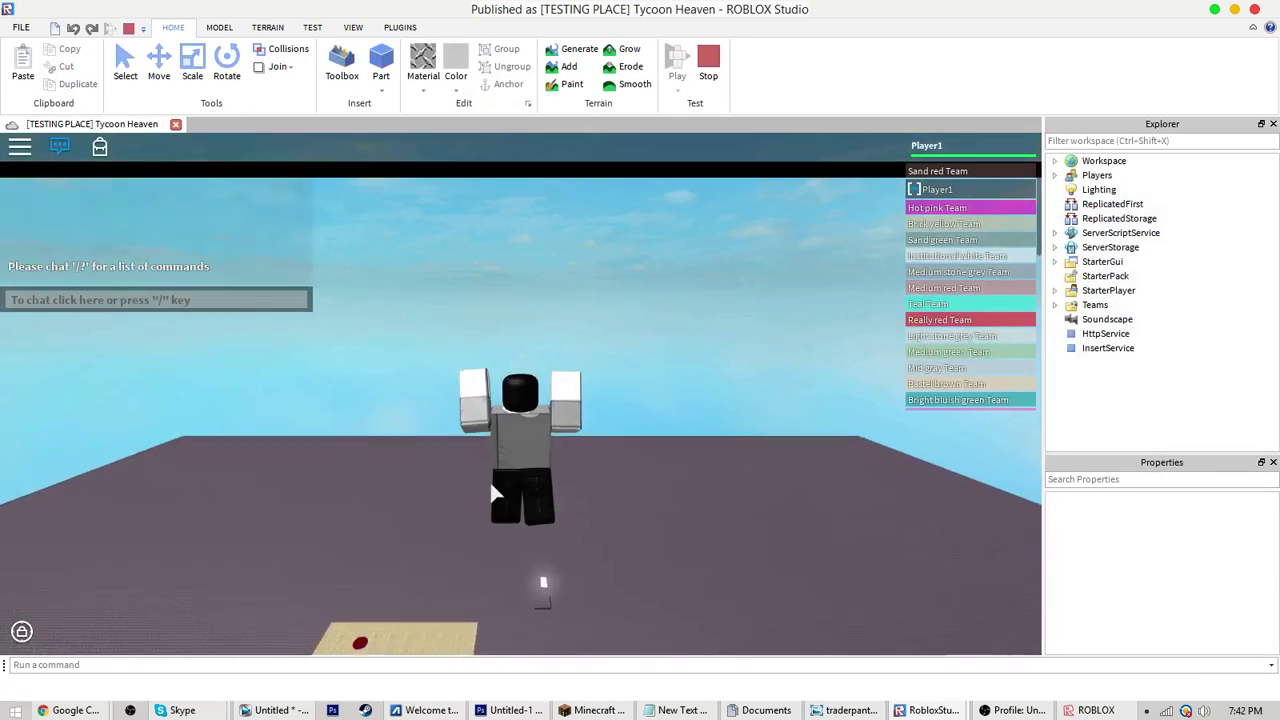
pyautogui.press('w')
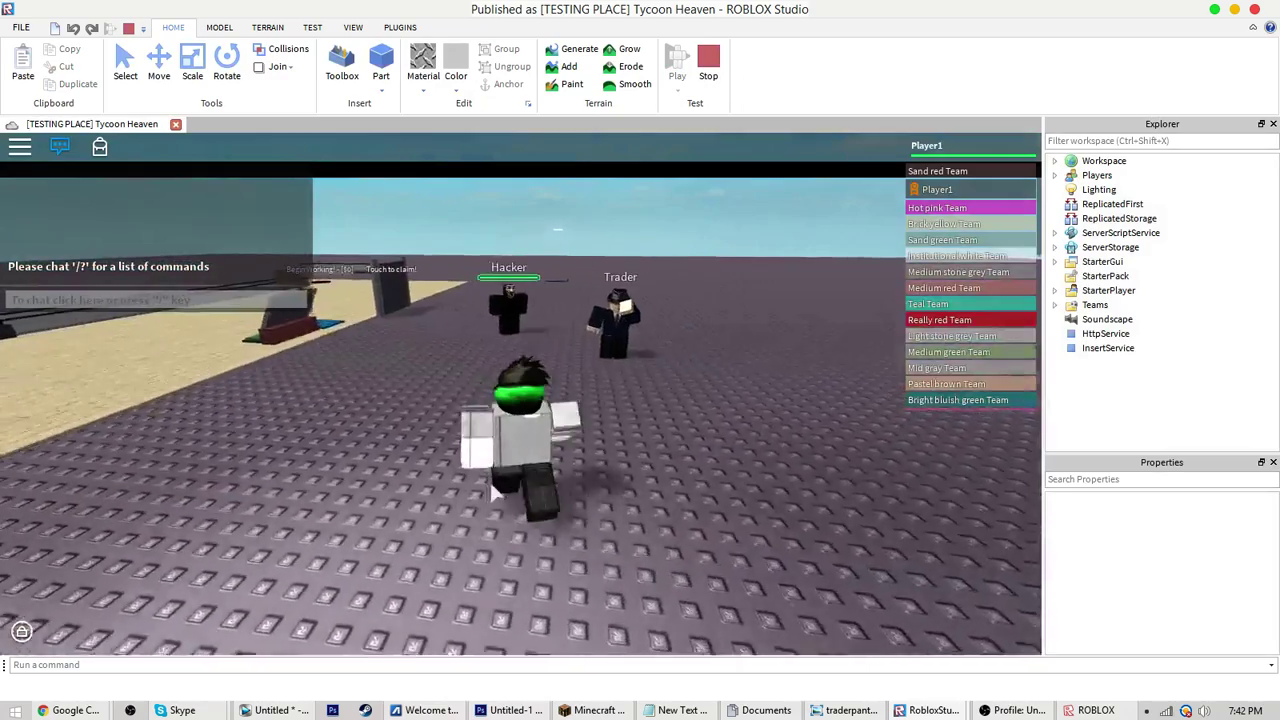
pyautogui.press('Tab')
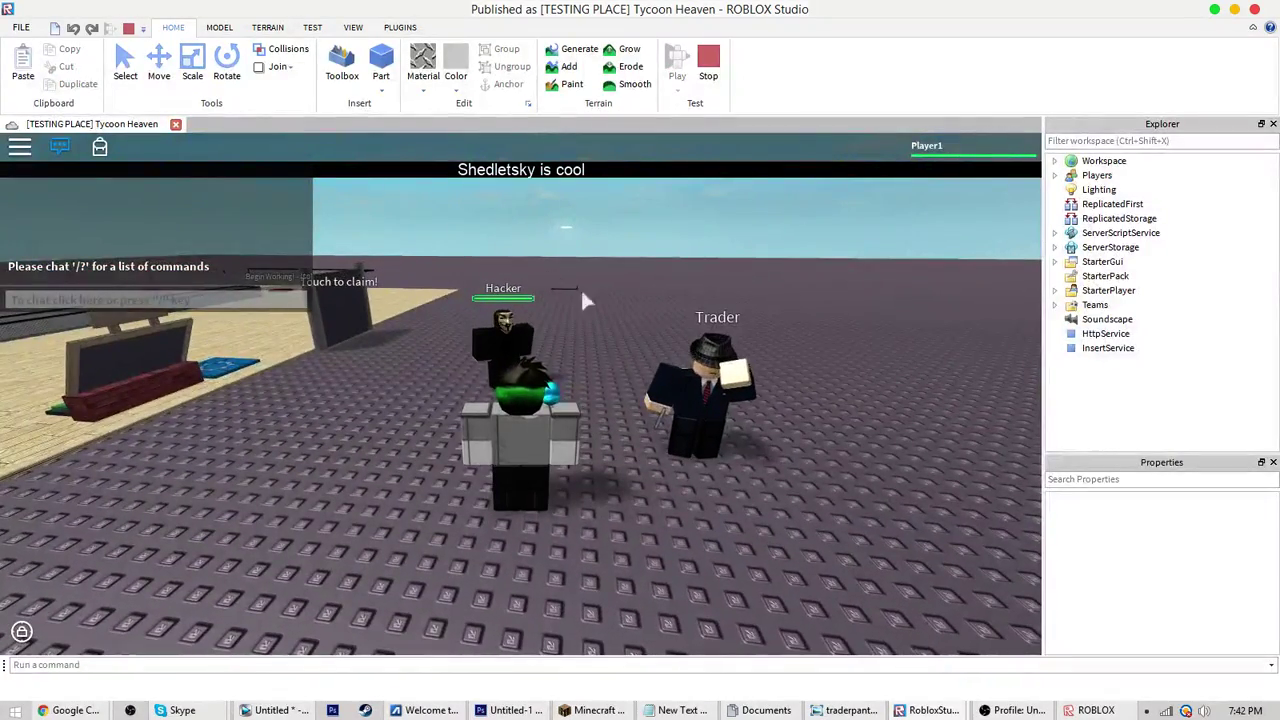
pyautogui.click(708, 62)
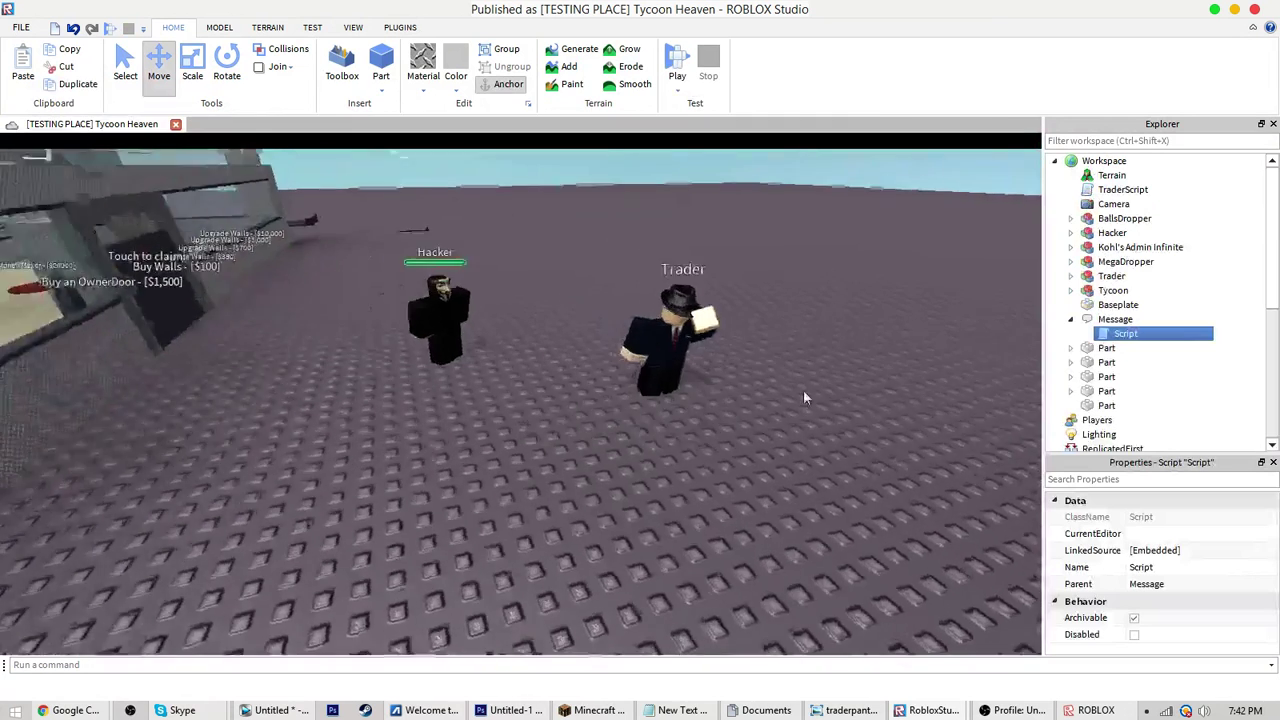
# Reopen the Message's script, set the wait argument to math.random, and close the script
pyautogui.doubleClick(1106, 337)
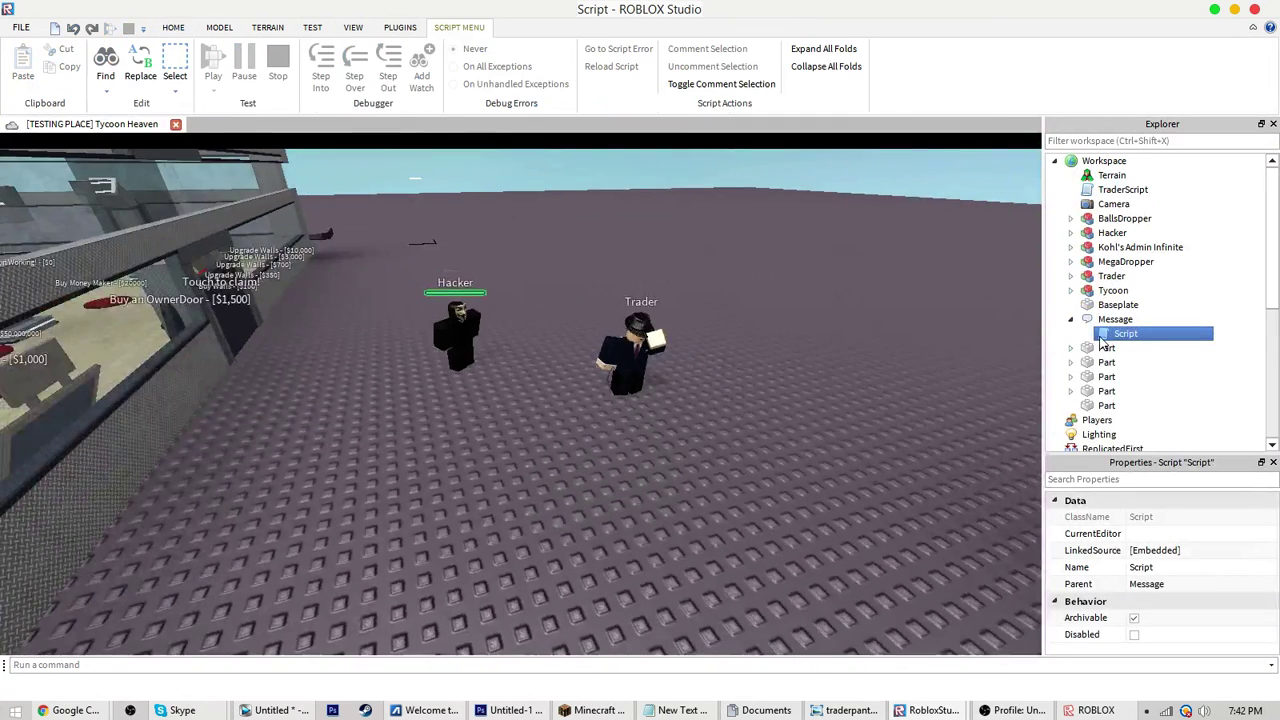
pyautogui.moveTo(400, 220); pyautogui.dragTo(11, 108)
pyautogui.click(400, 220)
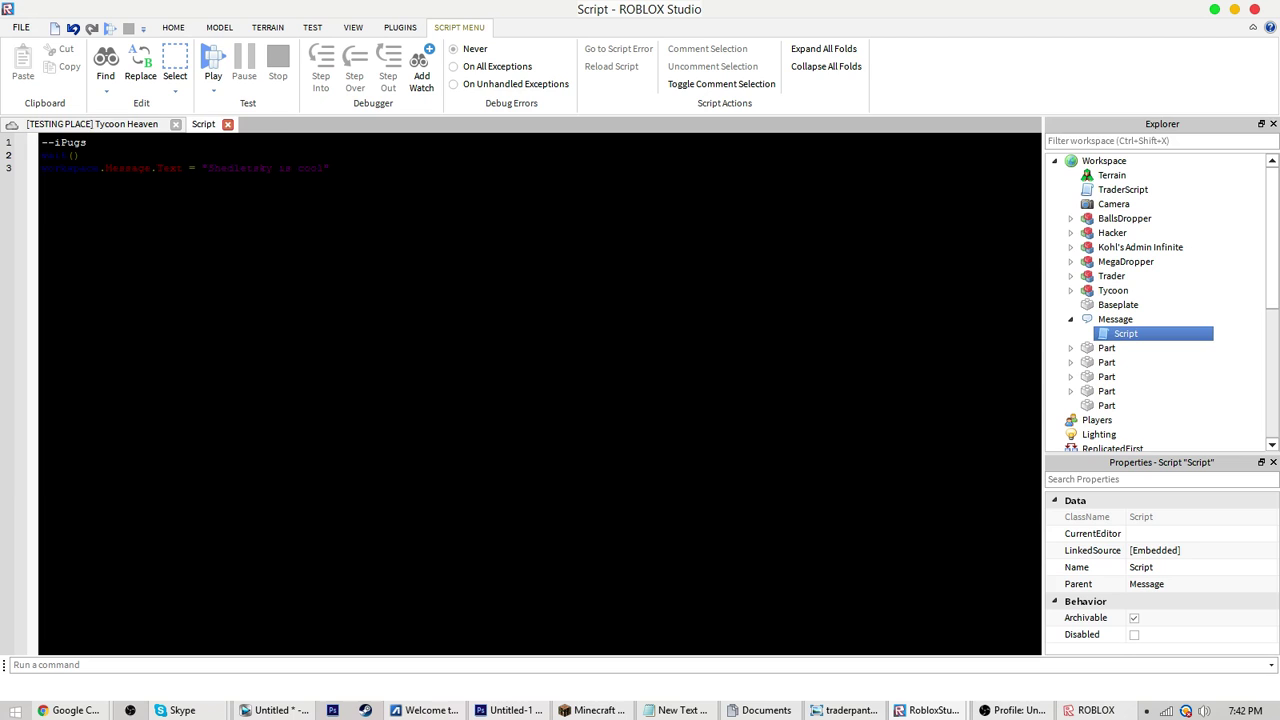
pyautogui.write('matth.random')
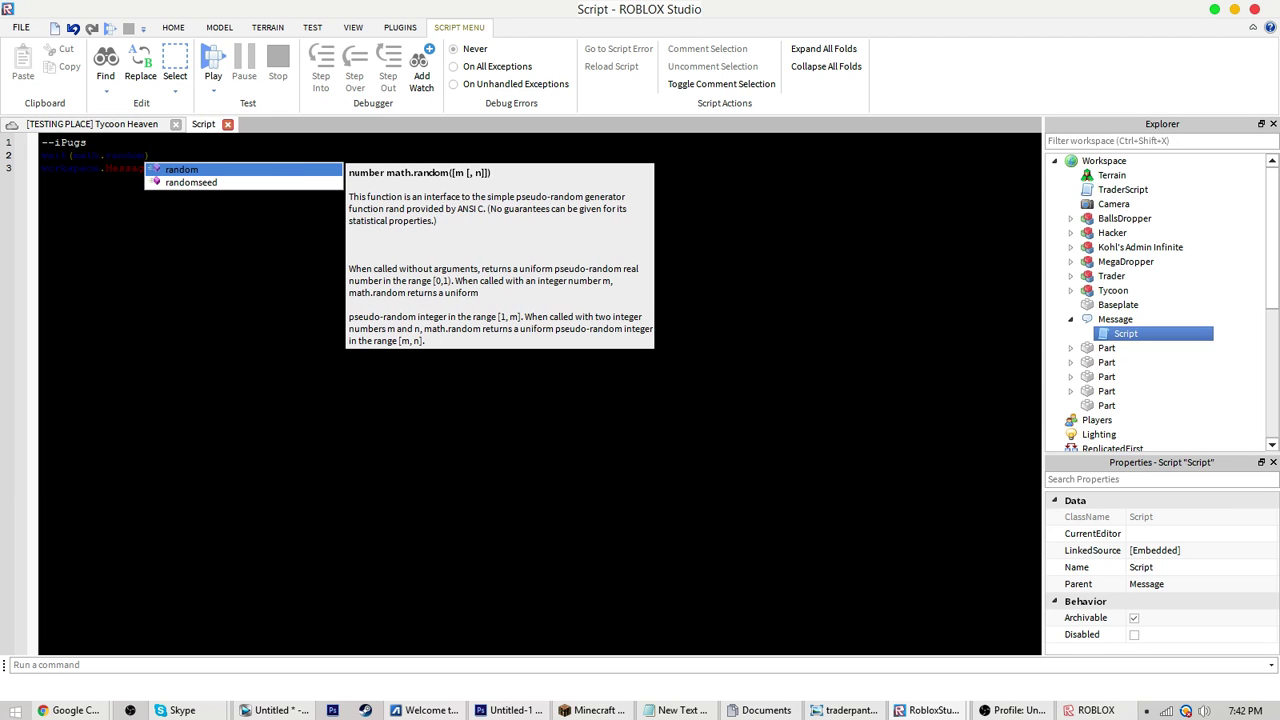
pyautogui.click(228, 124)
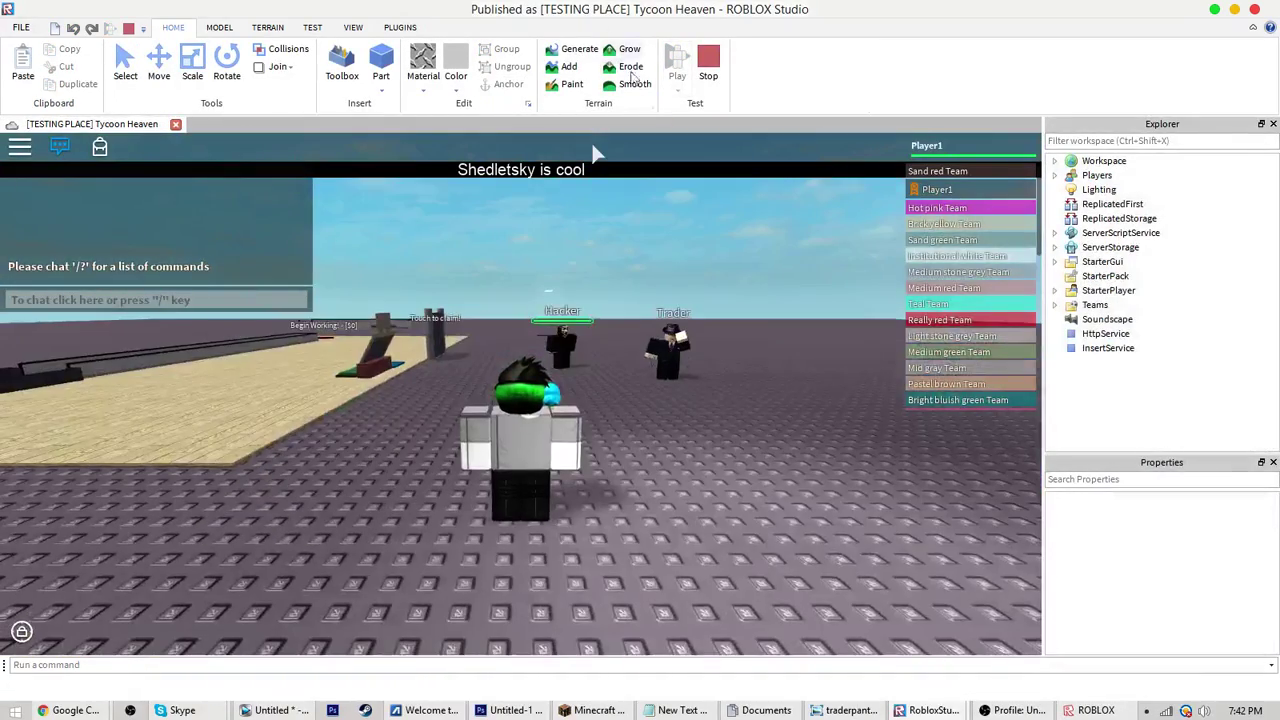
# Check the hint's timing in a playtest while moving the character, and stop the test
pyautogui.press('space')
pyautogui.moveTo(570, 366); pyautogui.dragTo(574, 374, button='right')
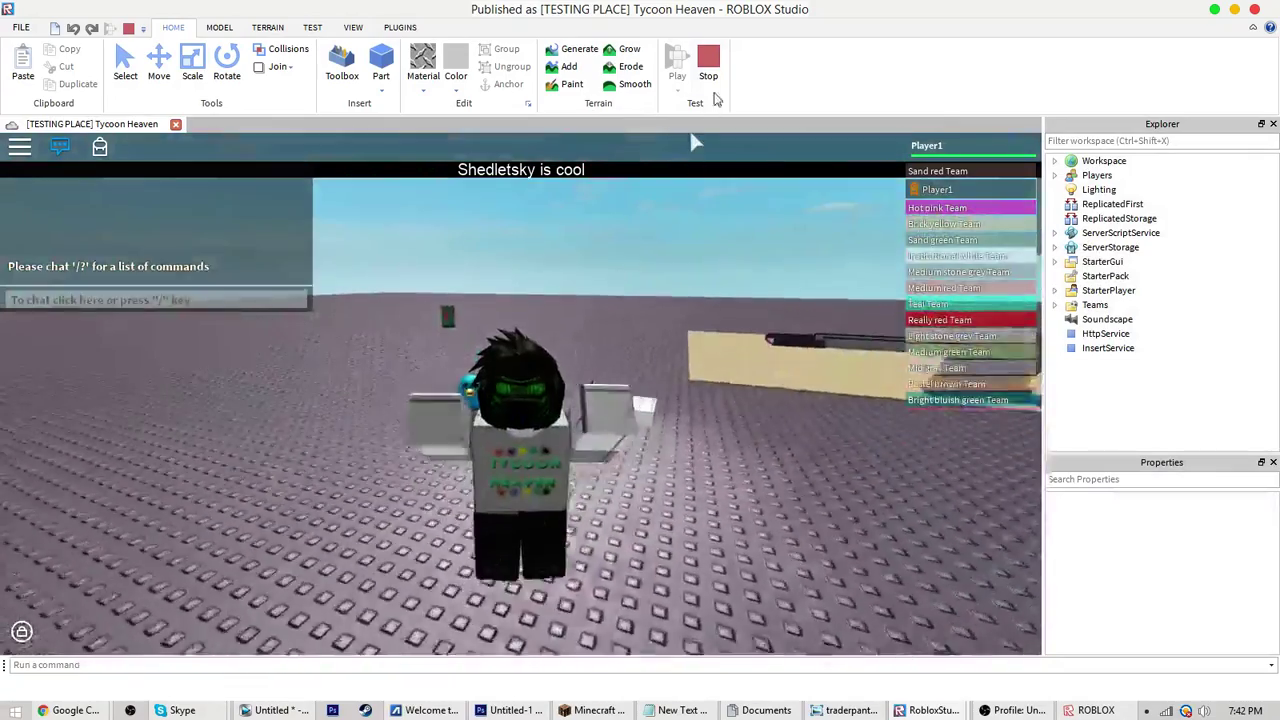
pyautogui.click(708, 64)
# Reopen the Message's script, set the wait argument to 10, and close the script
pyautogui.doubleClick(1128, 333)
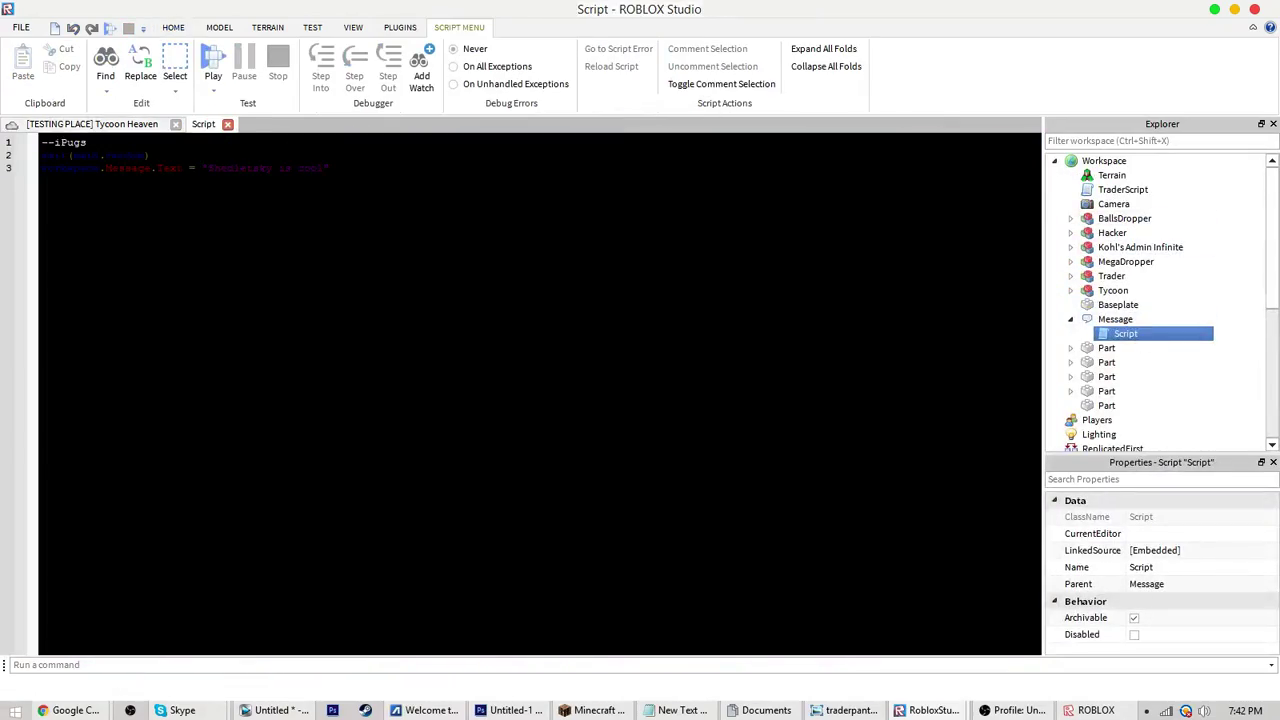
pyautogui.moveTo(145, 156); pyautogui.dragTo(99, 156)
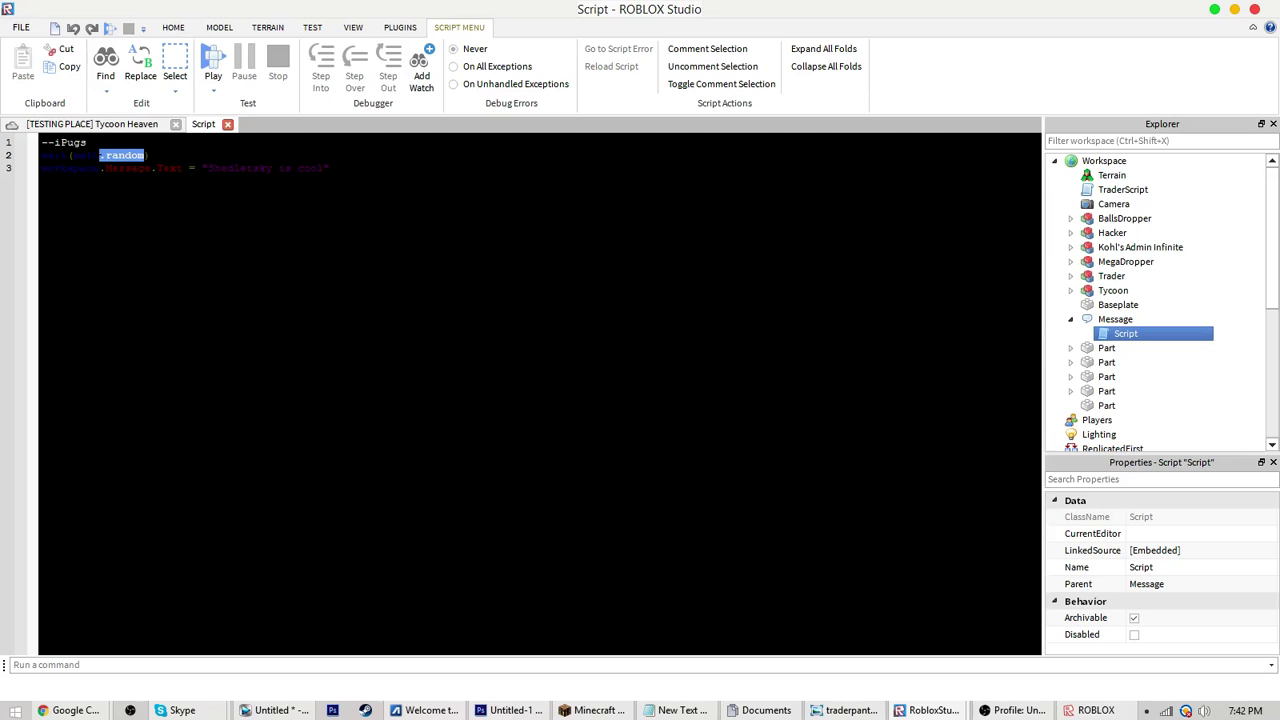
pyautogui.write('10')
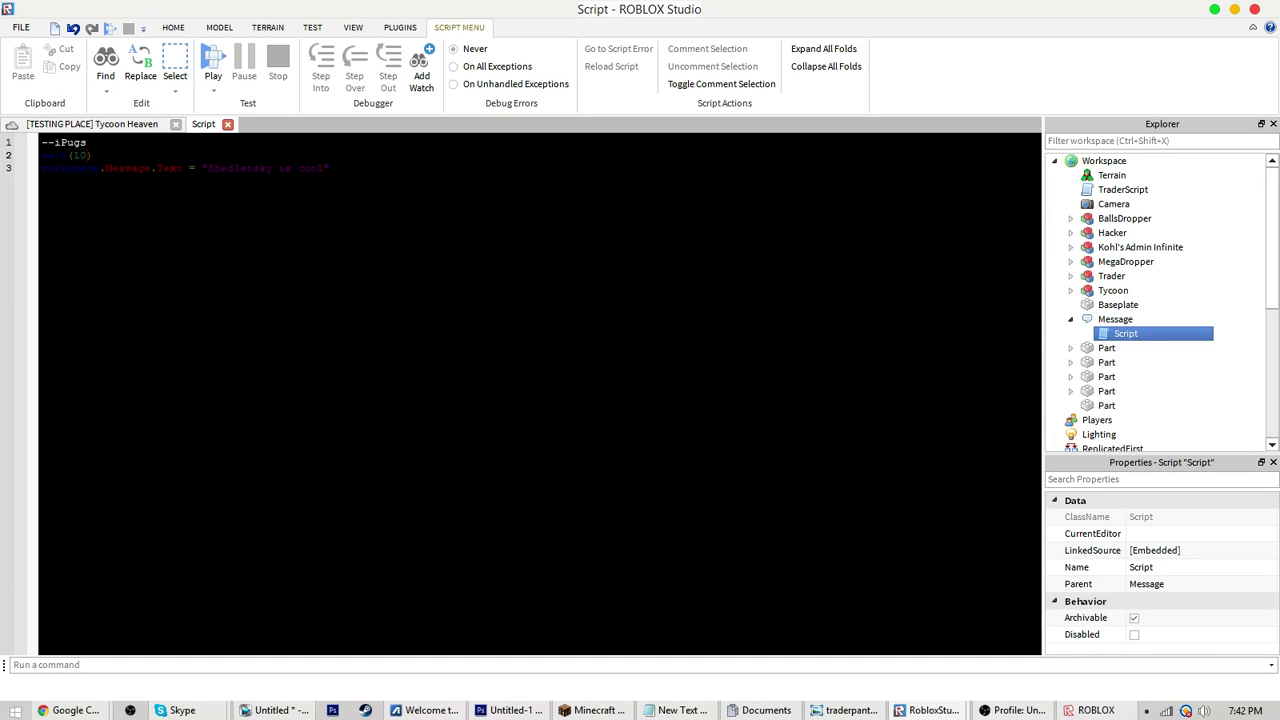
pyautogui.click(227, 124)
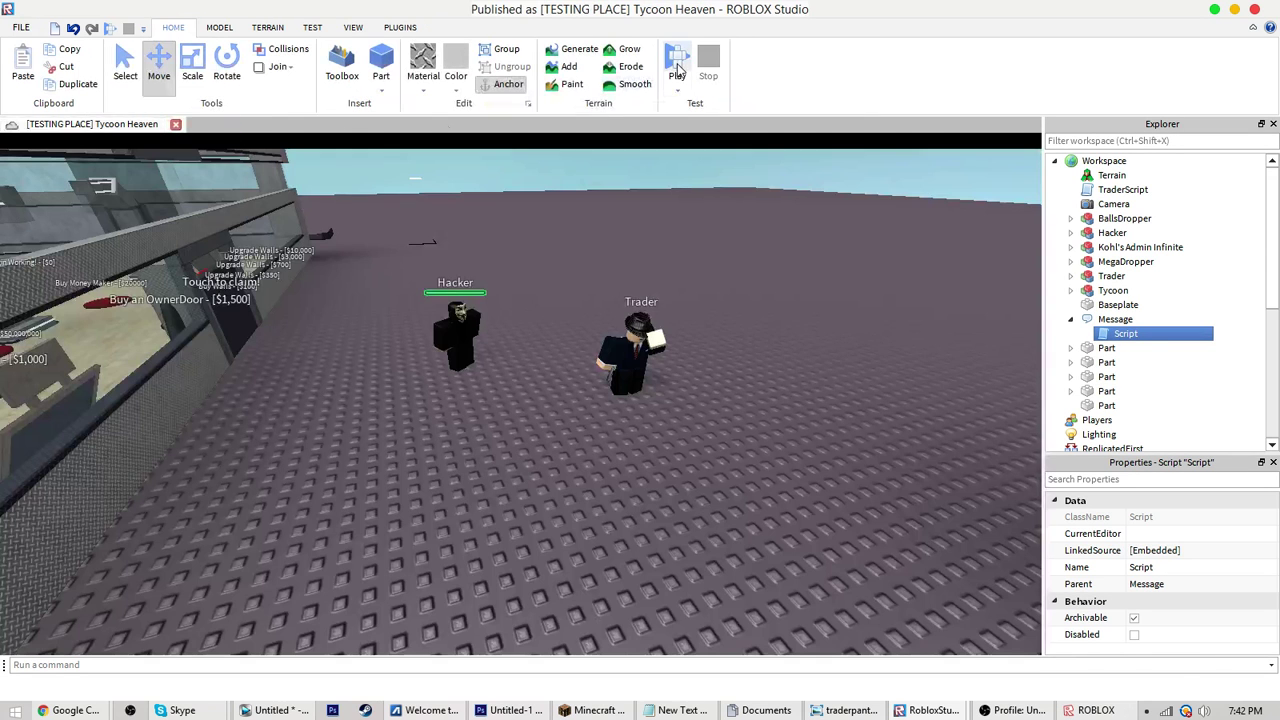
# Playtest the place with the 10-second wait, walk the character around under the hint, and stop the test
pyautogui.press('F5')
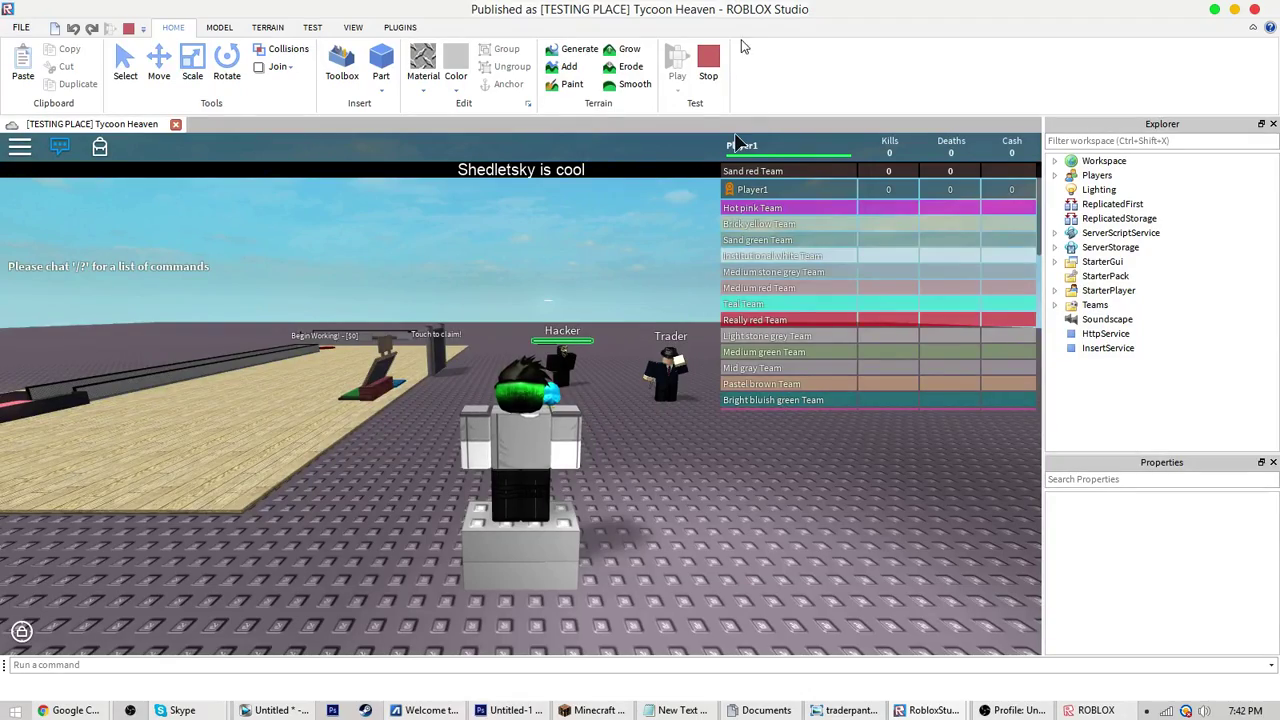
pyautogui.moveTo(625, 358); pyautogui.dragTo(646, 280, button='right')
pyautogui.press('space')
pyautogui.press('s')
pyautogui.scroll(3, 519, 437)
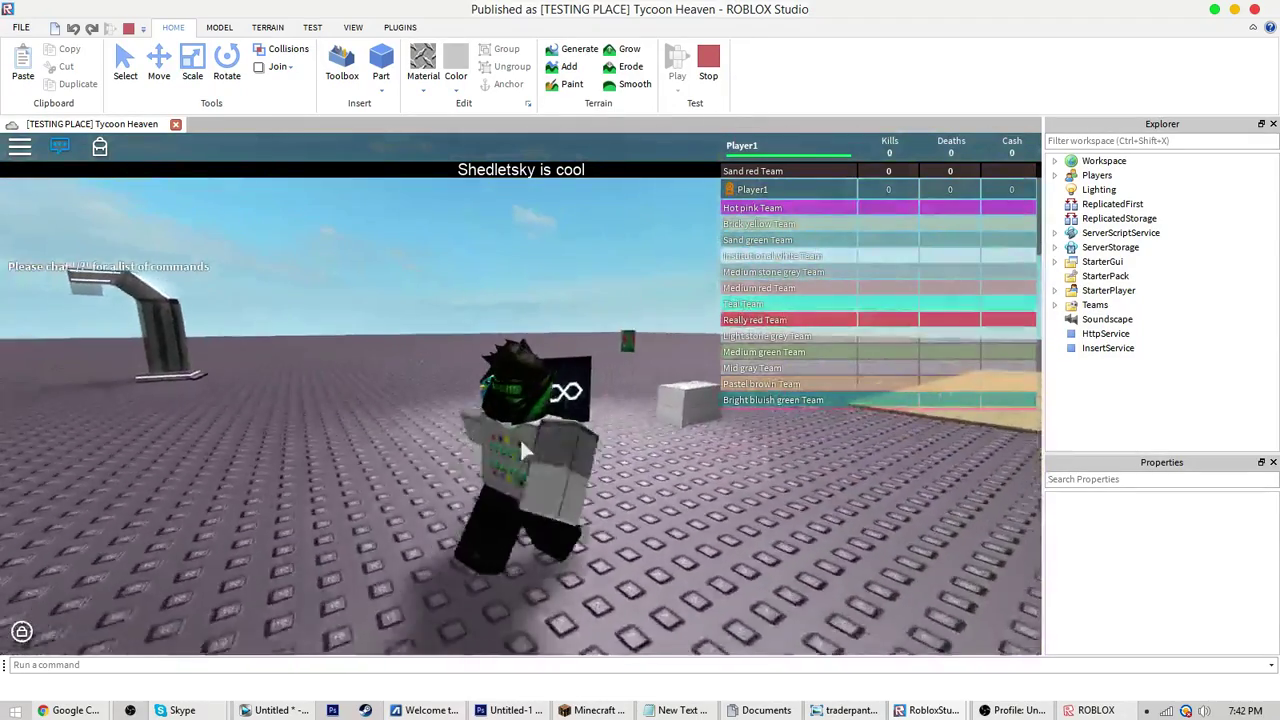
pyautogui.moveTo(519, 437); pyautogui.dragTo(537, 405, button='right')
pyautogui.scroll(-4, 537, 405)
pyautogui.press('space')
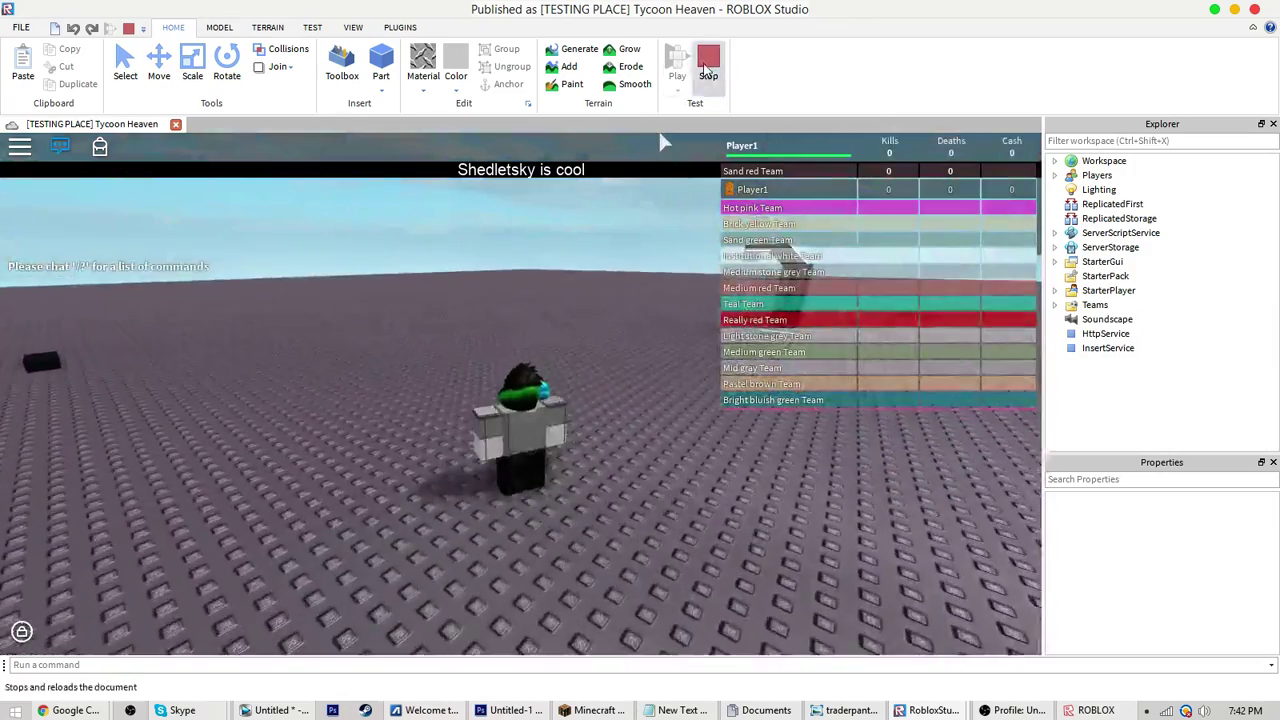
pyautogui.click(708, 62)
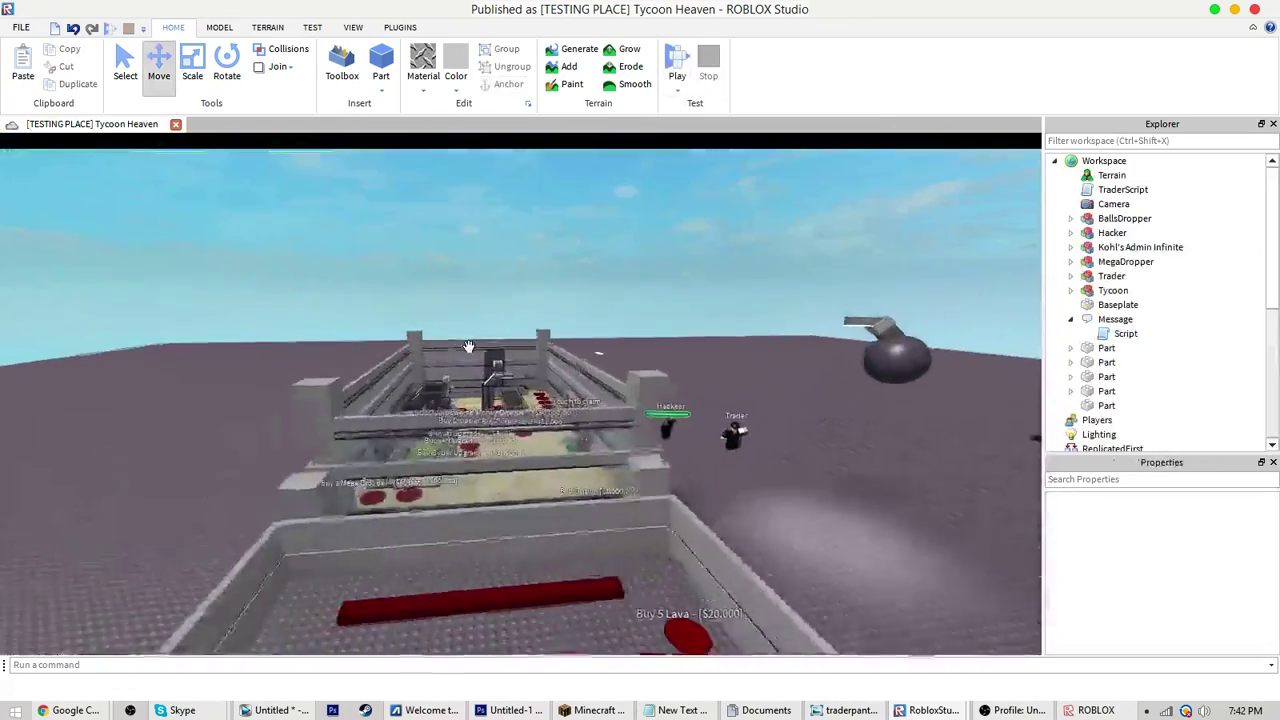
# Add the line workspace.Message = false above the wait in the Message's script
pyautogui.press('a')
pyautogui.moveTo(469, 346); pyautogui.dragTo(541, 415, button='right')
pyautogui.press('w')
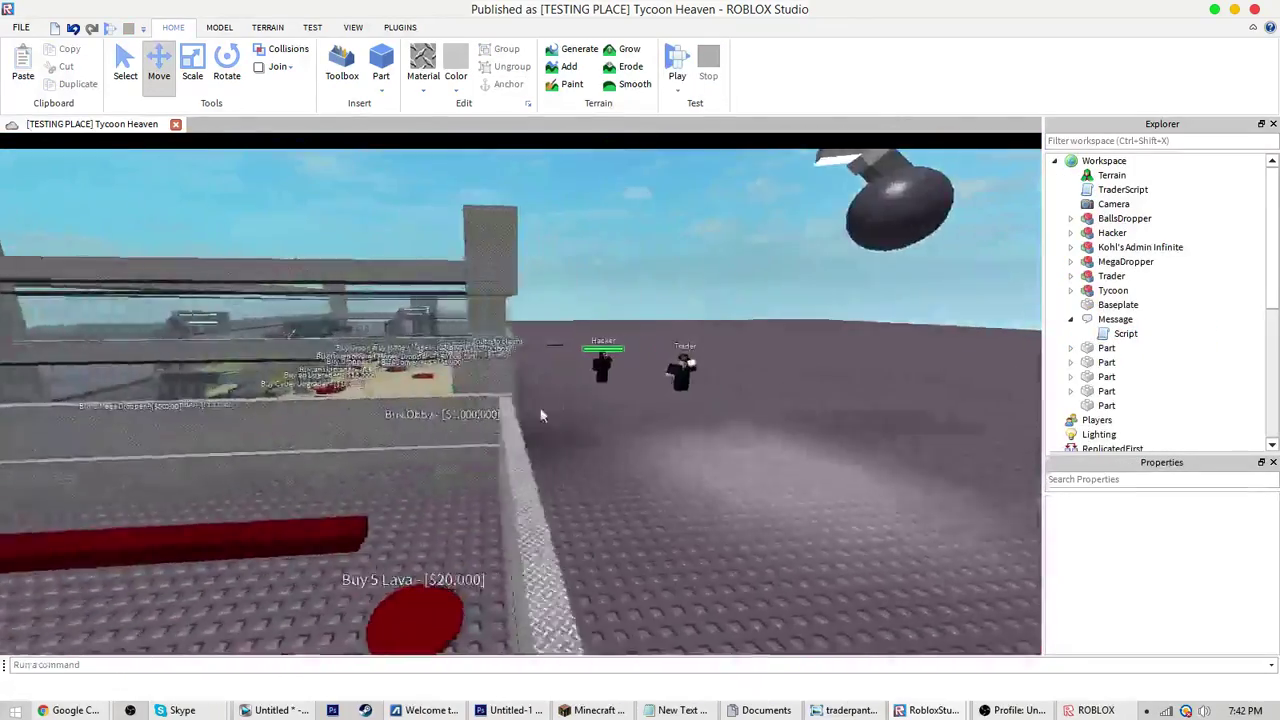
pyautogui.doubleClick(1125, 333)
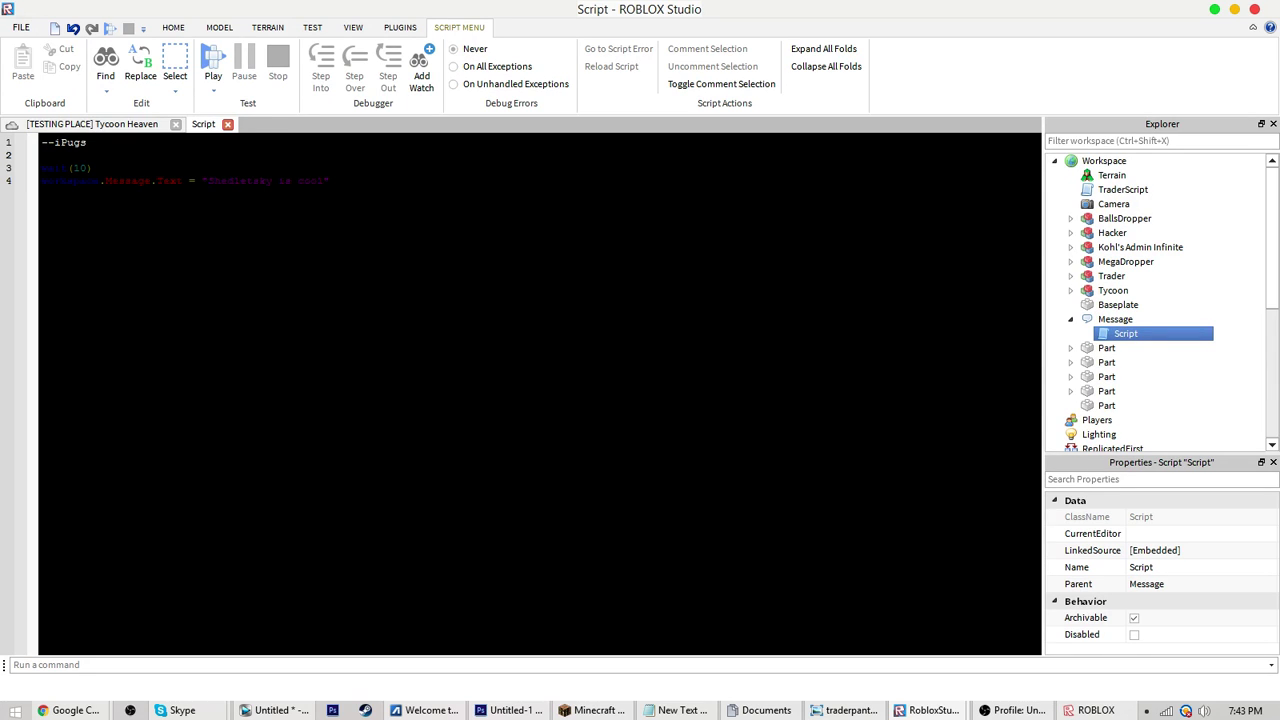
pyautogui.write('work')
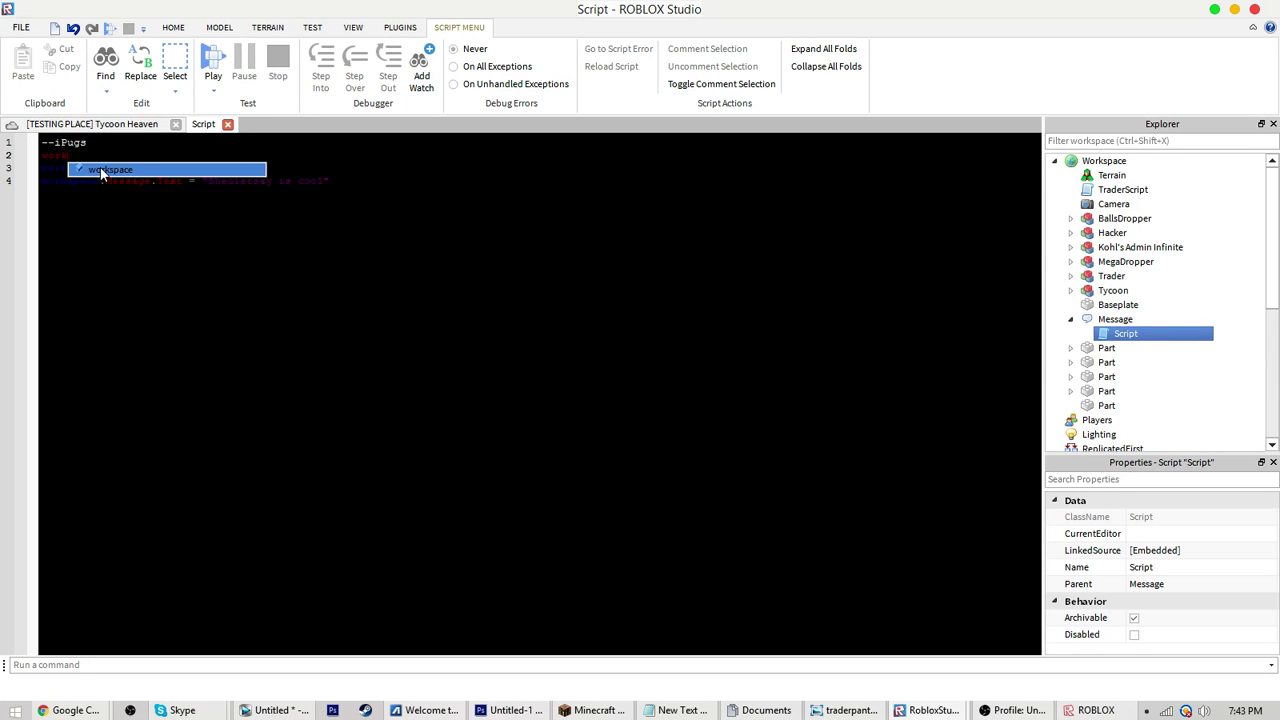
pyautogui.write('space.Message')
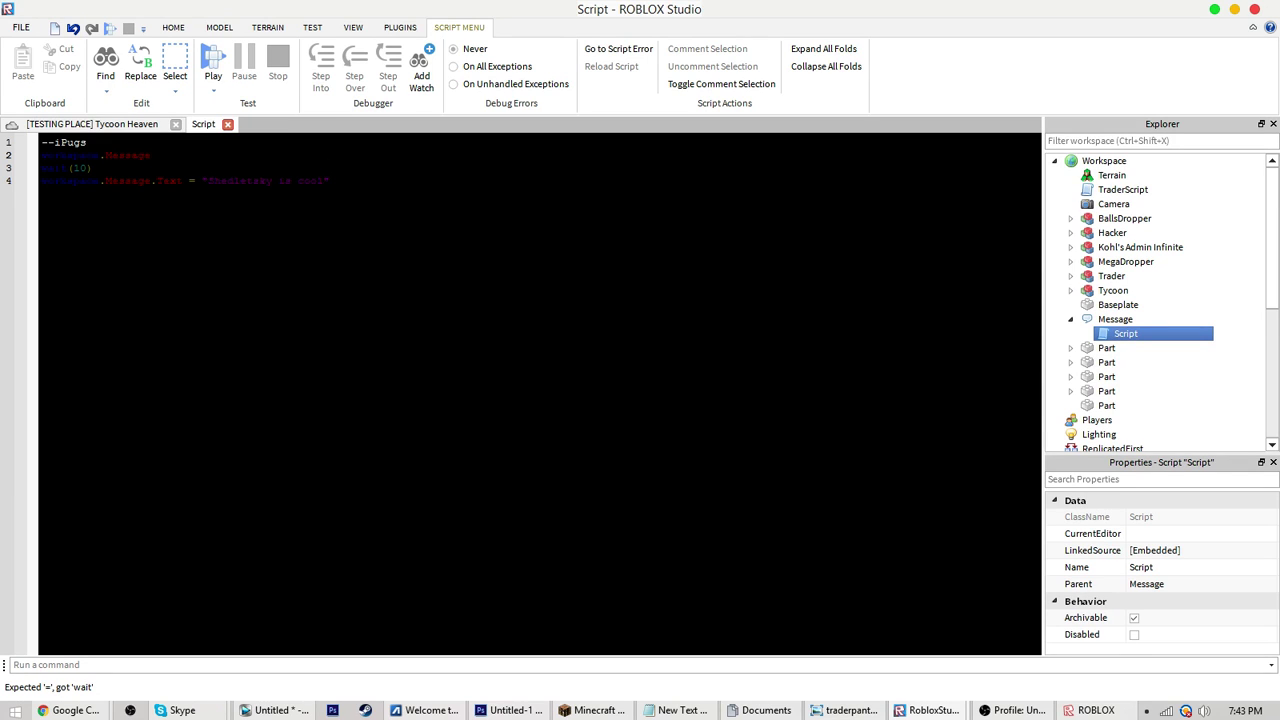
pyautogui.write(' = false ')
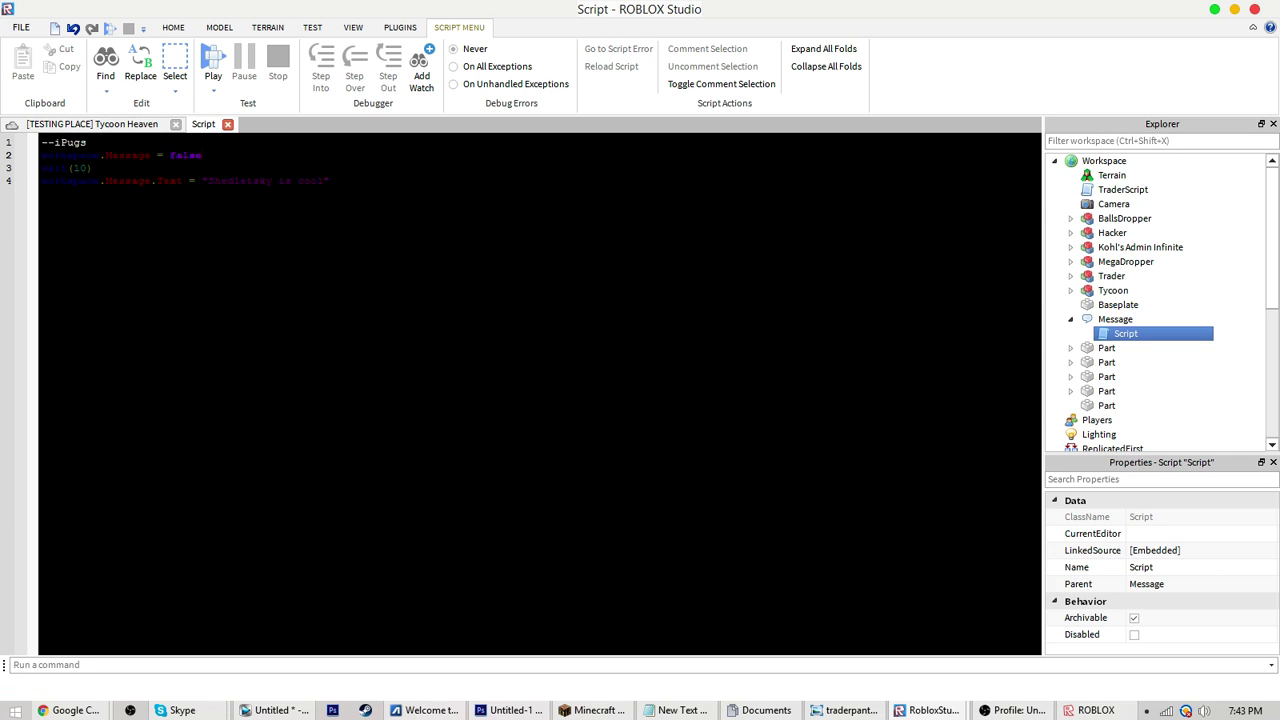
# Add a line between wait(10) and the text assignment that sets the workspace Message to true
pyautogui.write('wait(10) works')
pyautogui.write('pa')
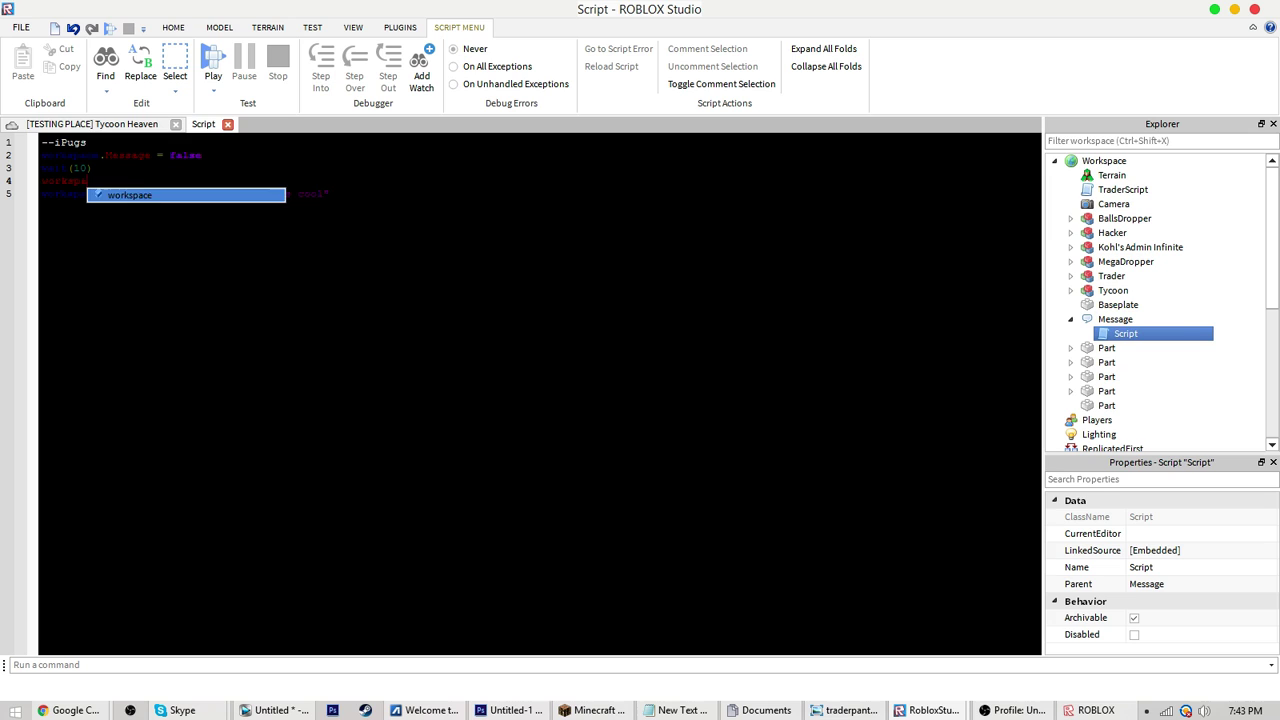
pyautogui.write('ce.Messgae')
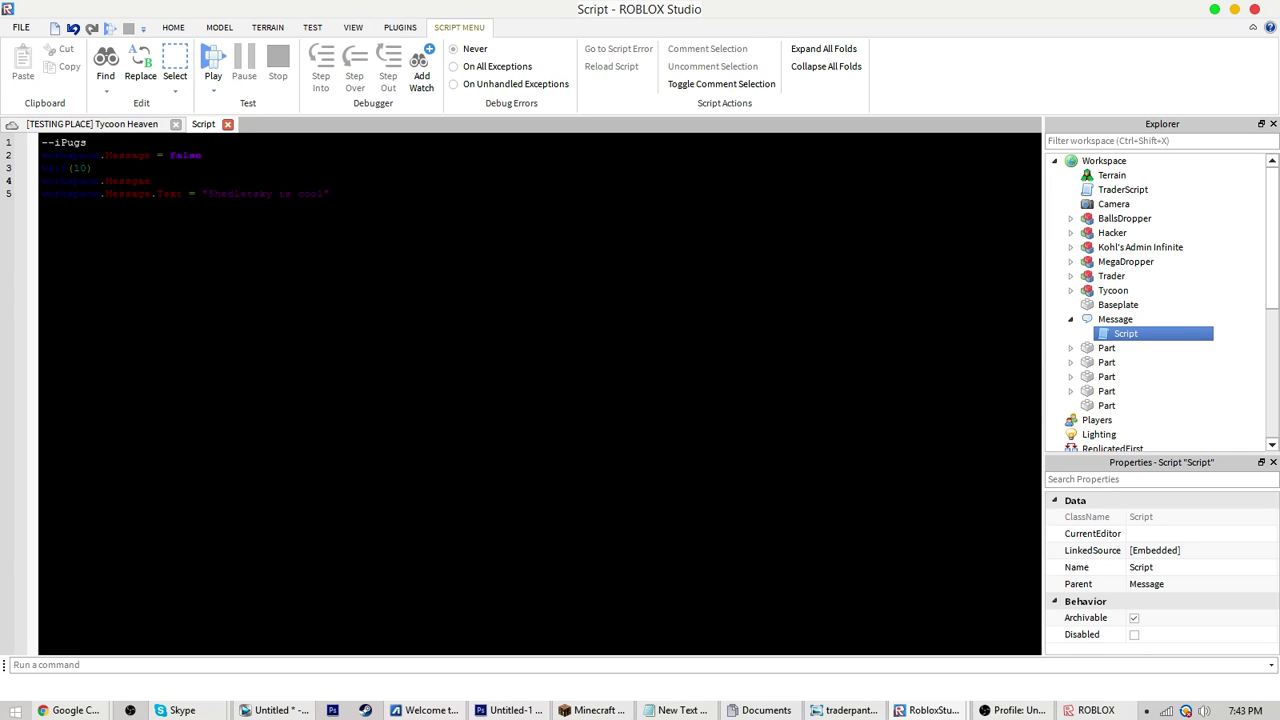
pyautogui.write(' = true')
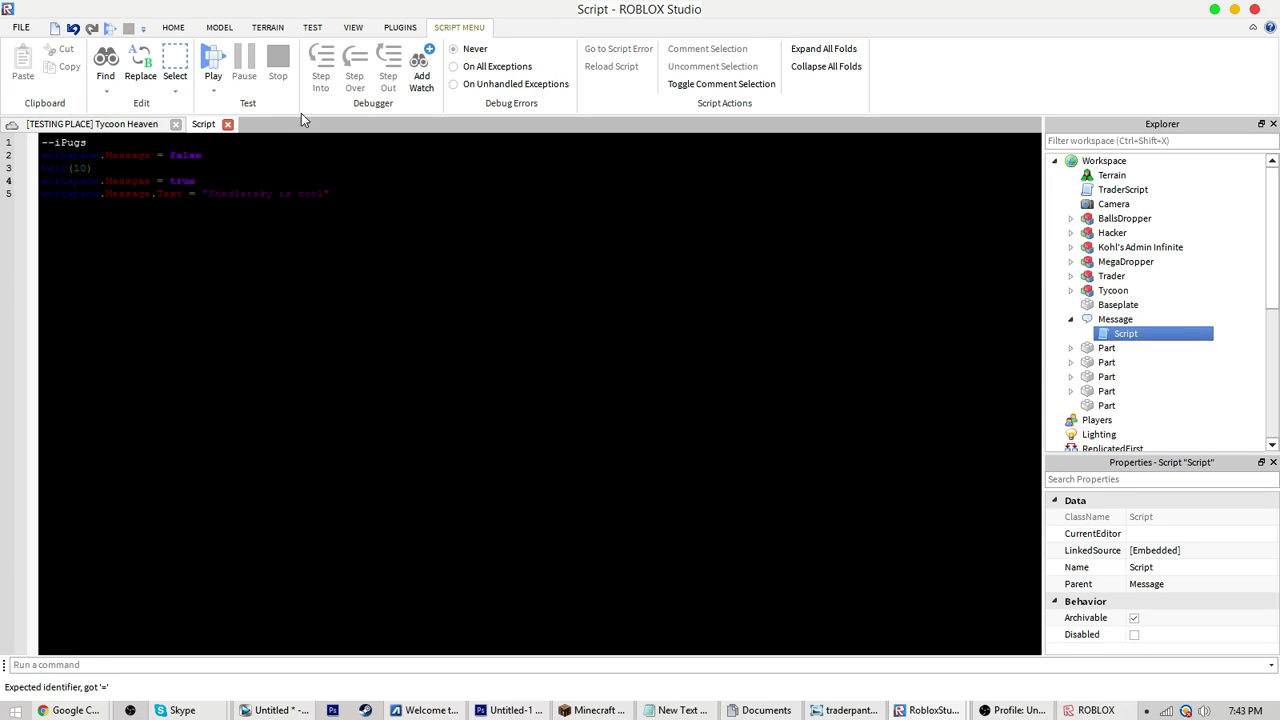
# Close the script, playtest the place while viewing the character and hint bar from several angles and distances, and stop the test
pyautogui.click(228, 124)
pyautogui.click(672, 62)
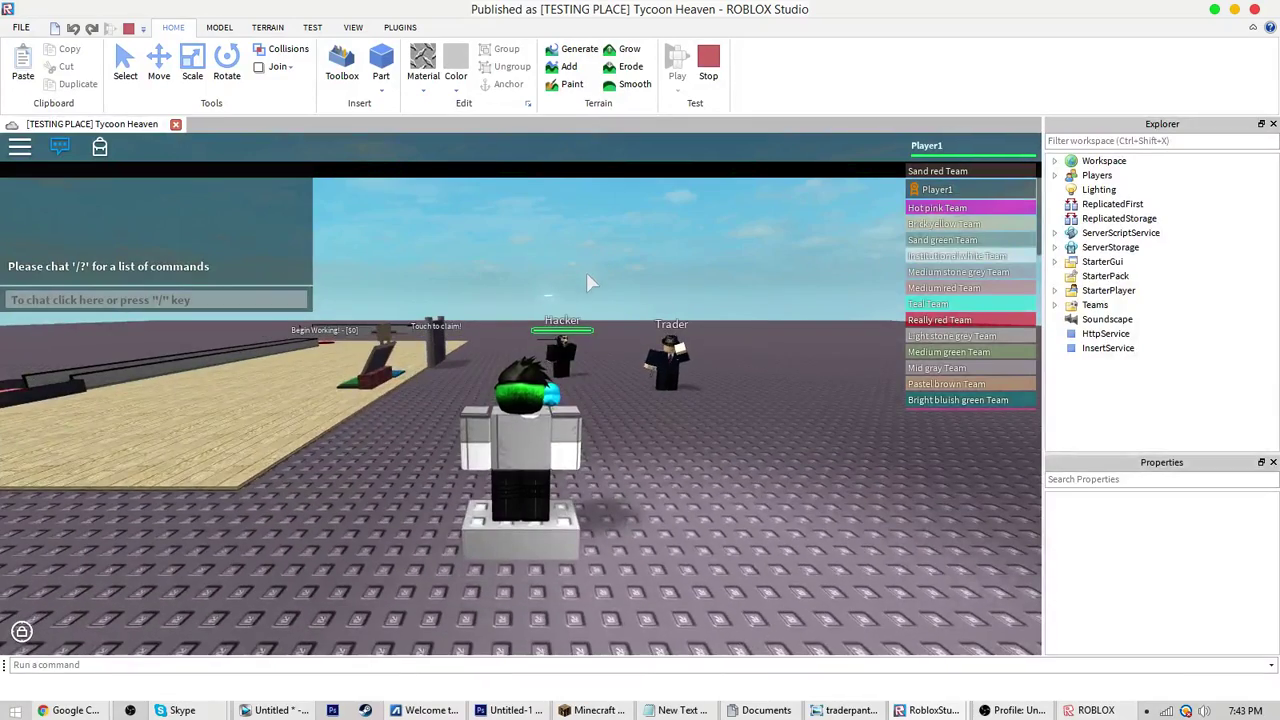
pyautogui.moveTo(585, 384); pyautogui.dragTo(583, 383, button='right')
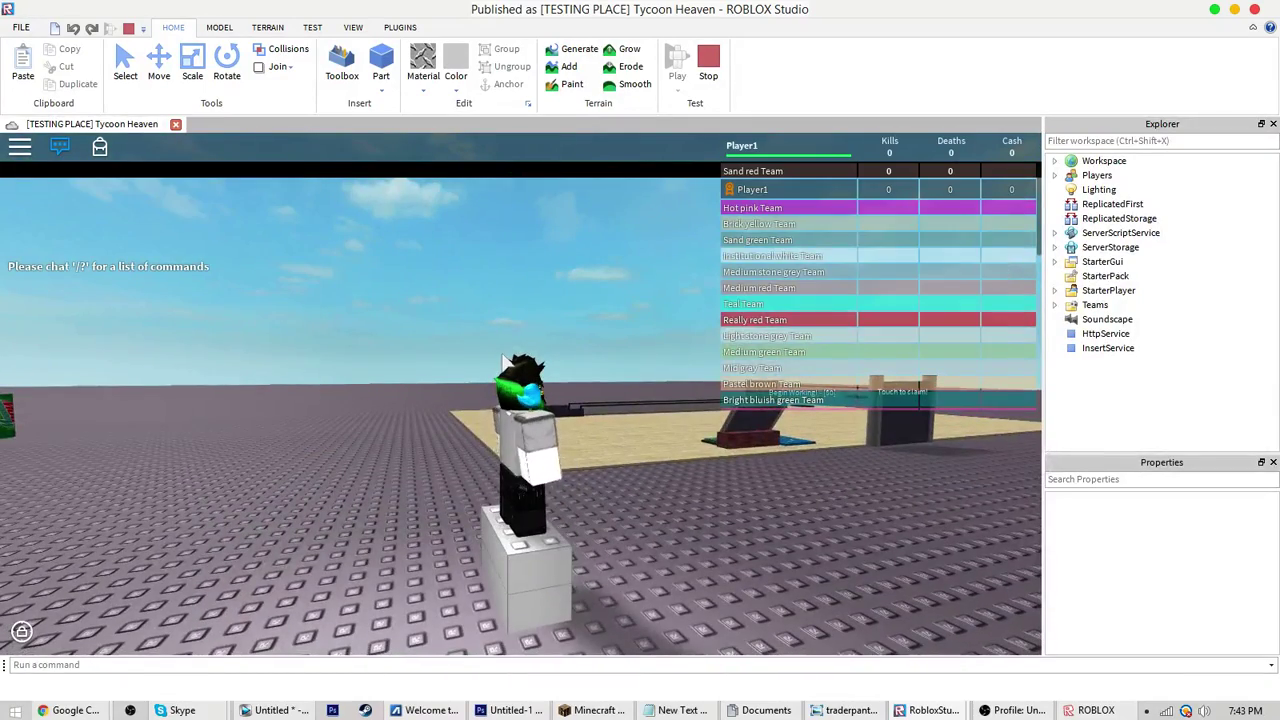
pyautogui.moveTo(604, 356); pyautogui.dragTo(599, 355, button='right')
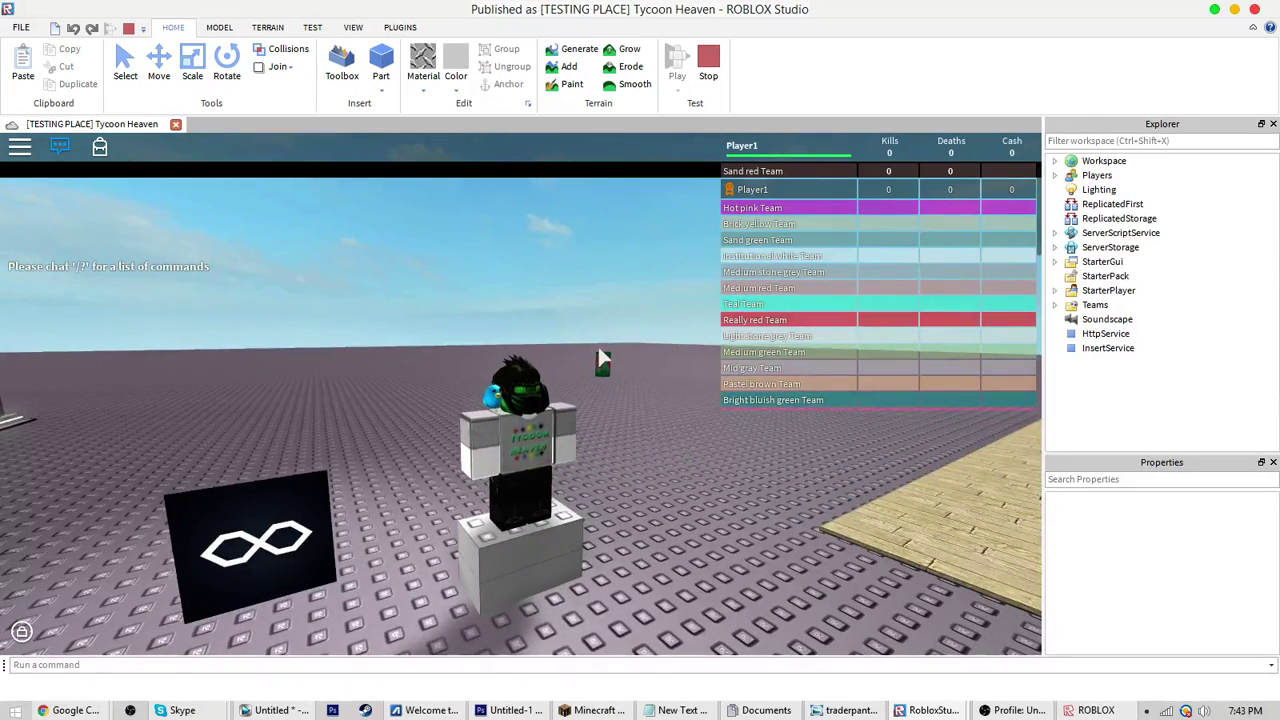
pyautogui.scroll(-5, 600, 354)
pyautogui.scroll(-5, 603, 361)
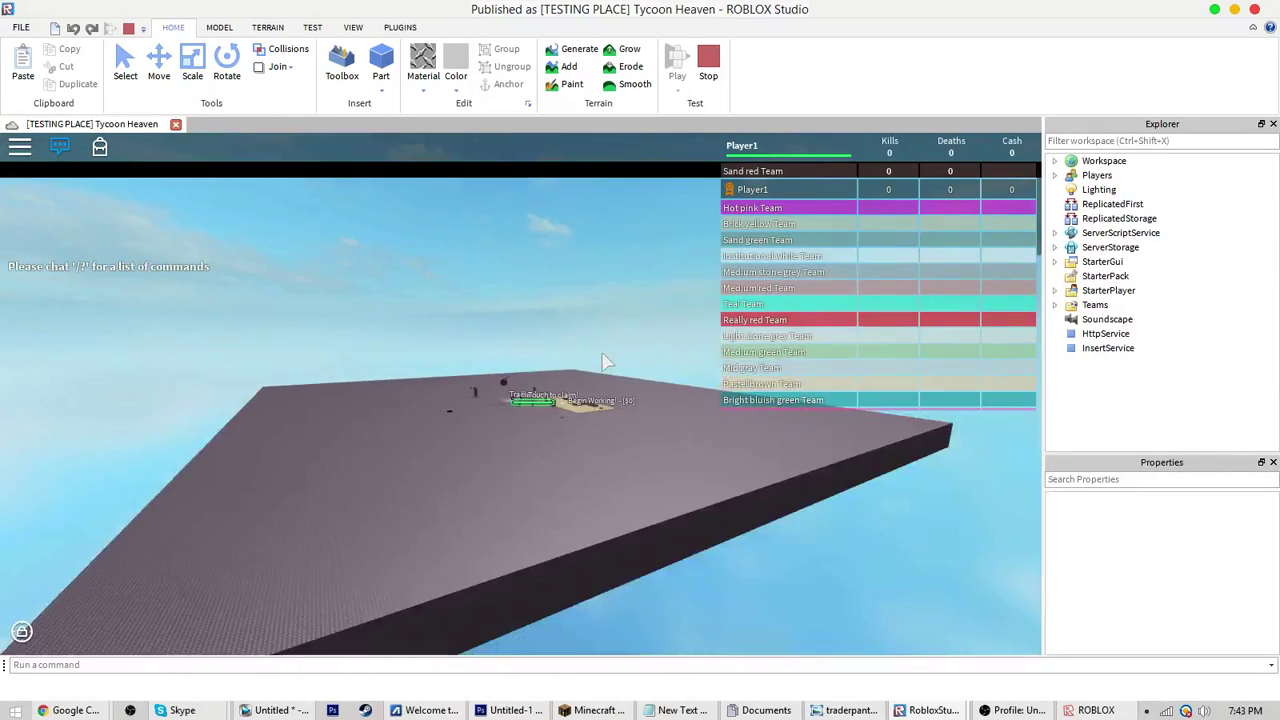
pyautogui.scroll(8, 605, 370)
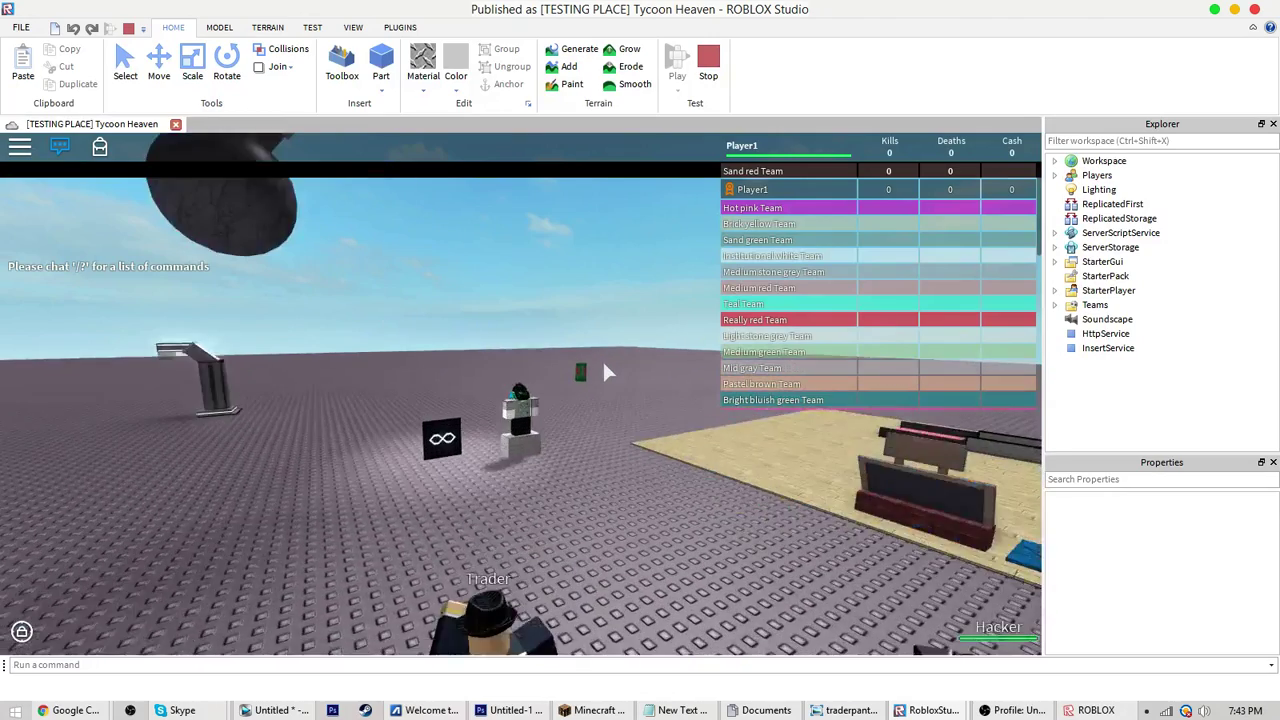
pyautogui.scroll(5, 606, 372)
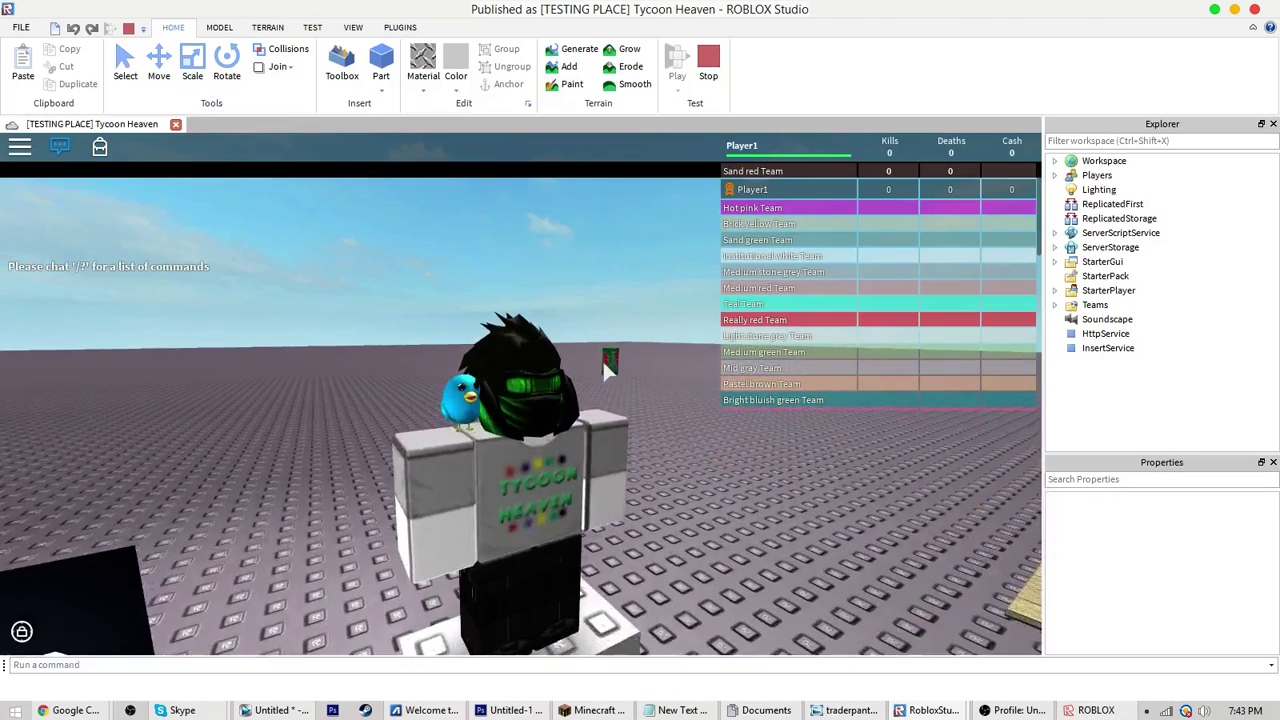
pyautogui.click(708, 65)
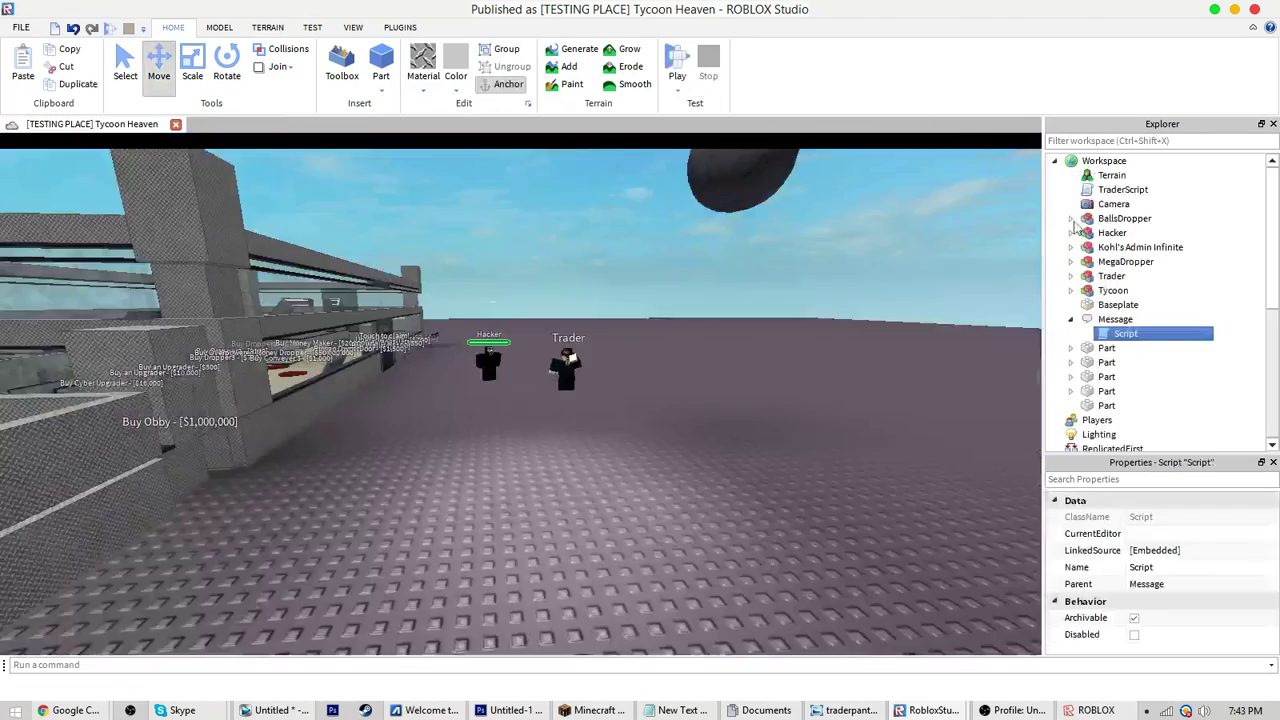
# Delete the two lines that set the workspace Message to false and true from the Message's script, and close it
pyautogui.doubleClick(1125, 334)
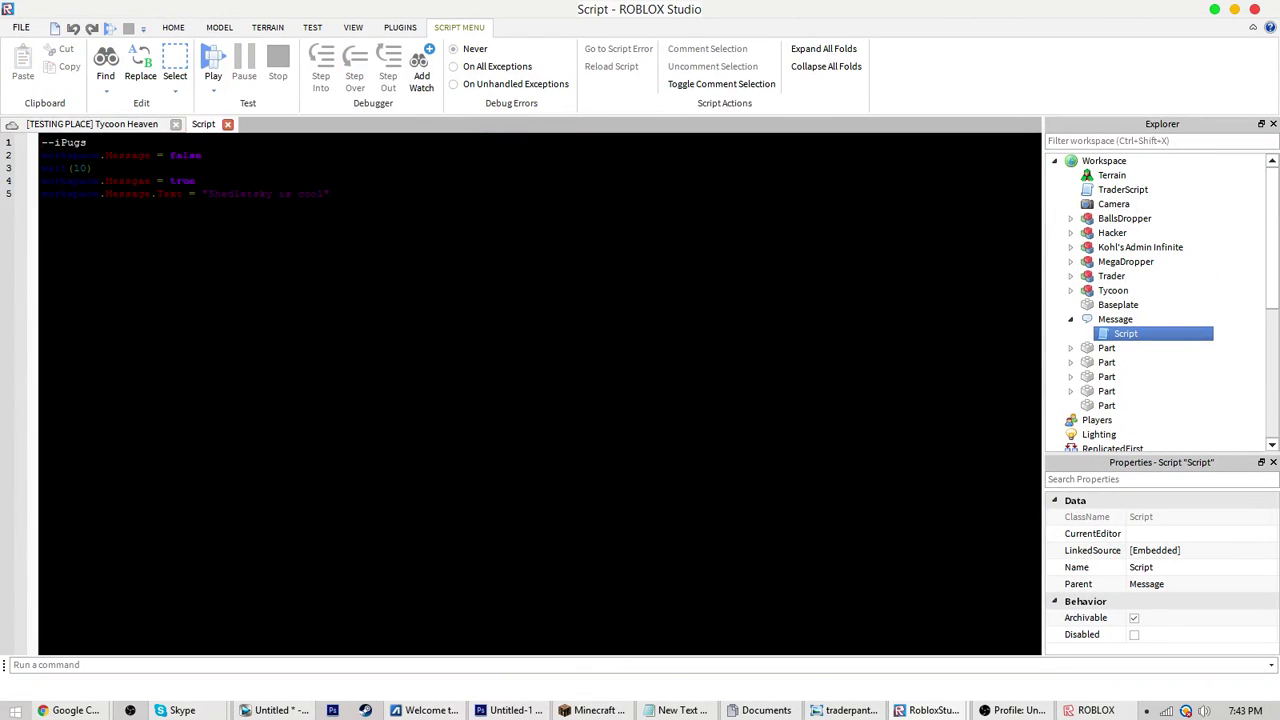
pyautogui.moveTo(92, 168); pyautogui.dragTo(55, 156)
pyautogui.moveTo(210, 156); pyautogui.dragTo(52, 157)
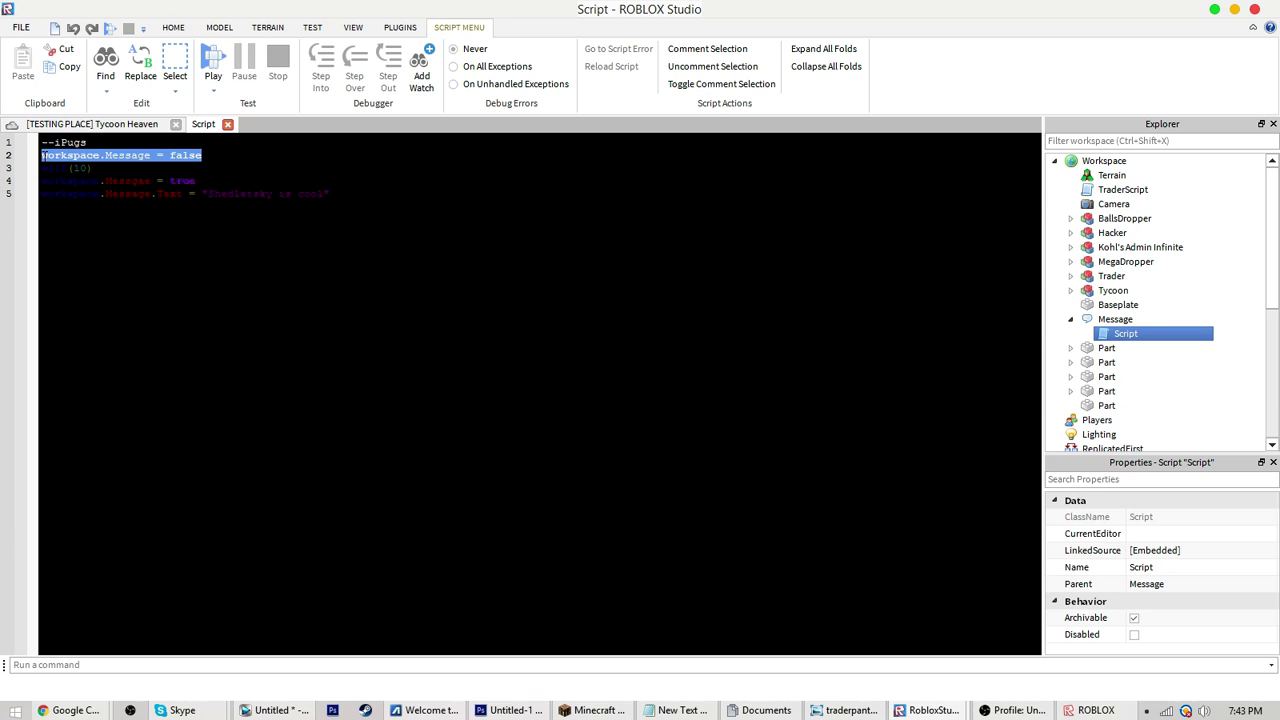
pyautogui.press('BackSpace')
pyautogui.moveTo(196, 181); pyautogui.dragTo(42, 181)
pyautogui.press('BackSpace')
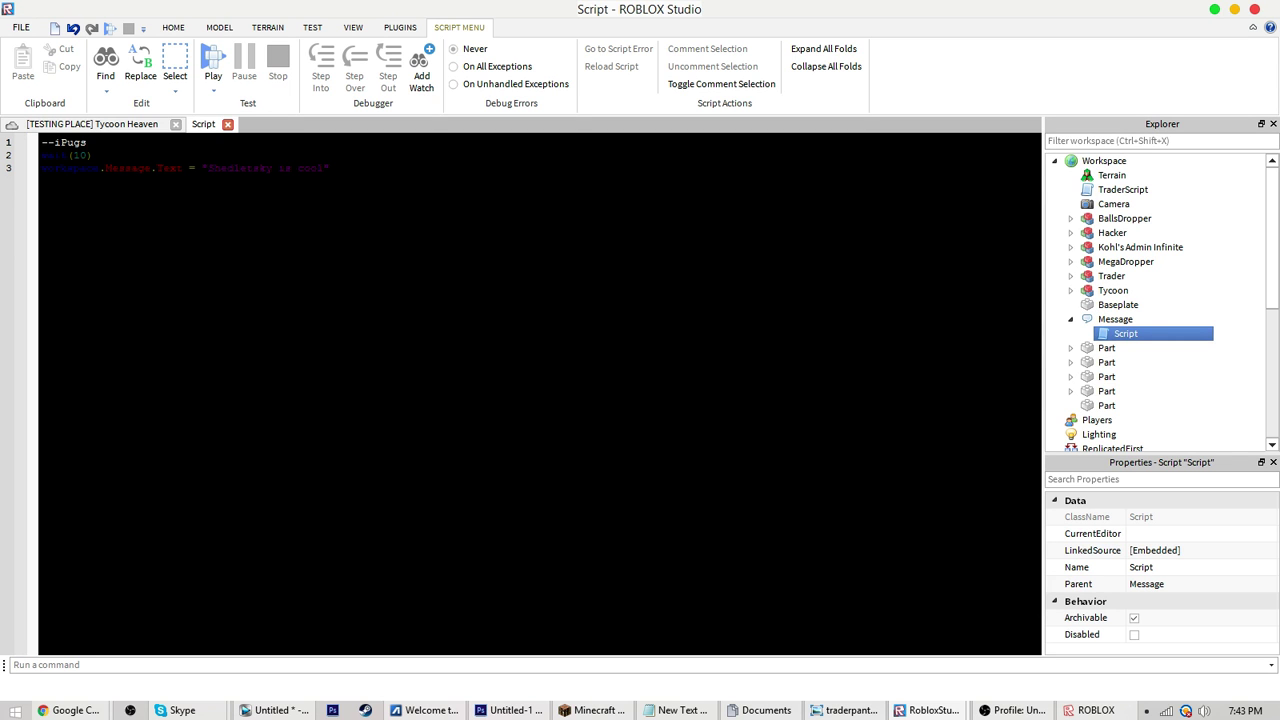
pyautogui.click(228, 125)
pyautogui.moveTo(471, 339); pyautogui.dragTo(471, 339, button='right')
pyautogui.scroll(-5, 471, 339)
pyautogui.scroll(5, 471, 339)
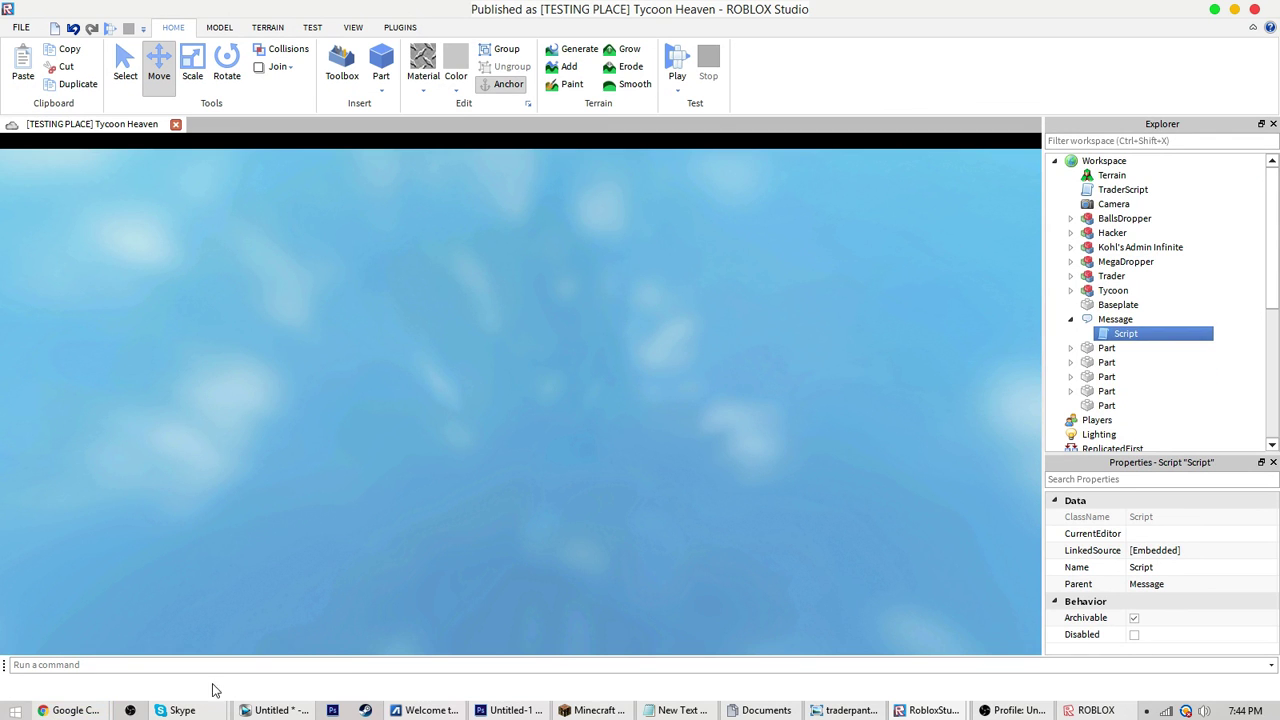
pyautogui.click(300, 706)
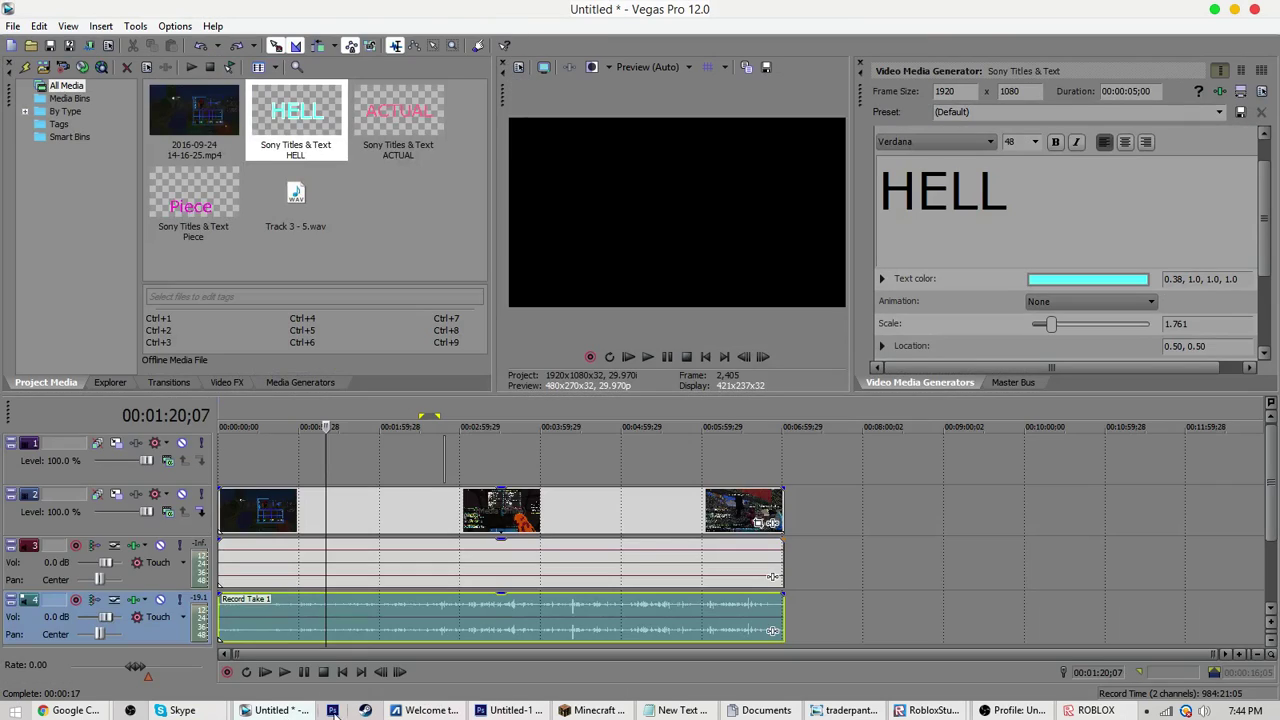
pyautogui.click(285, 711)
pyautogui.click(285, 711)
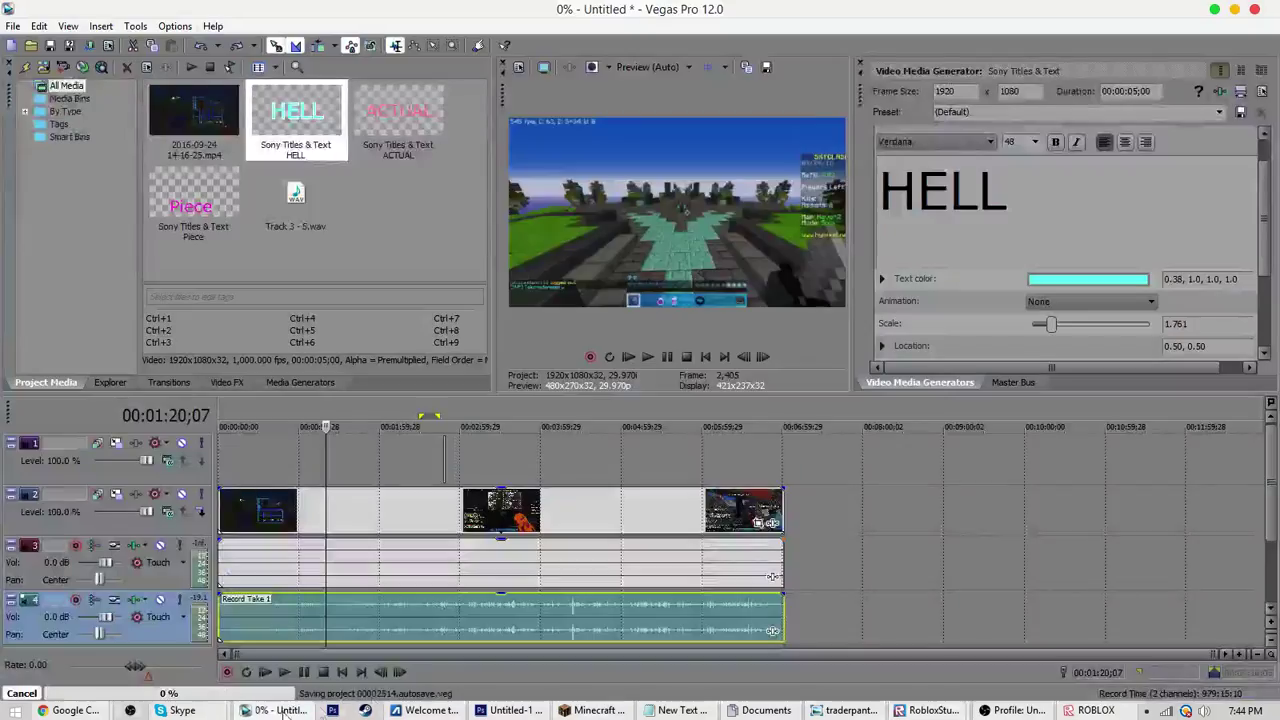
pyautogui.click(288, 711)
pyautogui.scroll(-5, 495, 346)
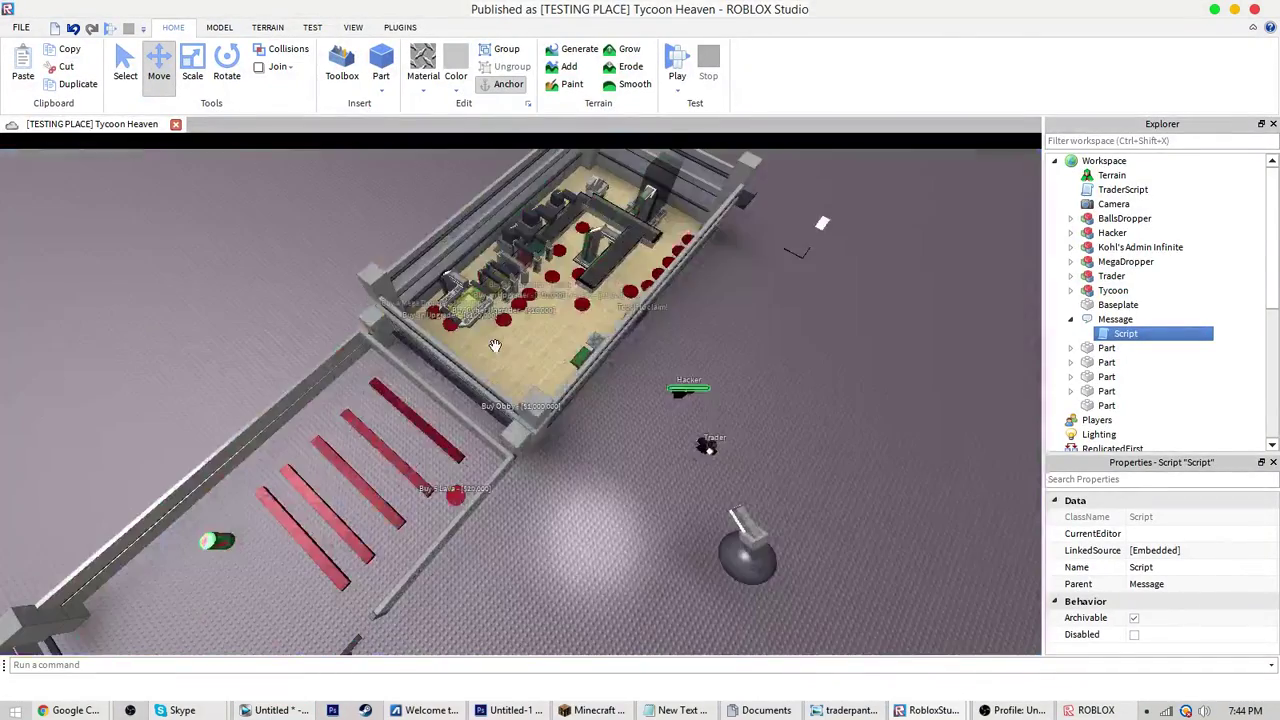
pyautogui.scroll(4, 495, 346)
pyautogui.moveTo(503, 346); pyautogui.dragTo(529, 340, button='right')
pyautogui.press('s')
pyautogui.moveTo(677, 384); pyautogui.dragTo(678, 385, button='right')
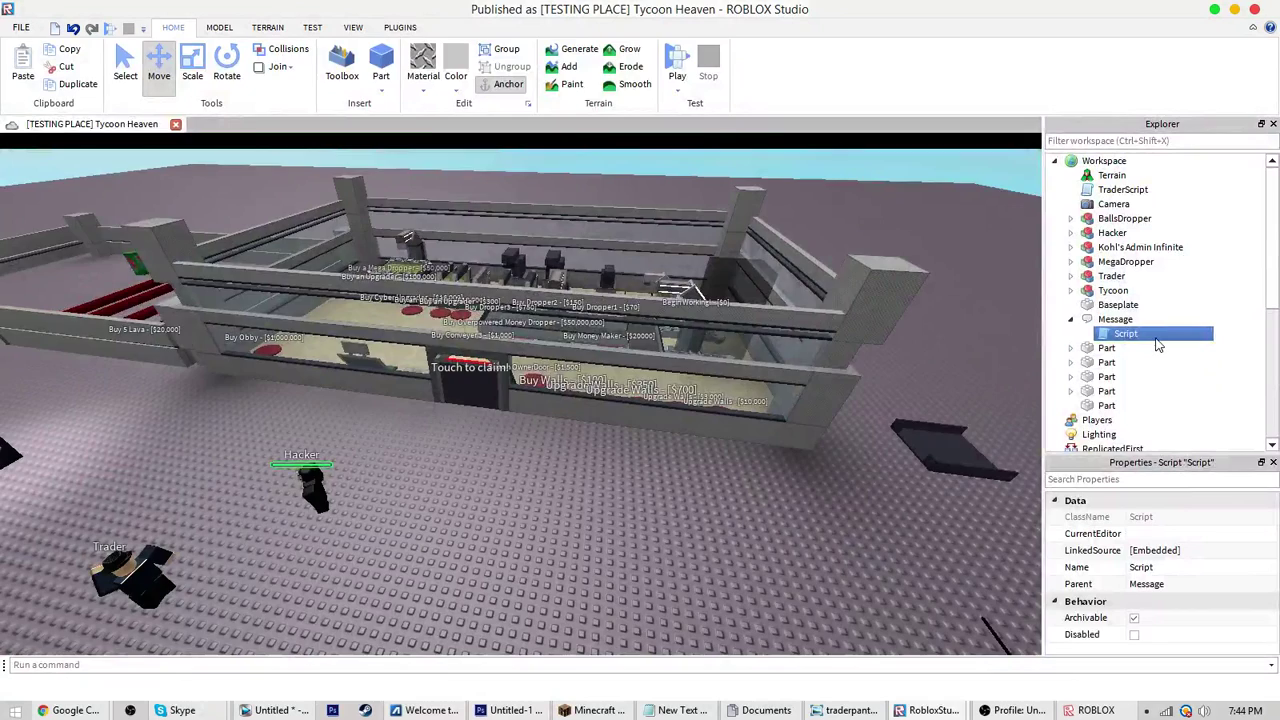
# Append wait(5) and workspace.Message.Text = "Testing" to the end of the Message's script, and close it
pyautogui.doubleClick(1155, 342)
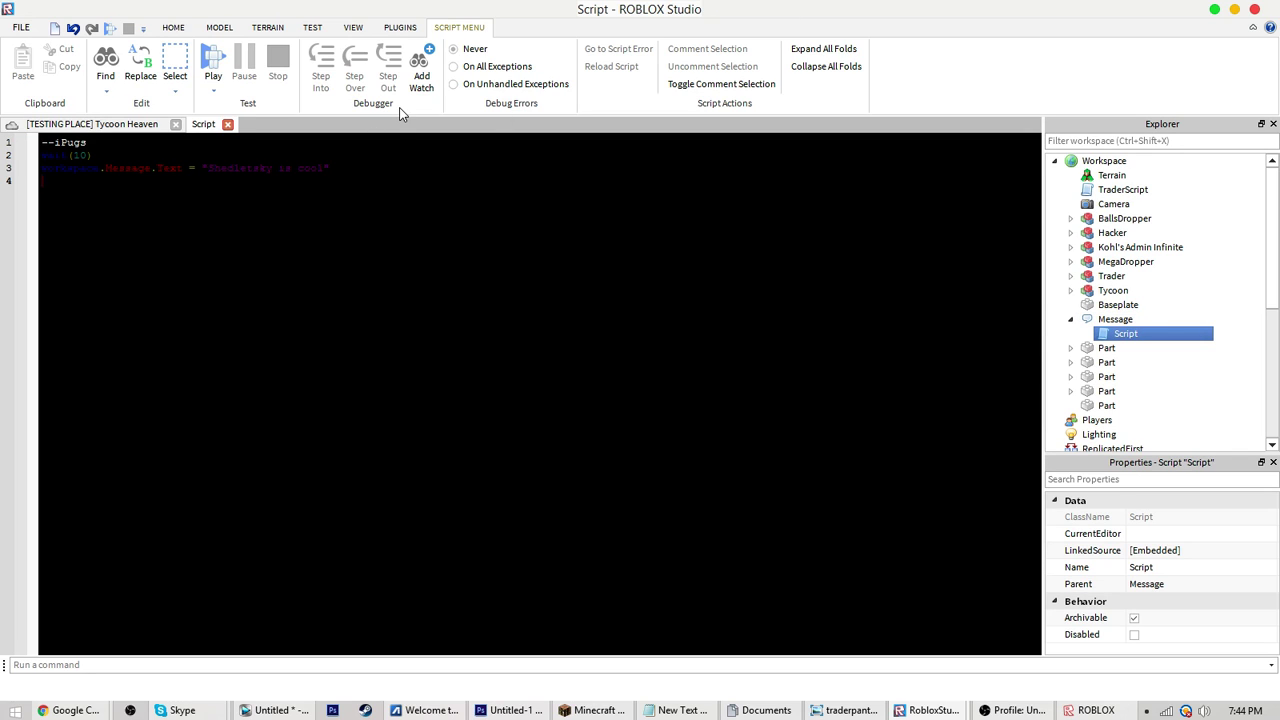
pyautogui.write('wait(5)')
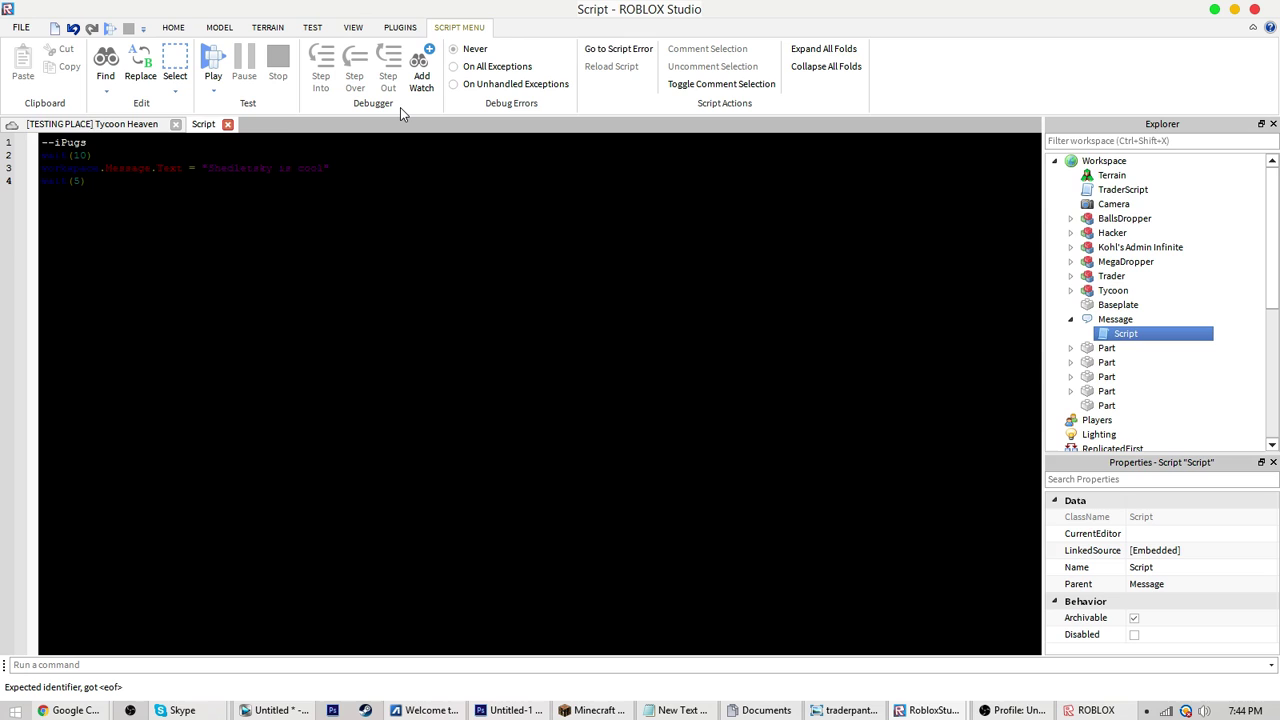
pyautogui.press('Return')
pyautogui.write('Workspace')
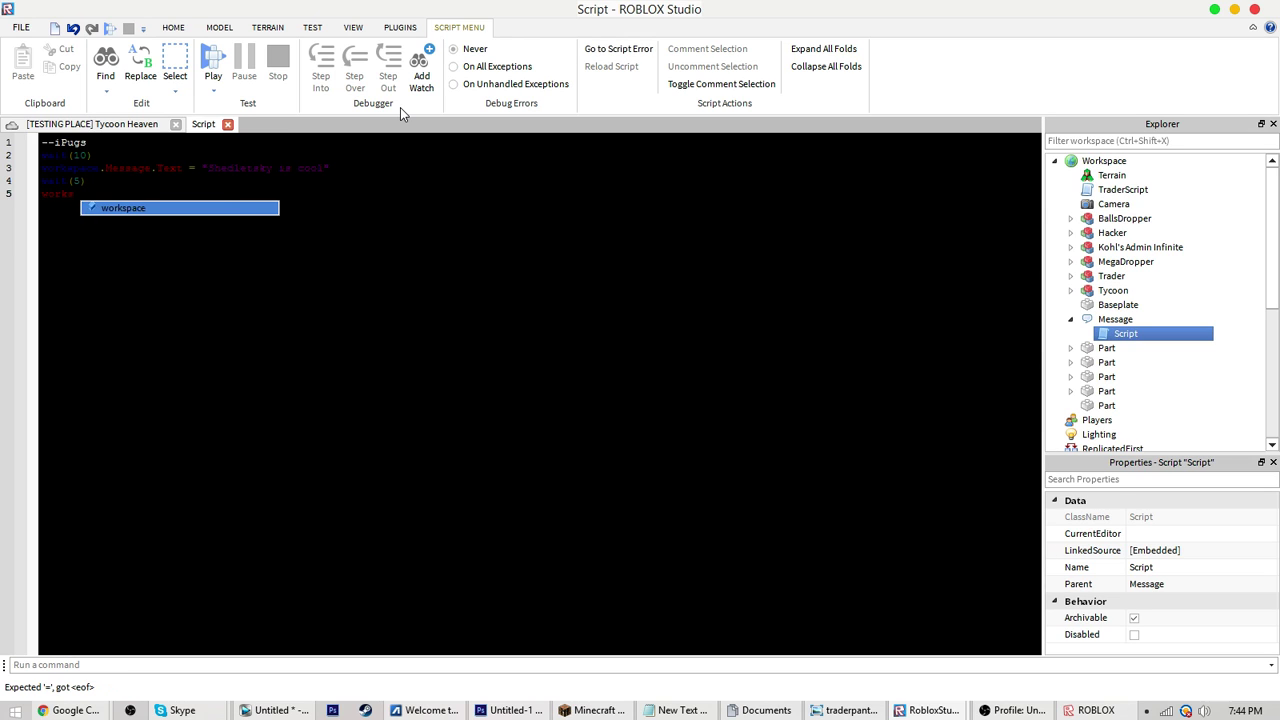
pyautogui.write('.Me')
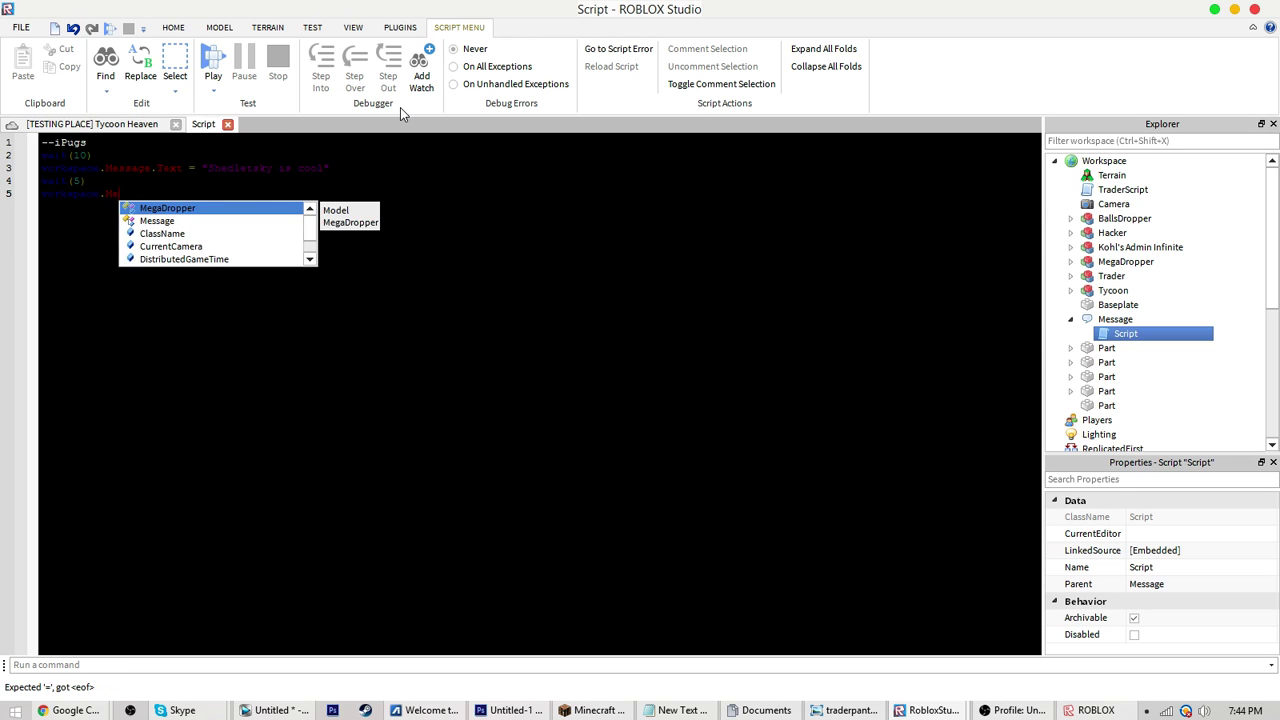
pyautogui.write('ssage.Text')
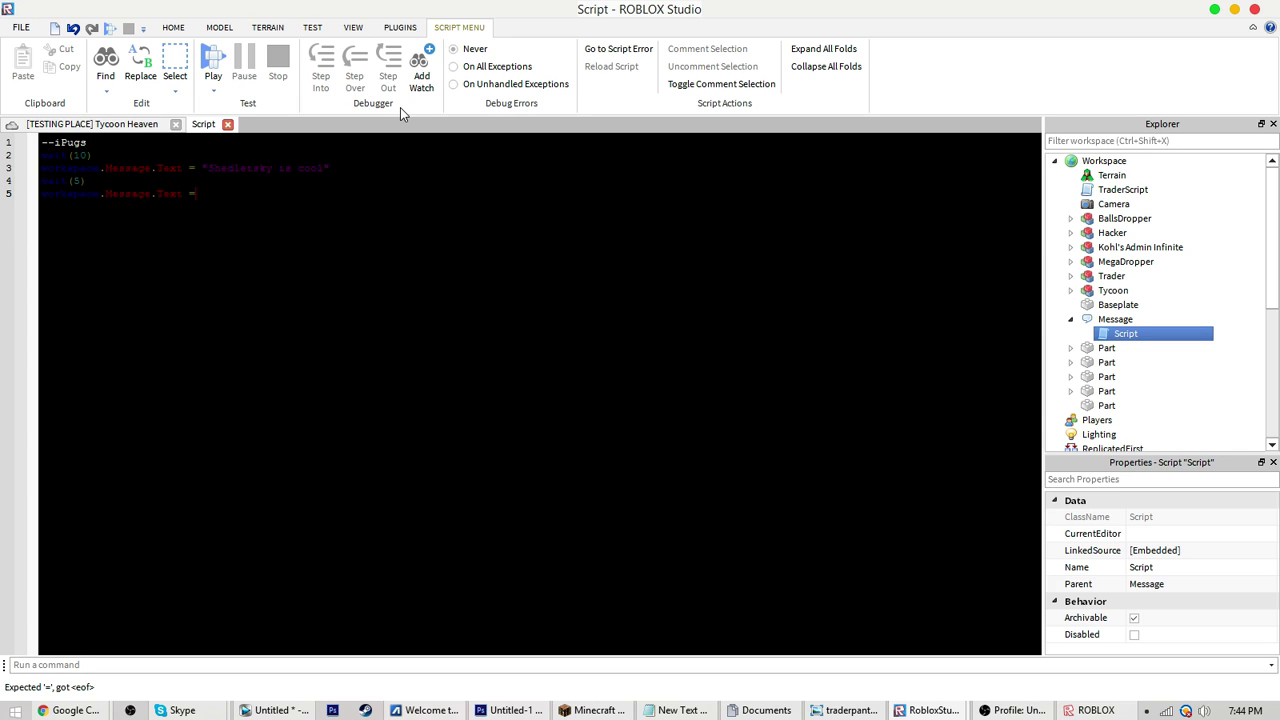
pyautogui.write(' = "Testing"')
pyautogui.click(228, 124)
# Playtest the place, running and jumping with the character until both hint texts have had time to appear, and stop the test
pyautogui.click(677, 66)
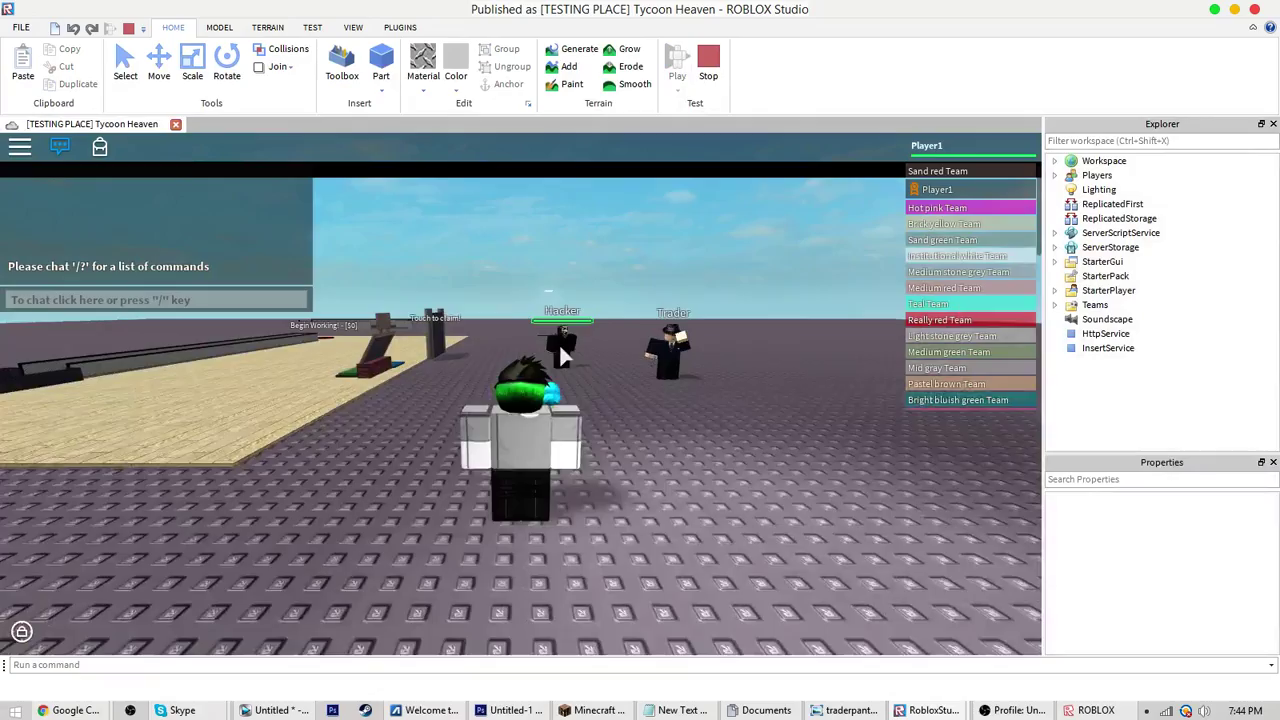
pyautogui.moveTo(457, 472); pyautogui.dragTo(457, 473, button='right')
pyautogui.press('w')
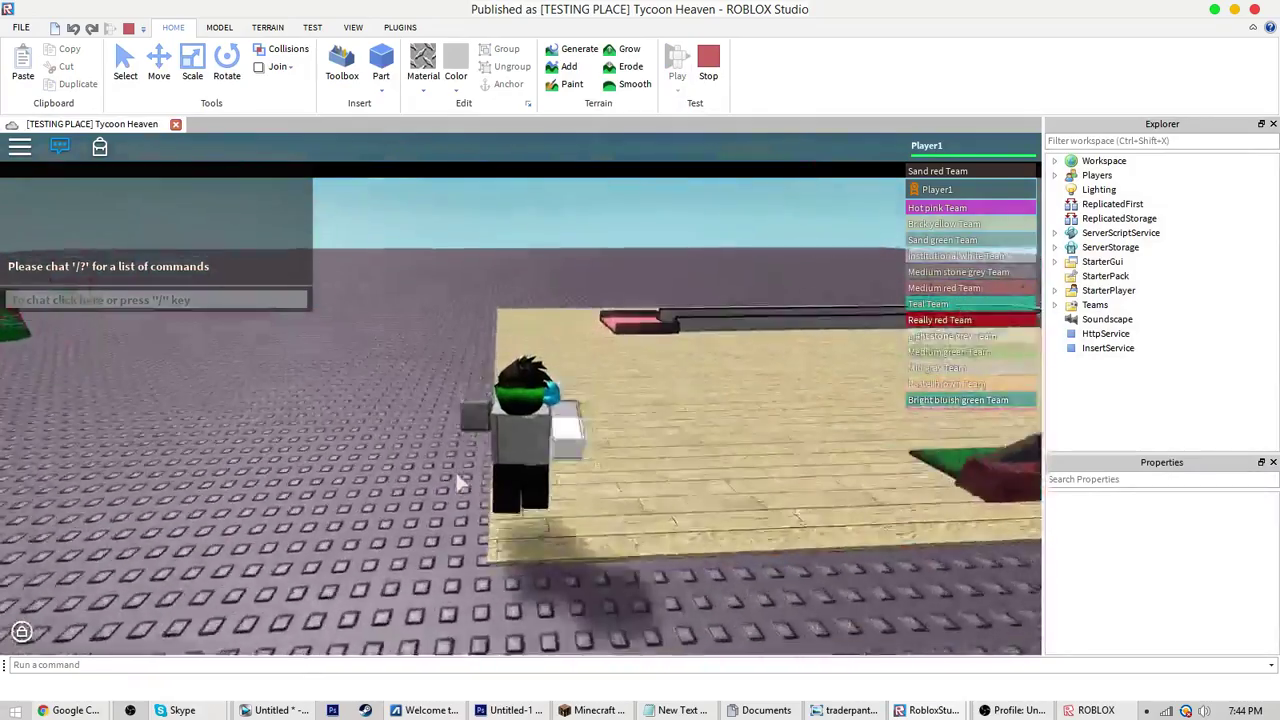
pyautogui.press('space')
pyautogui.press('Tab')
pyautogui.press('w')
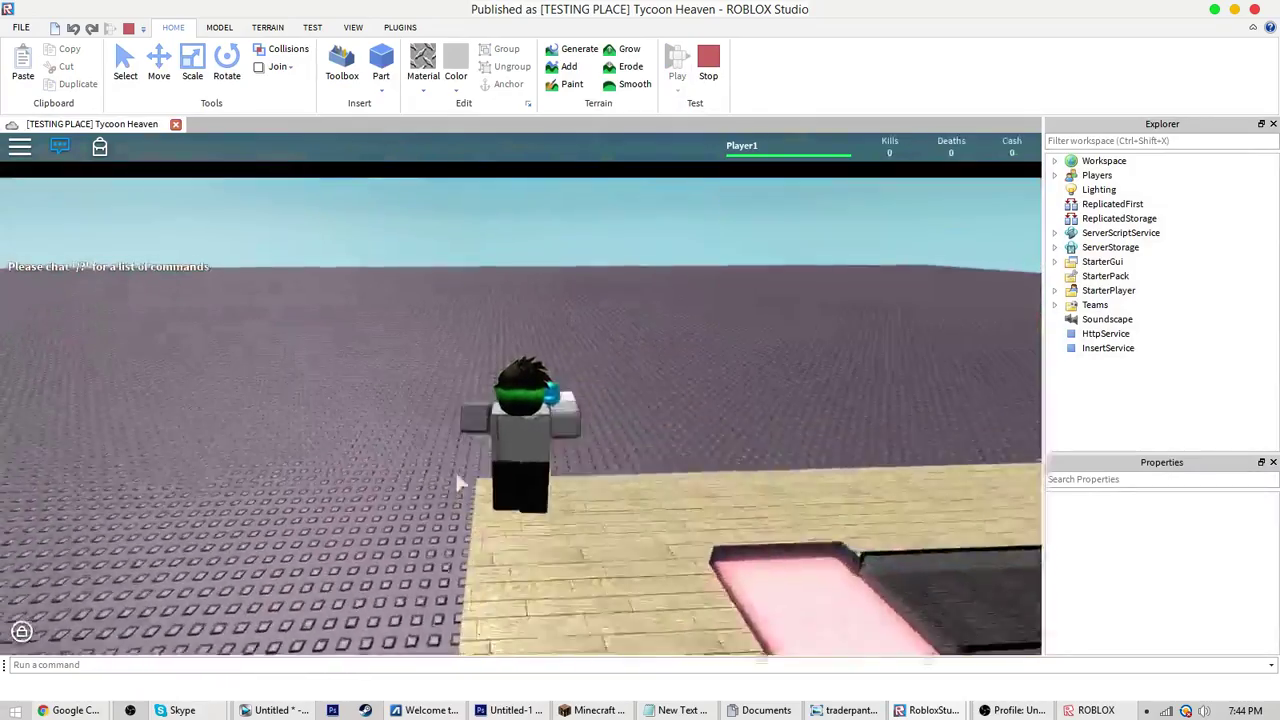
pyautogui.moveTo(457, 482); pyautogui.dragTo(457, 482, button='right')
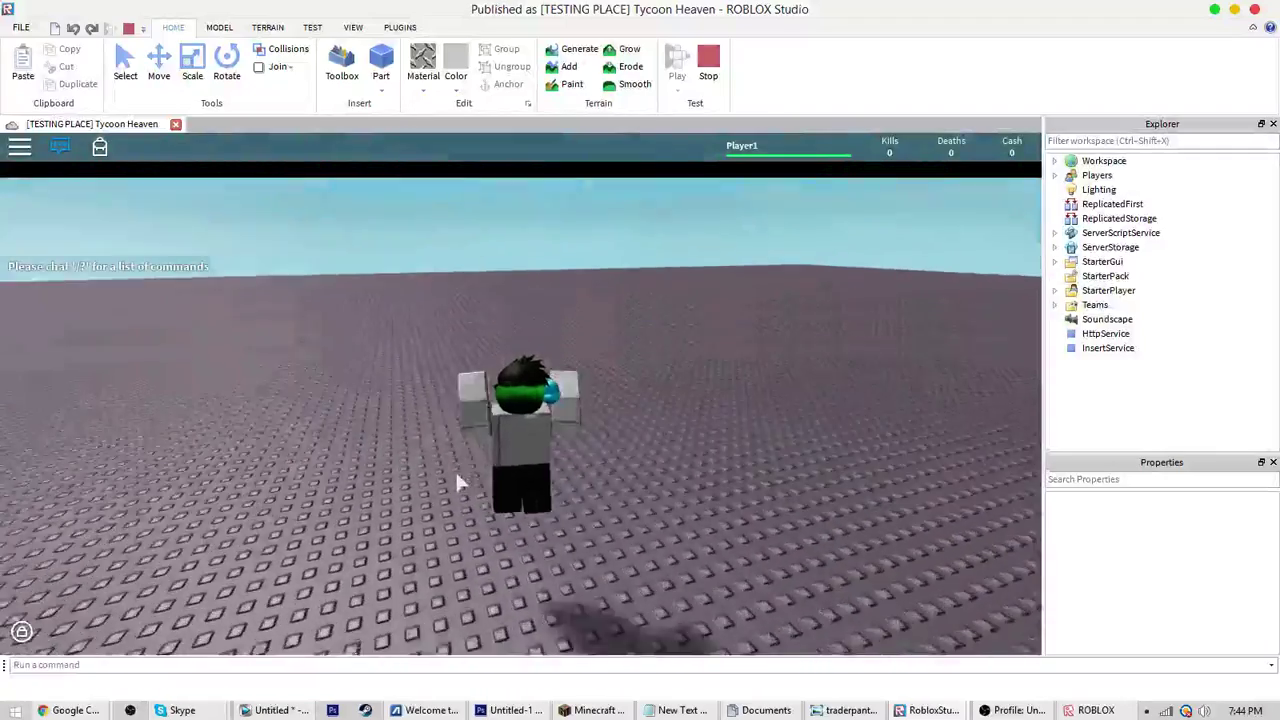
pyautogui.scroll(-12, 457, 482)
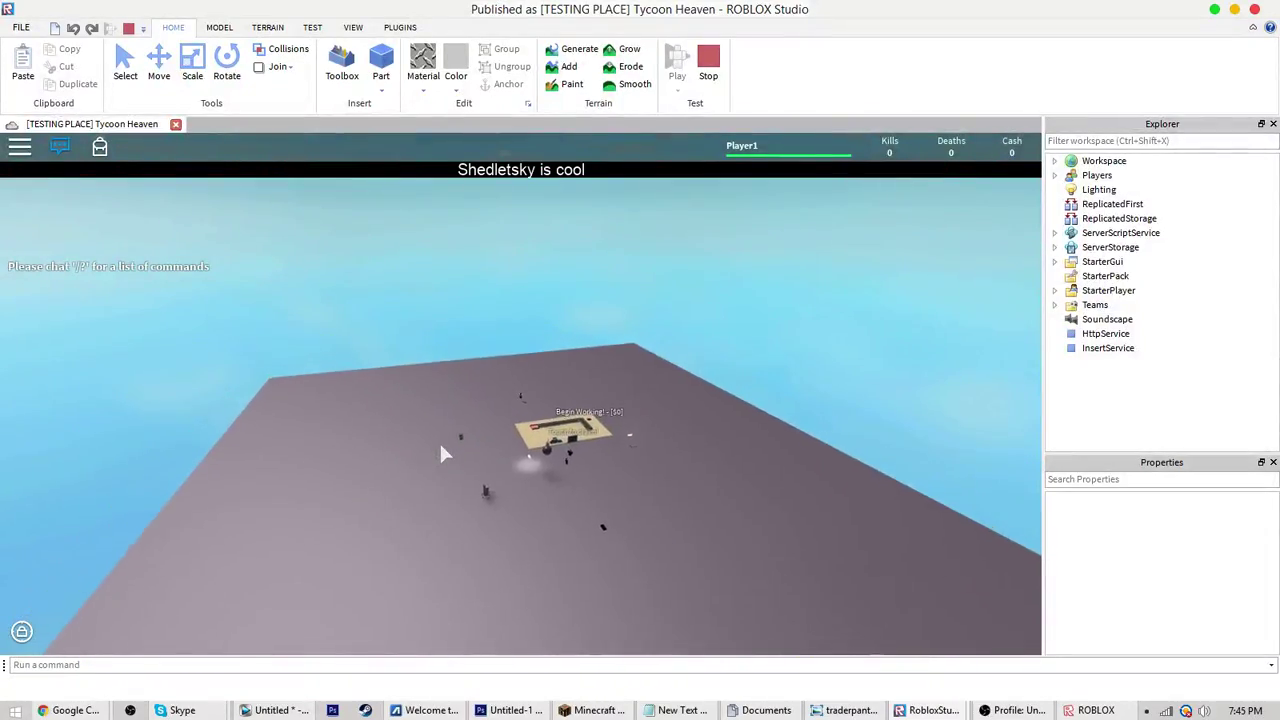
pyautogui.scroll(10, 445, 452)
pyautogui.press('space')
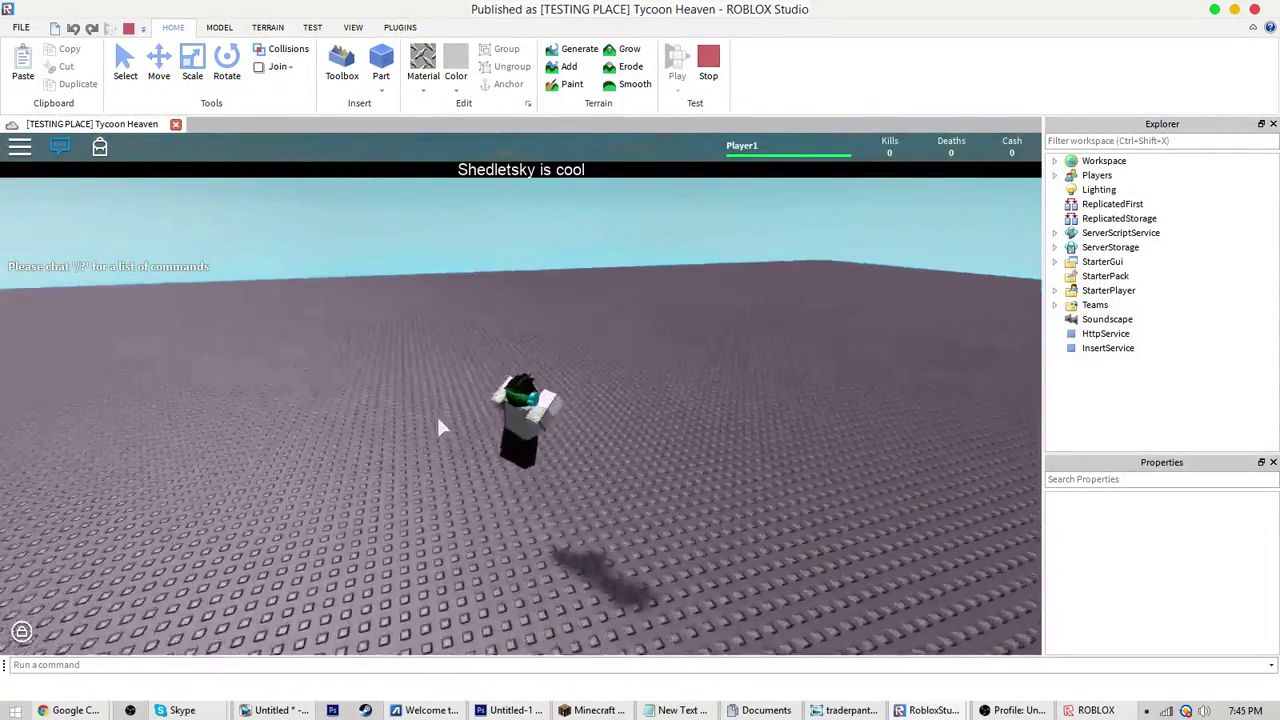
pyautogui.scroll(3, 438, 417)
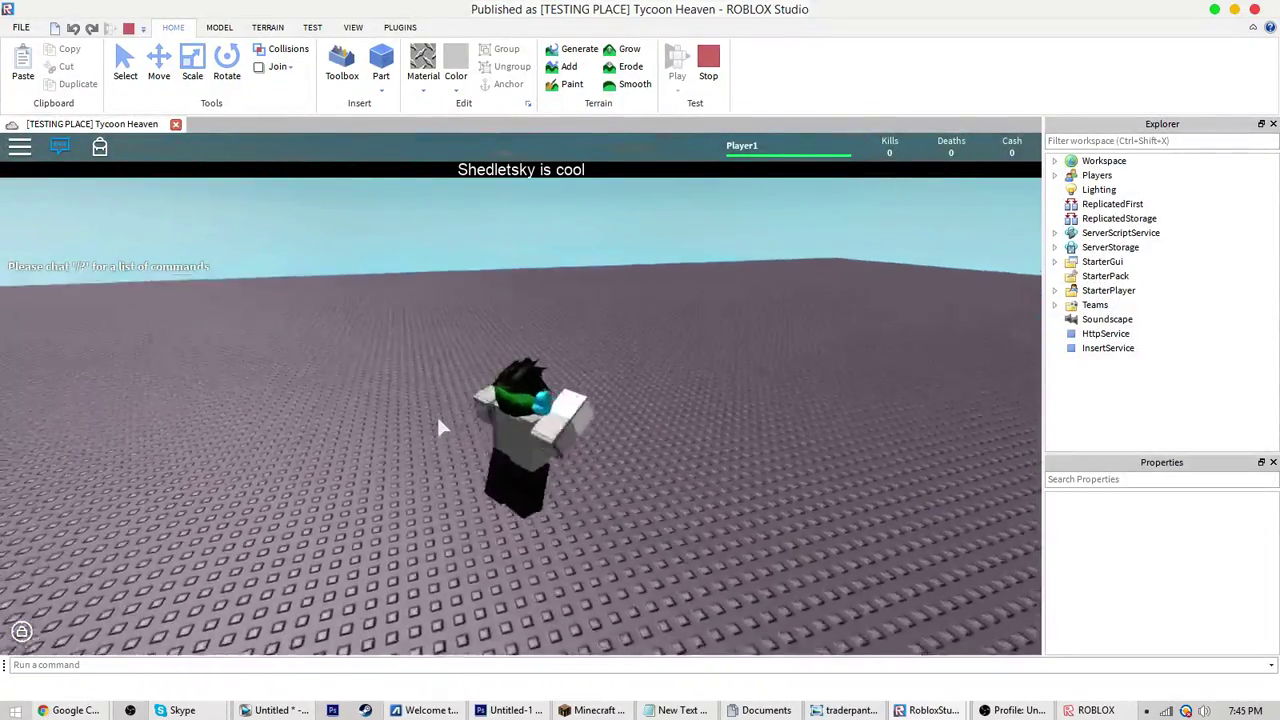
pyautogui.press('space')
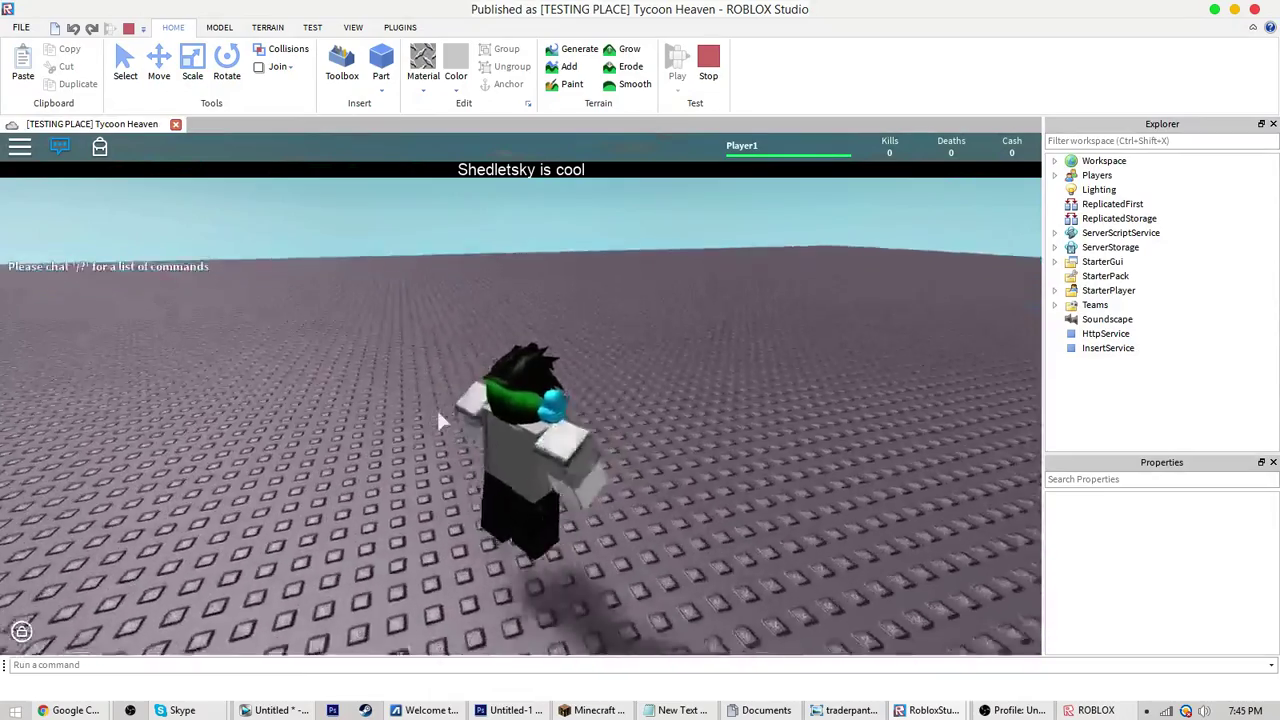
pyautogui.press('space')
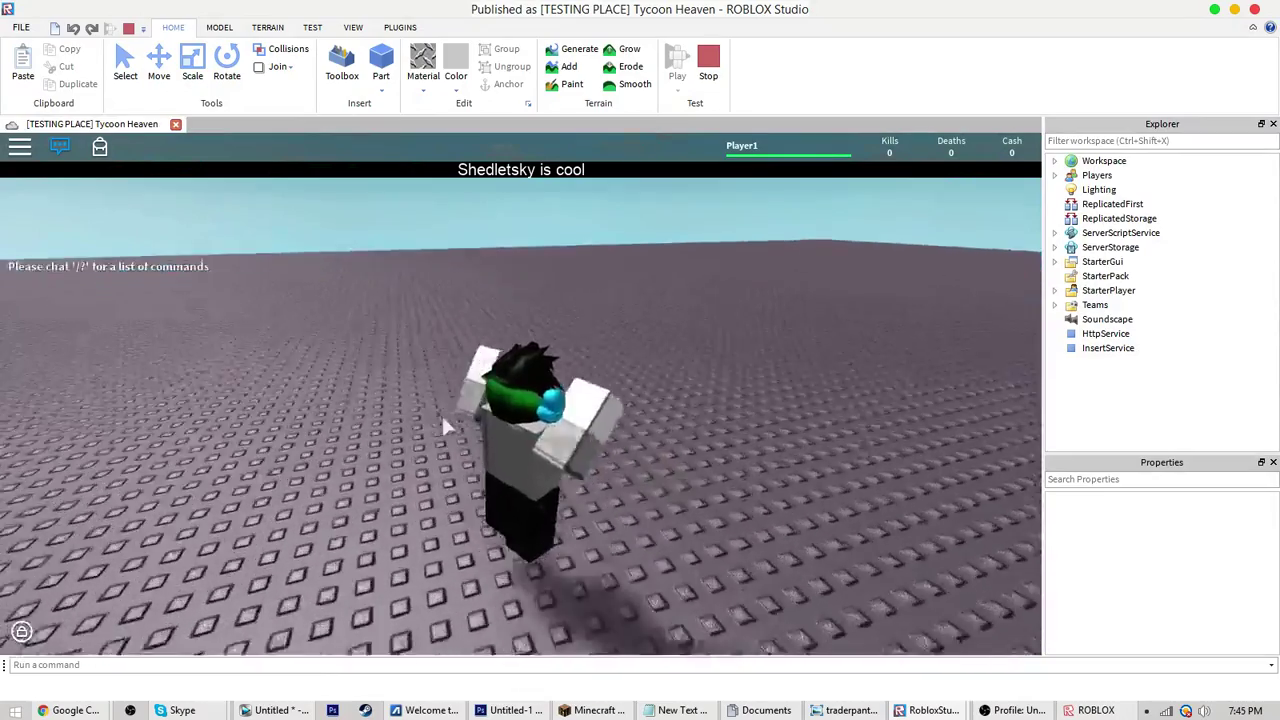
pyautogui.moveTo(441, 421); pyautogui.dragTo(483, 357, button='right')
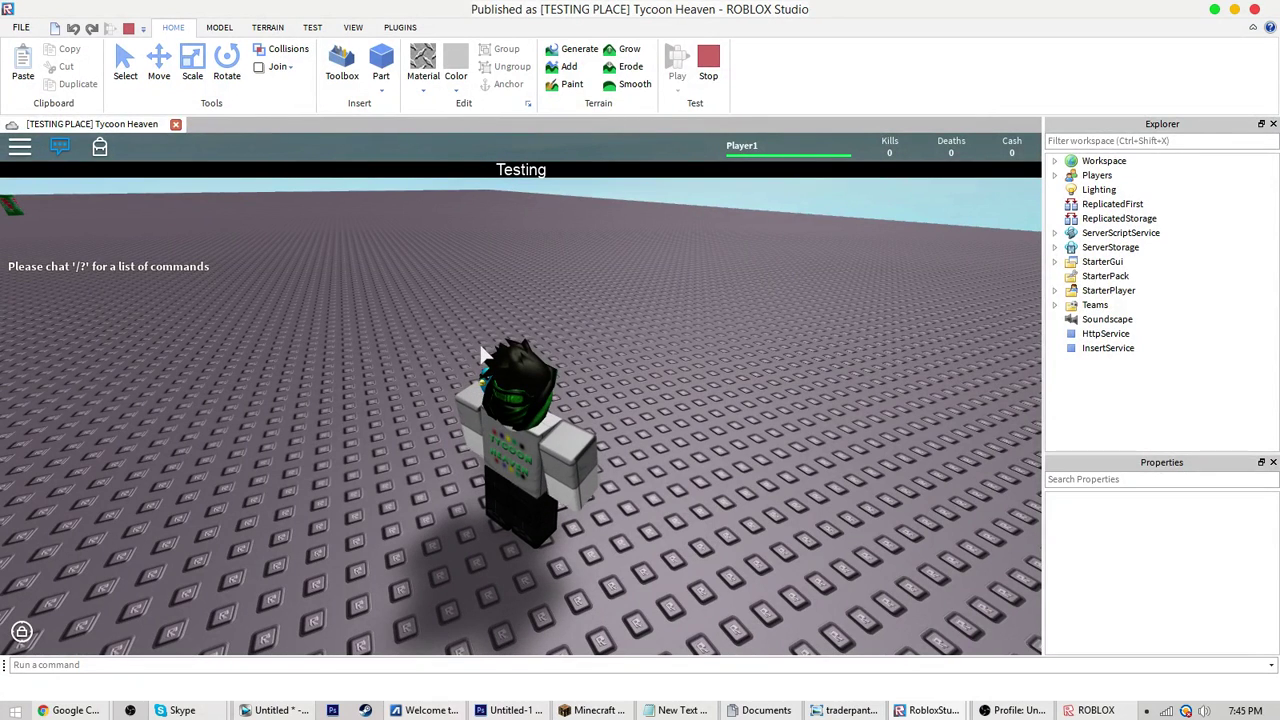
pyautogui.click(708, 70)
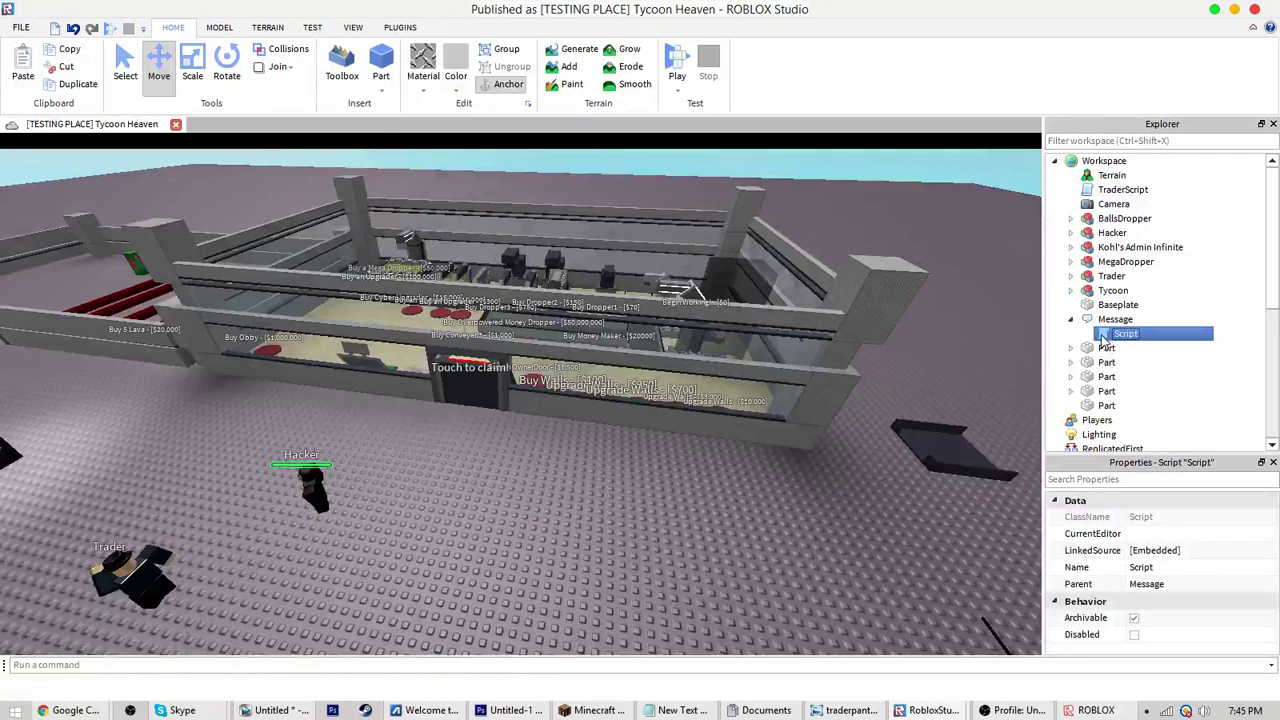
# Replace the "Testing" text on the last line of the Message's script with an empty string and close the script
pyautogui.doubleClick(1110, 334)
pyautogui.moveTo(253, 194); pyautogui.dragTo(234, 194)
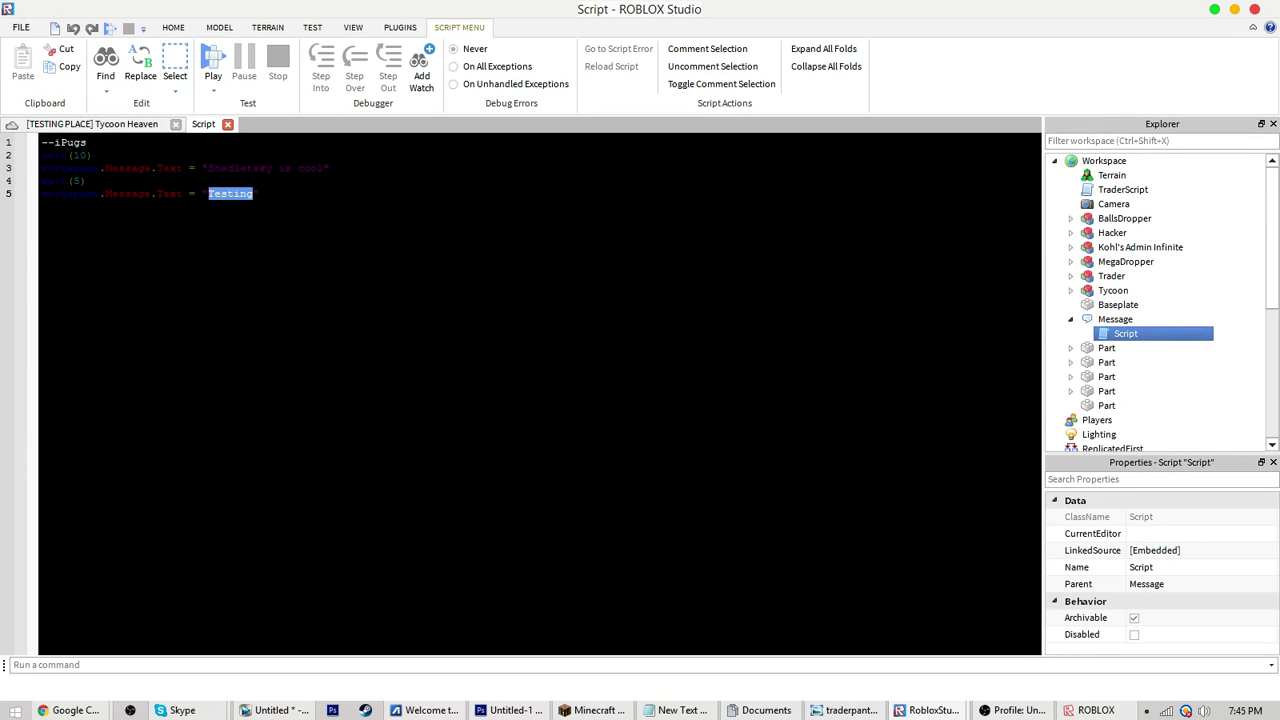
pyautogui.press('BackSpace')
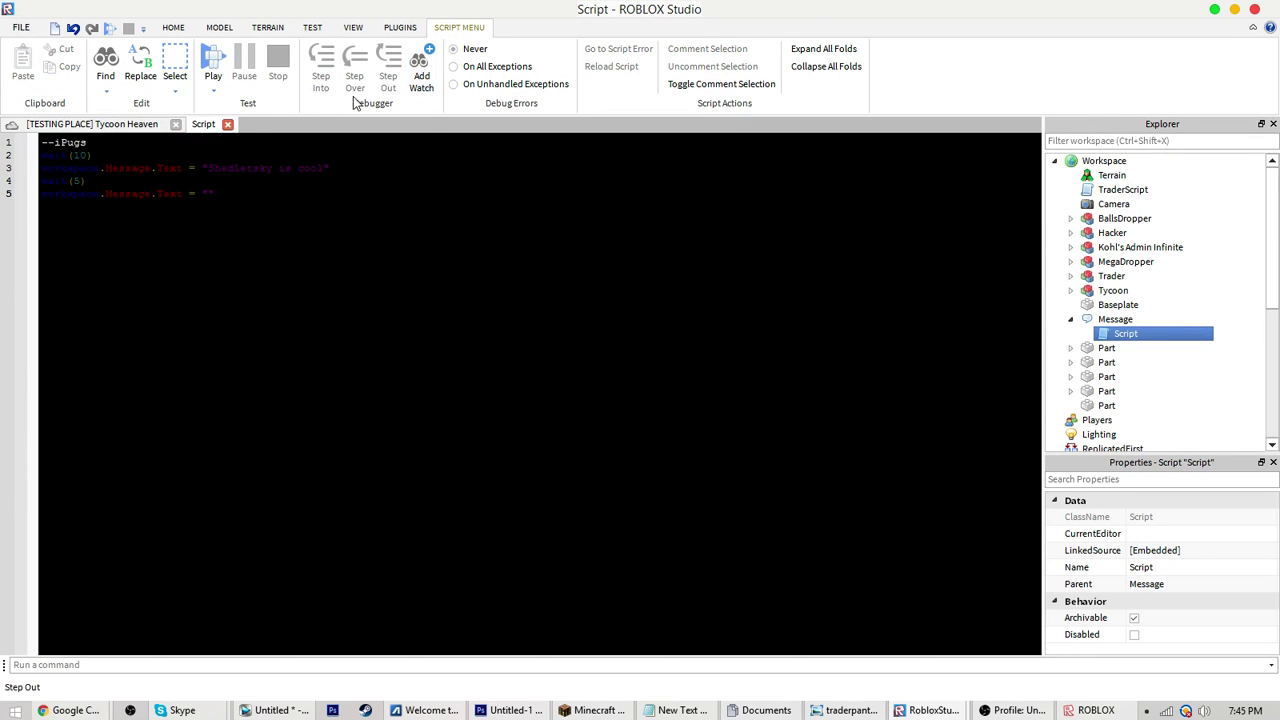
pyautogui.click(227, 124)
# Start a playtest, run the character across the tycoon base to the cash collector, and collapse the player list
pyautogui.click(677, 62)
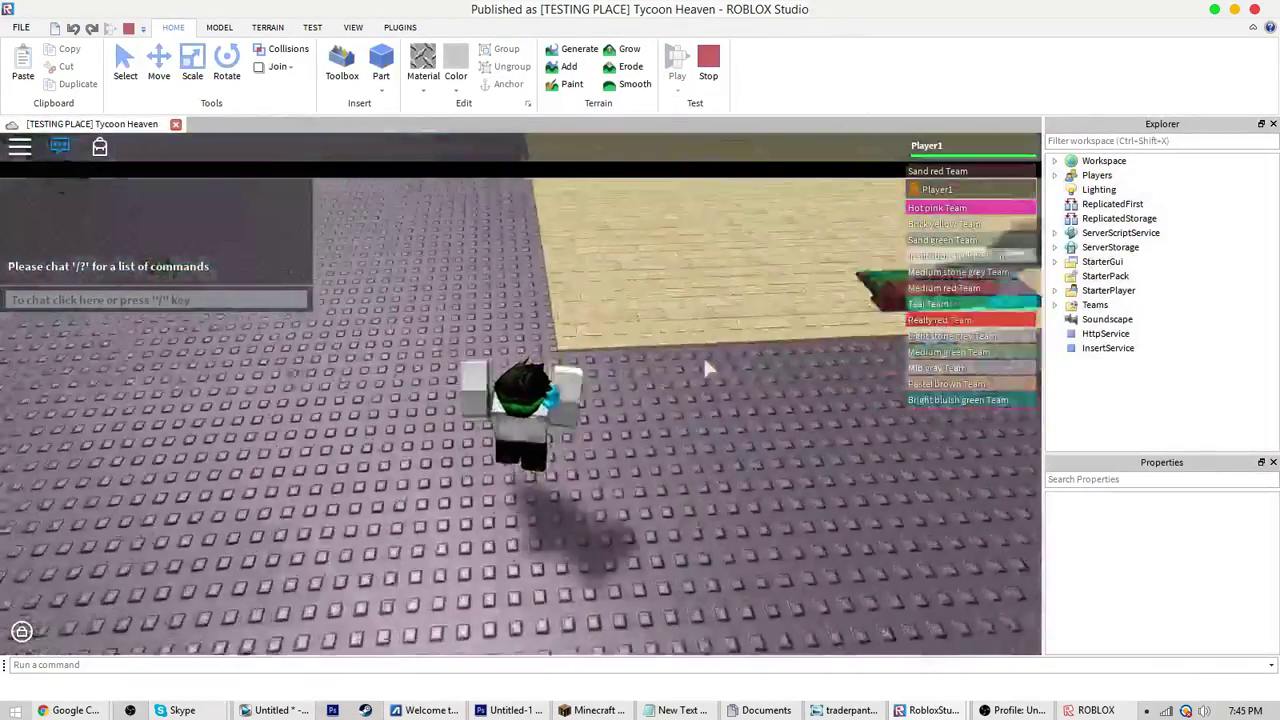
pyautogui.press('w')
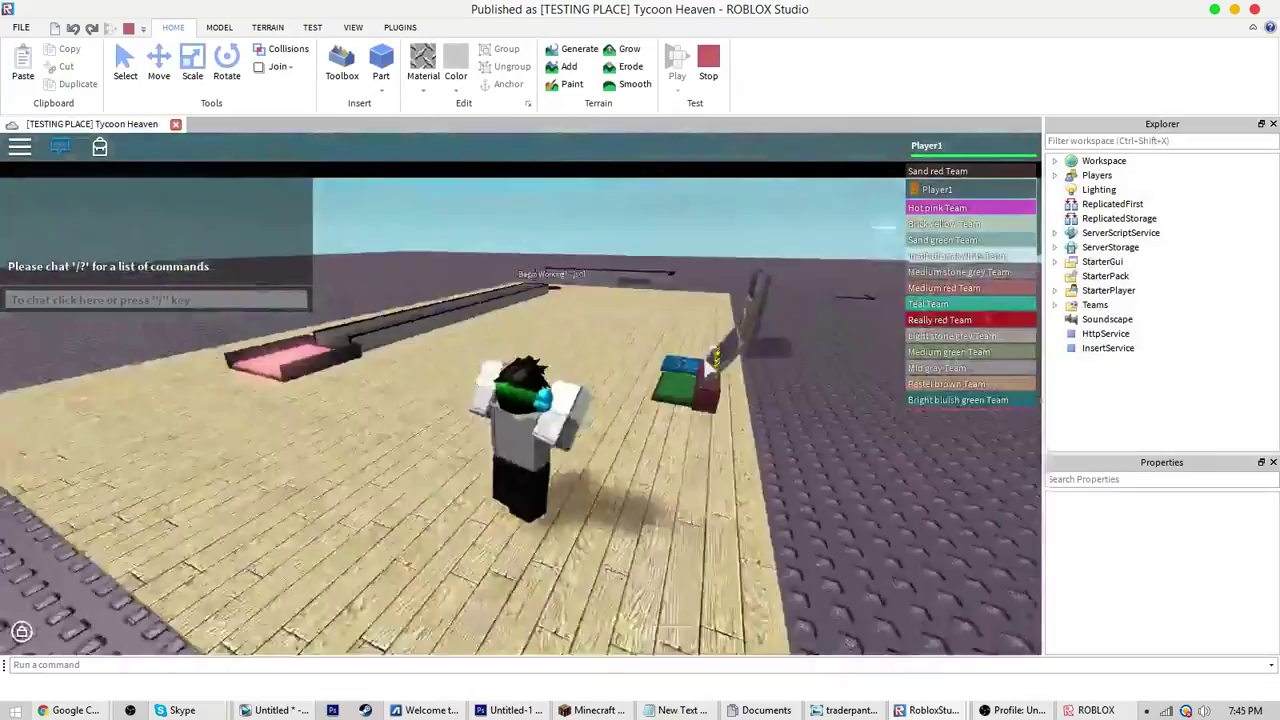
pyautogui.scroll(5, 704, 360)
pyautogui.press('w')
pyautogui.scroll(-4, 522, 396)
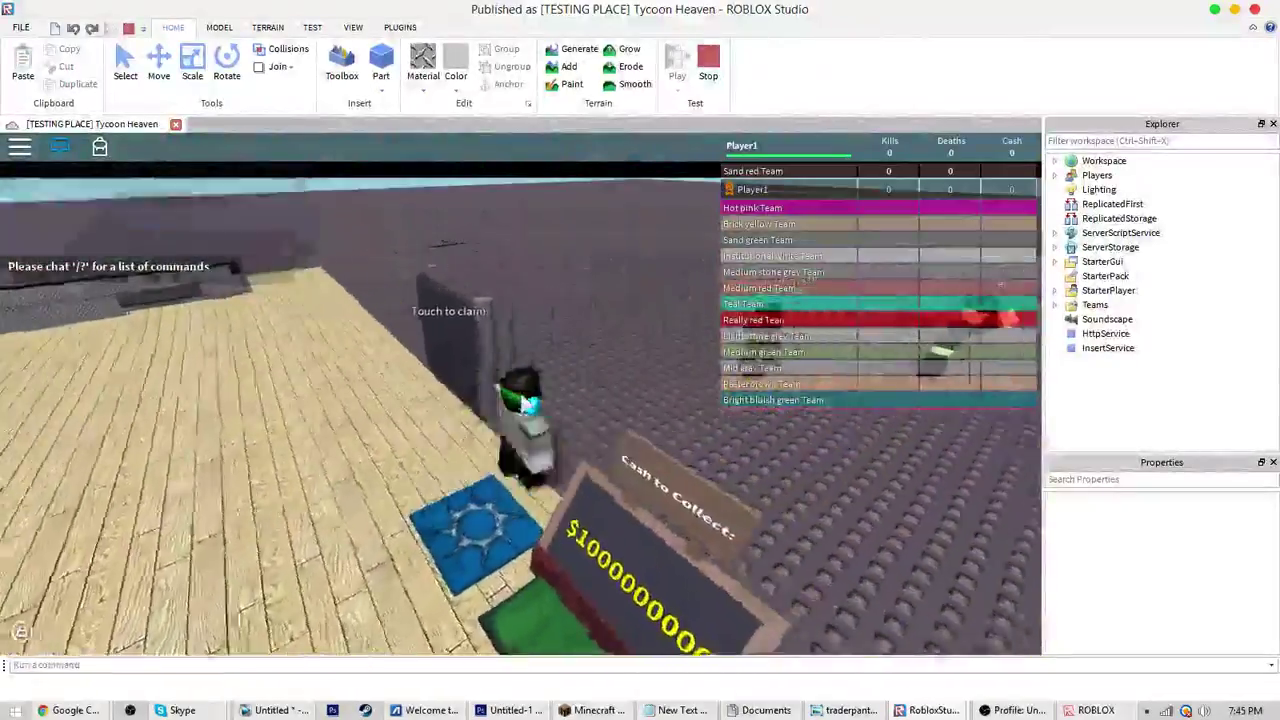
pyautogui.press('Tab')
pyautogui.press('w')
pyautogui.moveTo(527, 403); pyautogui.dragTo(522, 400, button='right')
pyautogui.press('w')
pyautogui.scroll(3, 522, 400)
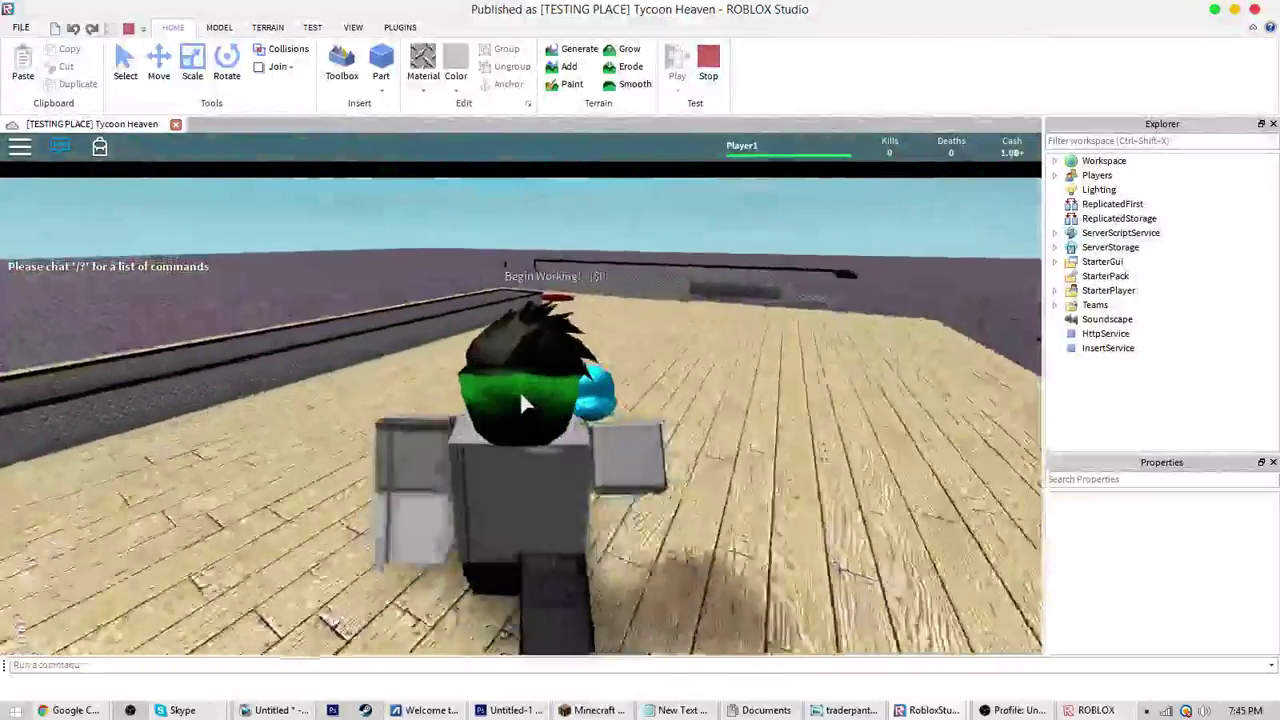
# Keep the character running and jumping until the hint text has had time to appear and clear, and stop the playtest
pyautogui.press('w')
pyautogui.press('space')
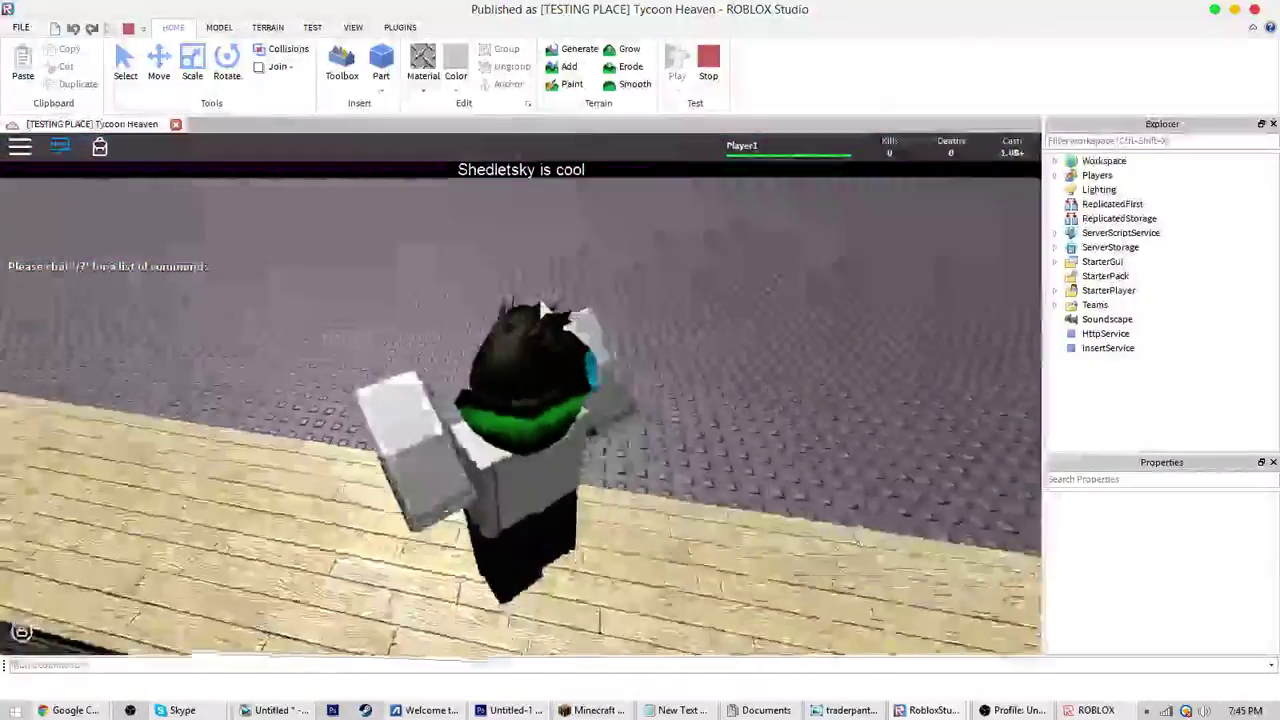
pyautogui.scroll(-5, 543, 310)
pyautogui.moveTo(543, 308); pyautogui.dragTo(543, 310, button='right')
pyautogui.scroll(4, 543, 310)
pyautogui.press('s')
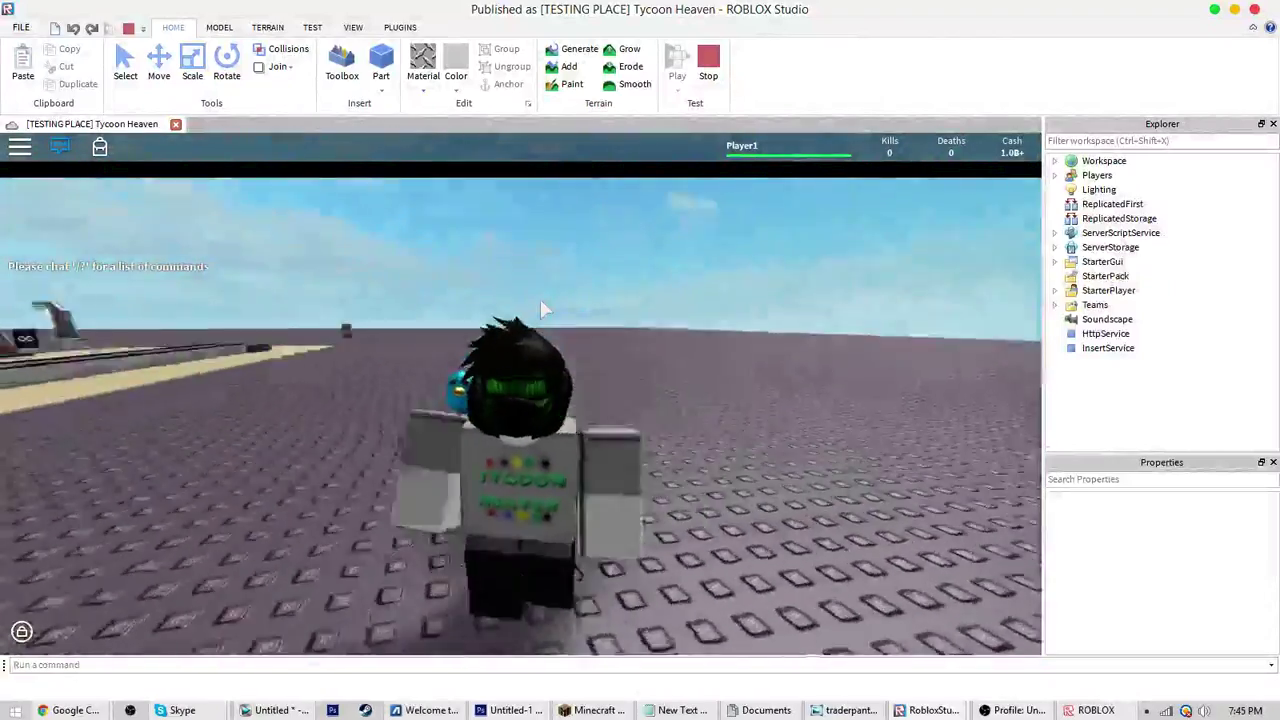
pyautogui.press('w')
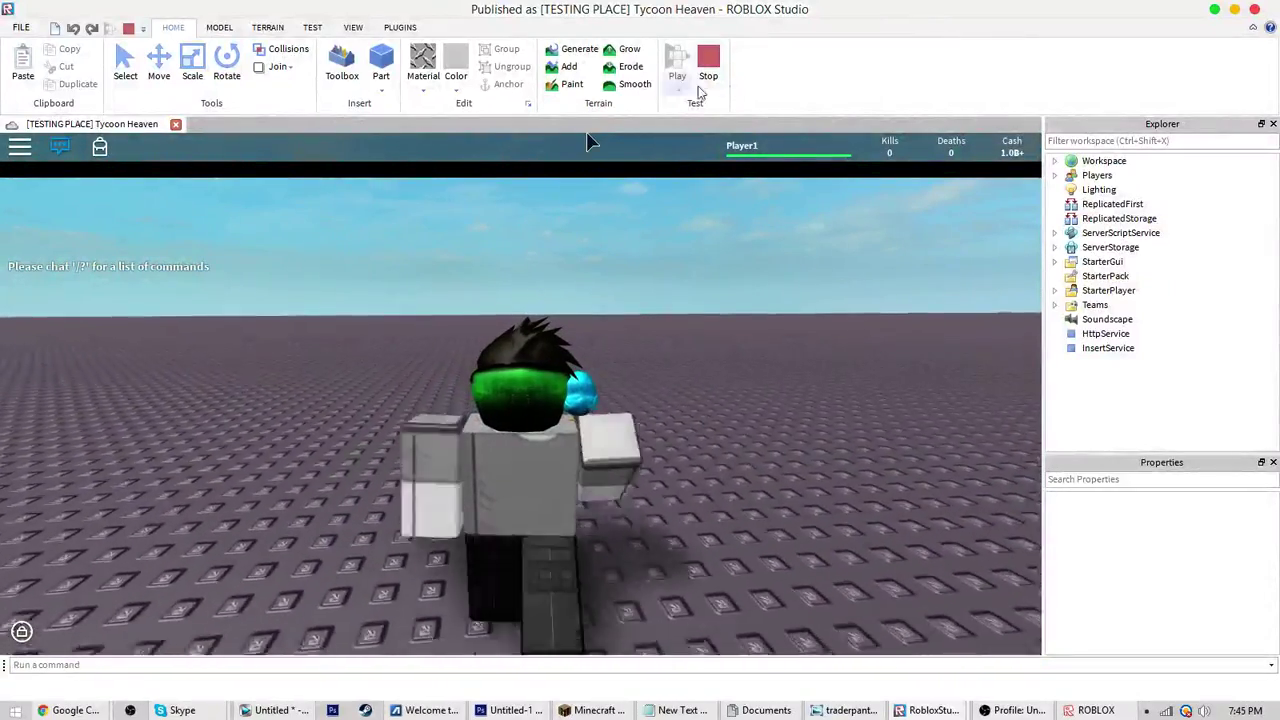
pyautogui.click(708, 70)
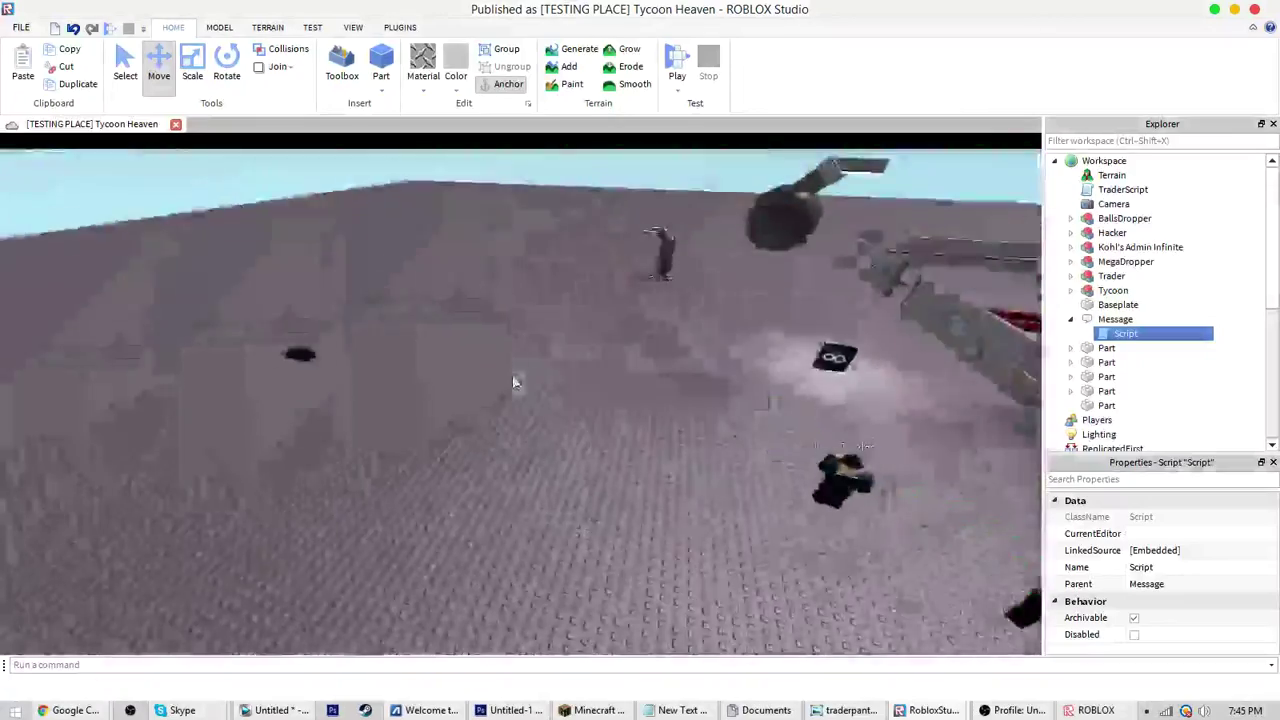
pyautogui.moveTo(514, 382); pyautogui.dragTo(514, 382, button='right')
pyautogui.scroll(-5, 514, 382)
pyautogui.scroll(5, 249, 565)
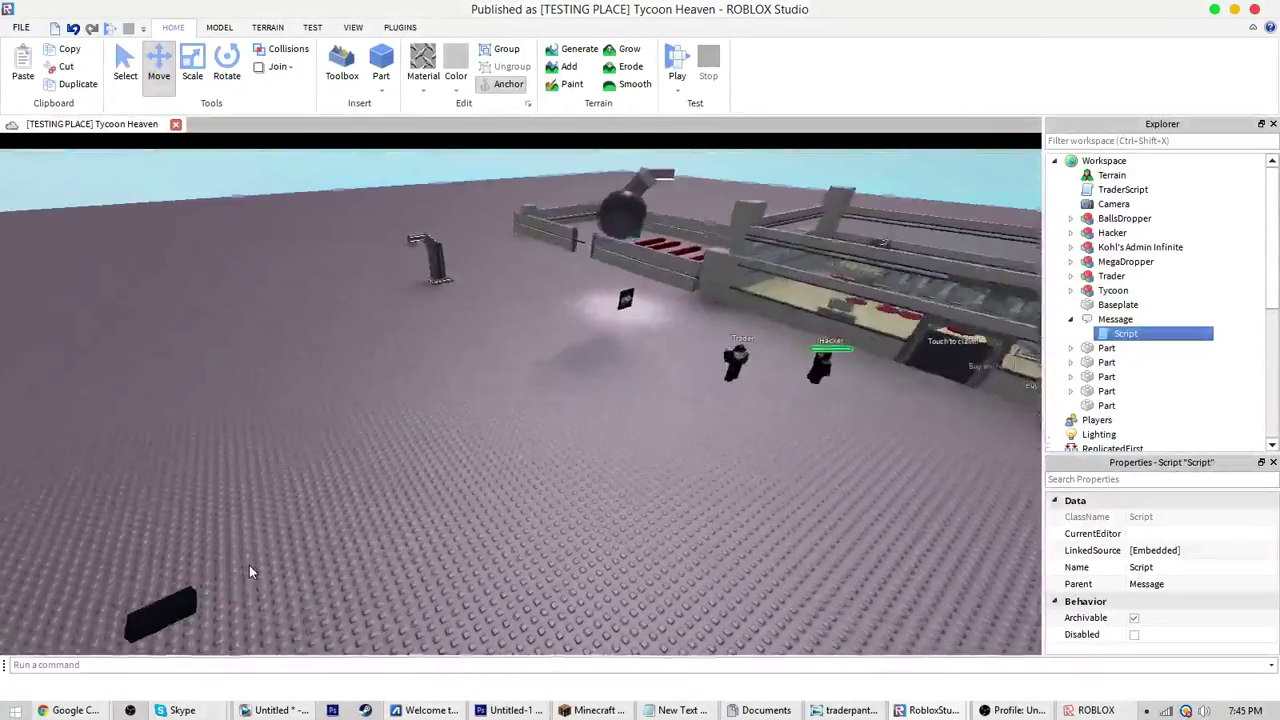
pyautogui.moveTo(249, 565); pyautogui.dragTo(249, 565, button='right')
pyautogui.click(1015, 710)
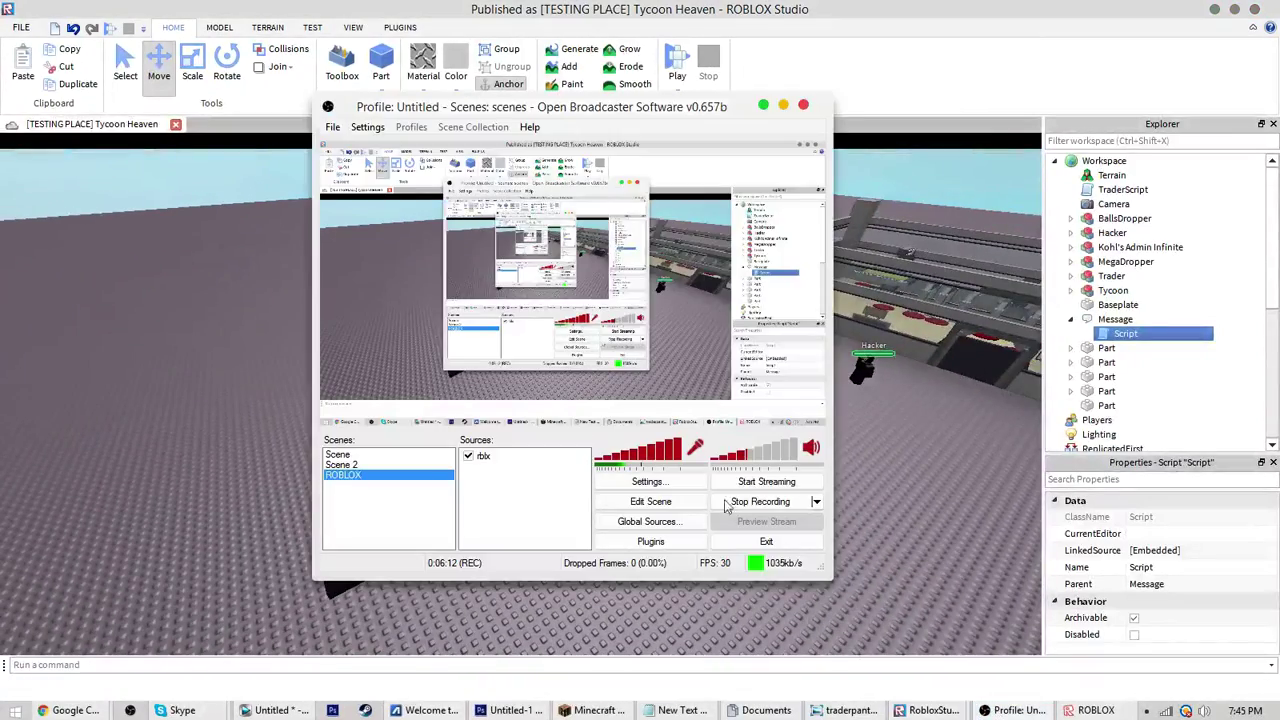